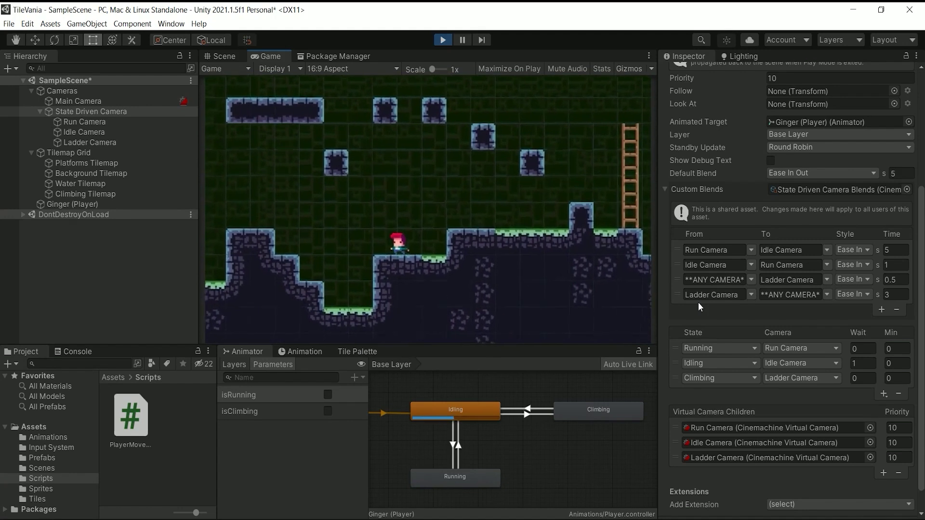
Step: Play-test the player character by running and jumping across the platforms to observe how the cameras blend between states
key(space)
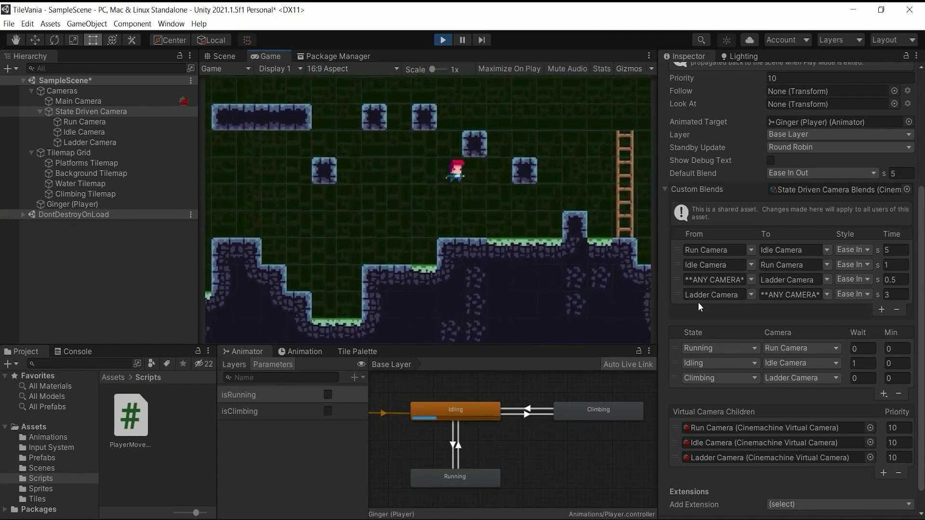
key(Right)
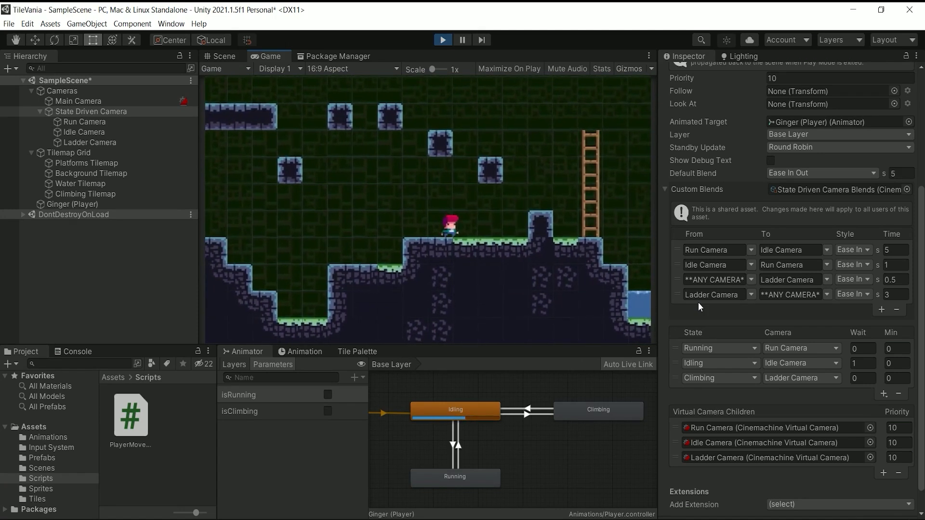
key(Right)
key(space)
key(Right)
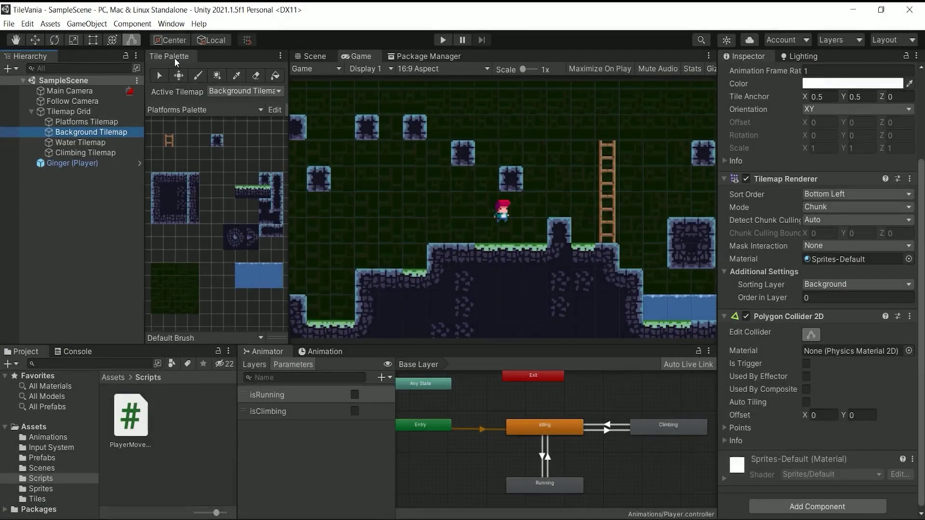
Step: Dock the Tile Palette together with the Animator and Animation windows and frame the palette's tiles
drag(174, 58, 366, 354)
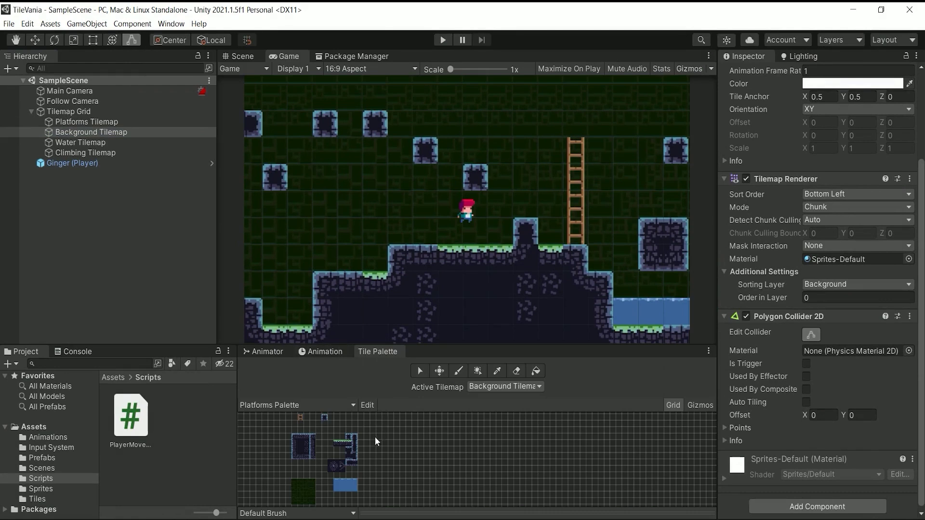
scroll(374, 453, up, 1)
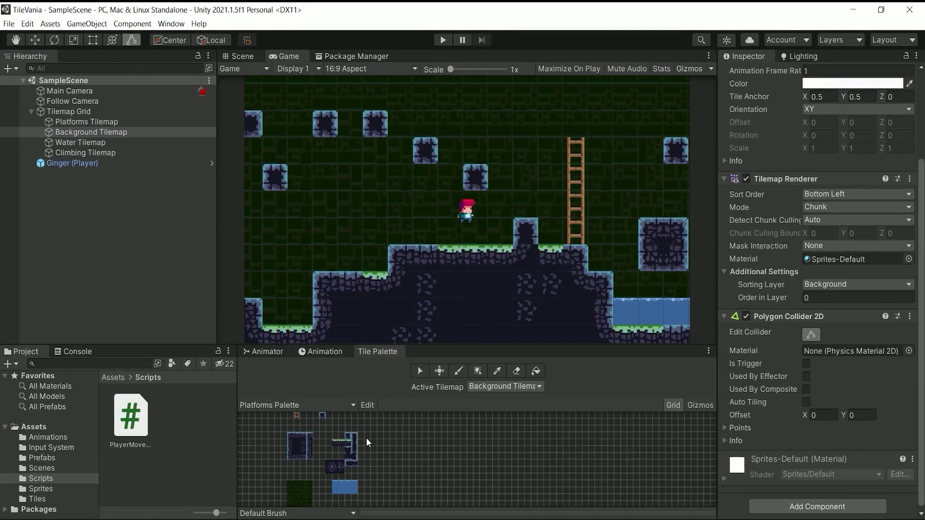
scroll(366, 438, up, 2)
scroll(358, 431, up, 2)
middle_drag(357, 430, 481, 491)
scroll(427, 432, up, 2)
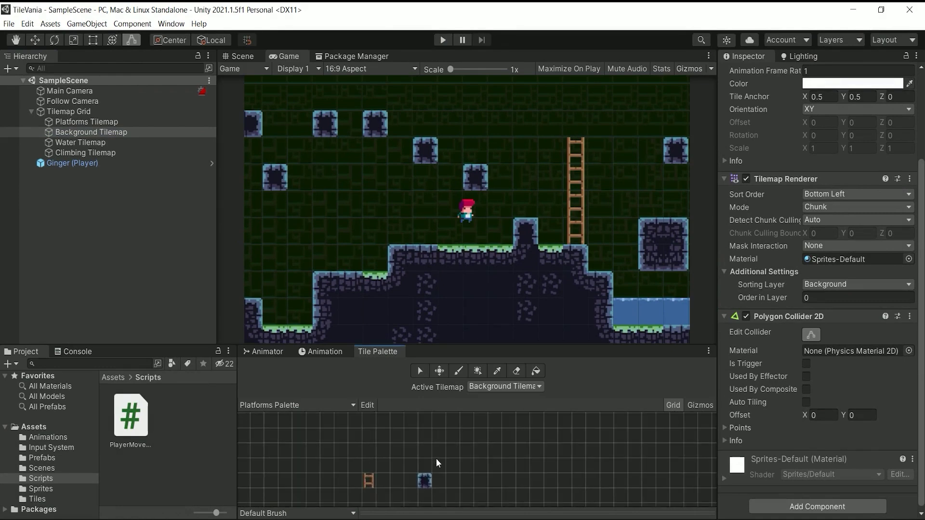
middle_drag(437, 462, 430, 413)
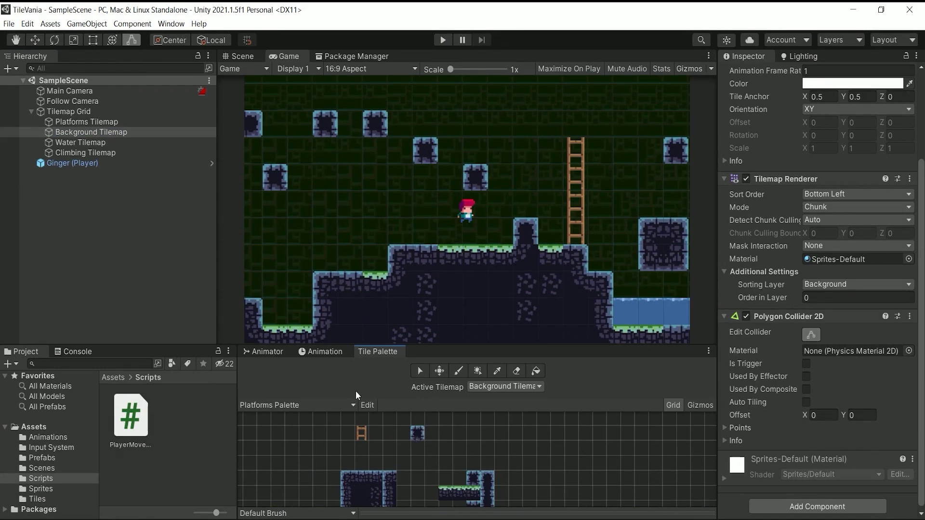
Step: Examine the Climbing, Running and Idling states and their transitions in the player's animator controller
click(267, 351)
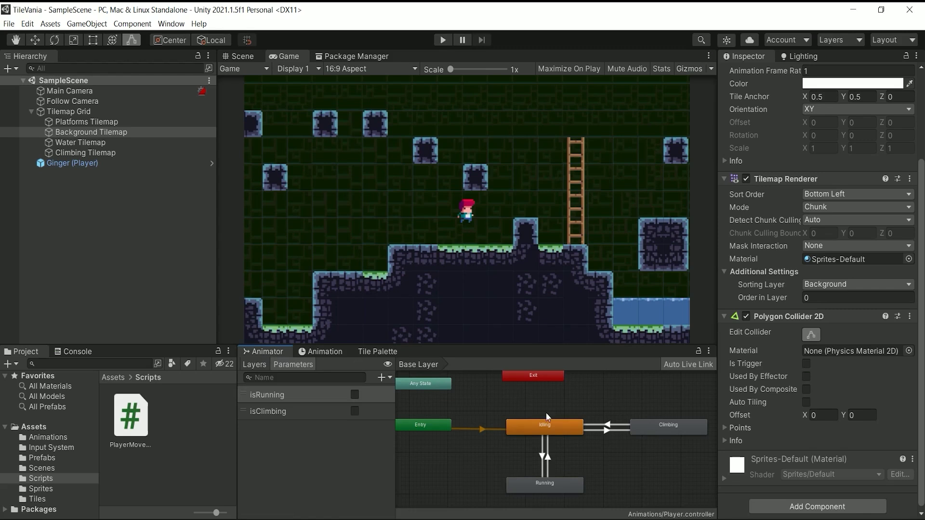
middle_drag(583, 418, 550, 405)
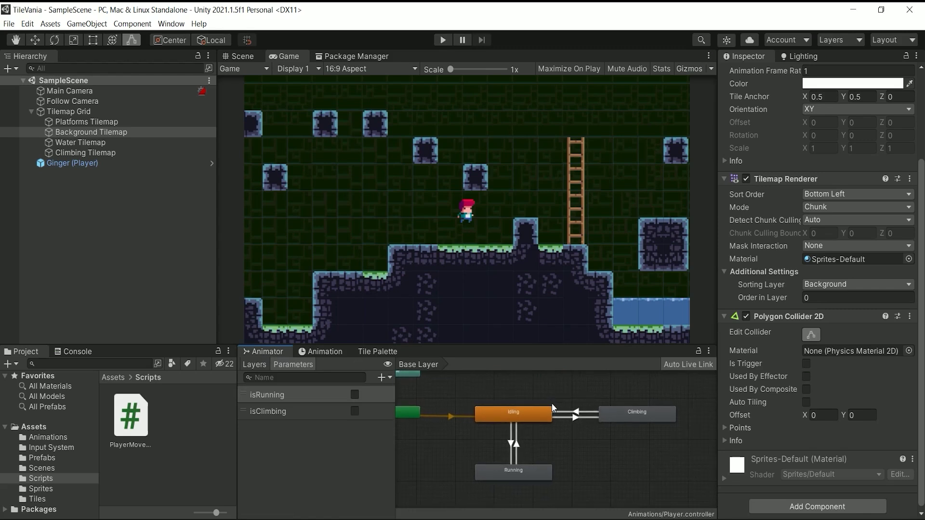
scroll(560, 449, up, 3)
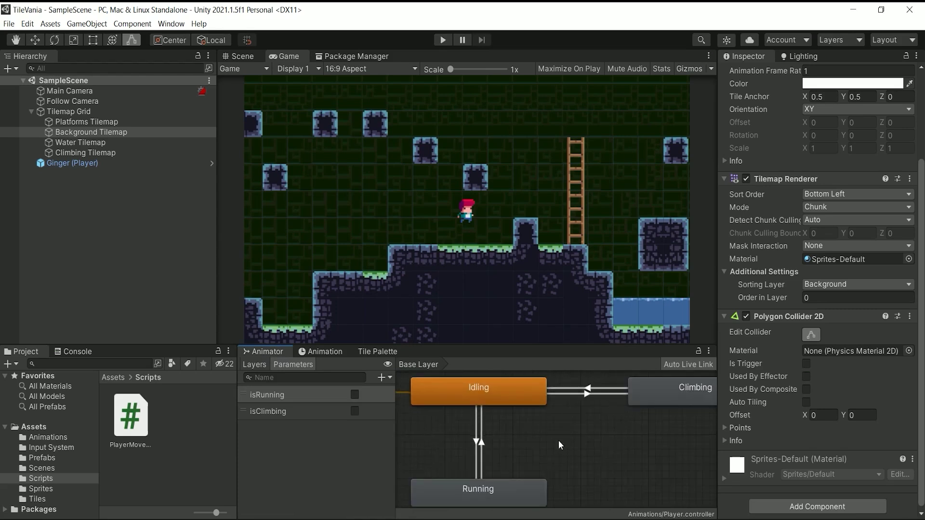
scroll(548, 442, down, 3)
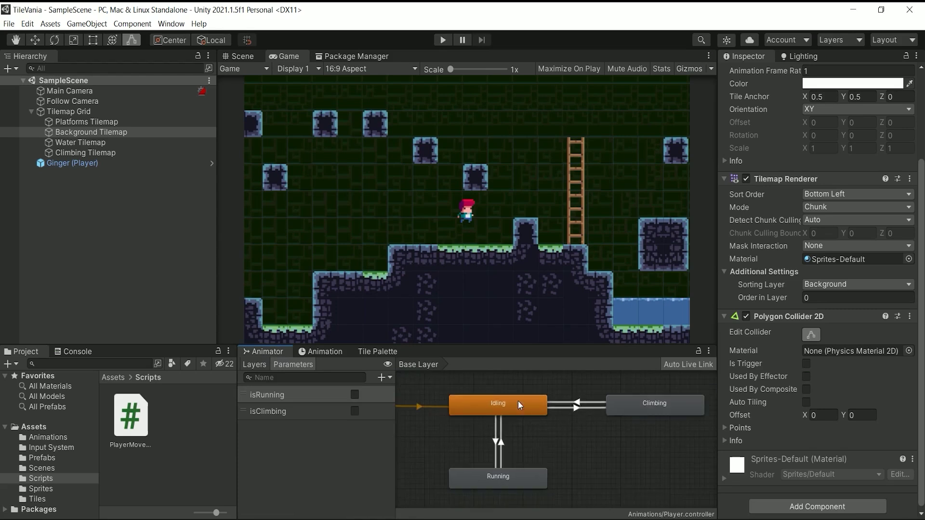
click(634, 410)
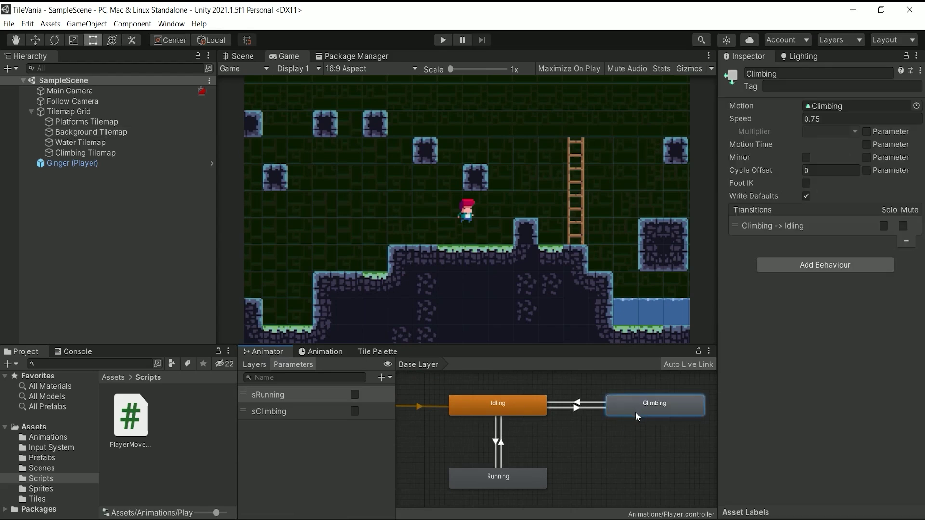
click(514, 482)
middle_drag(549, 455, 591, 452)
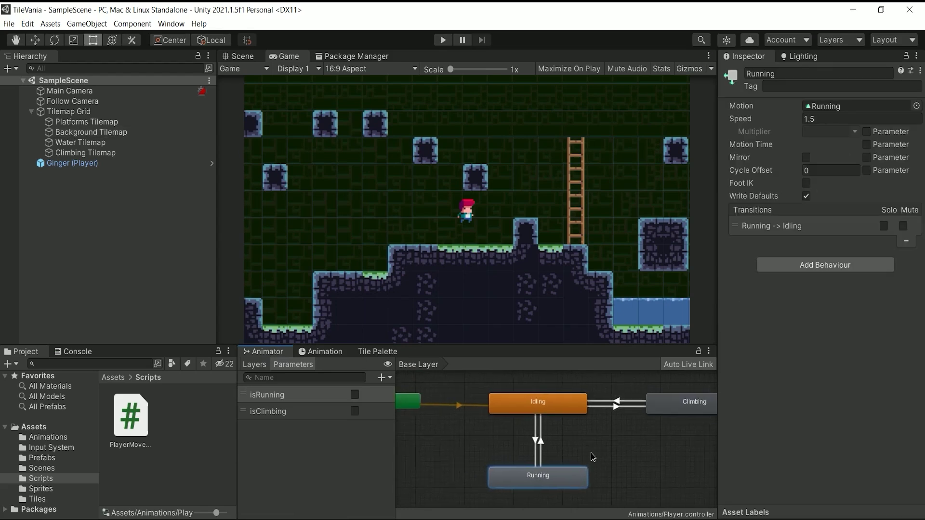
scroll(590, 452, down, 3)
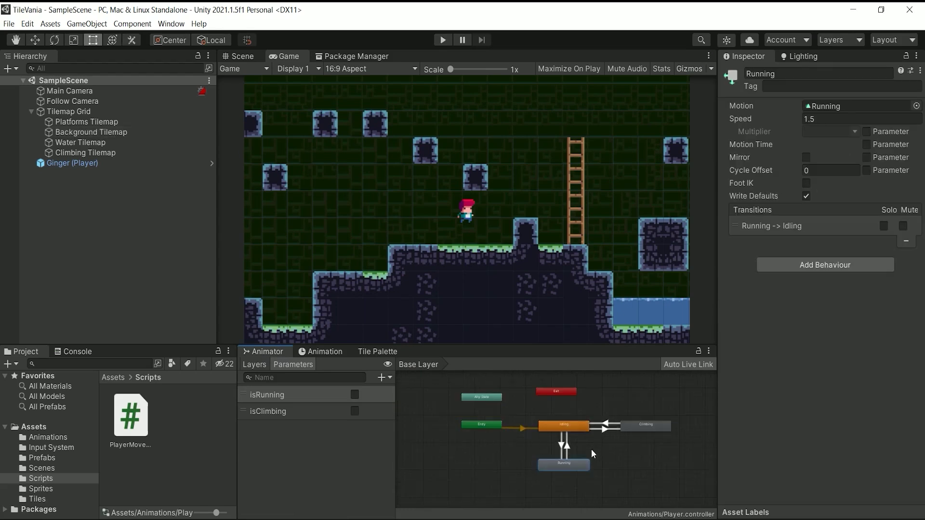
click(564, 429)
scroll(570, 434, up, 3)
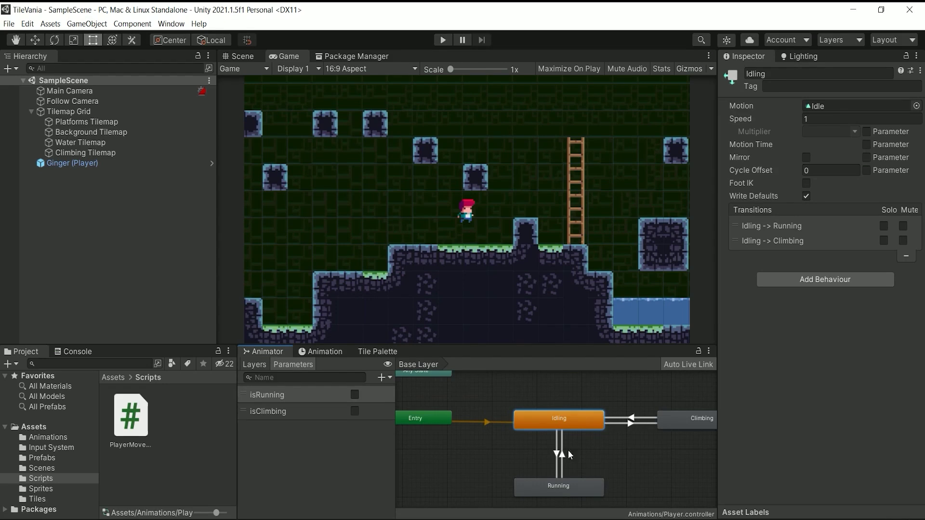
middle_drag(628, 429, 595, 424)
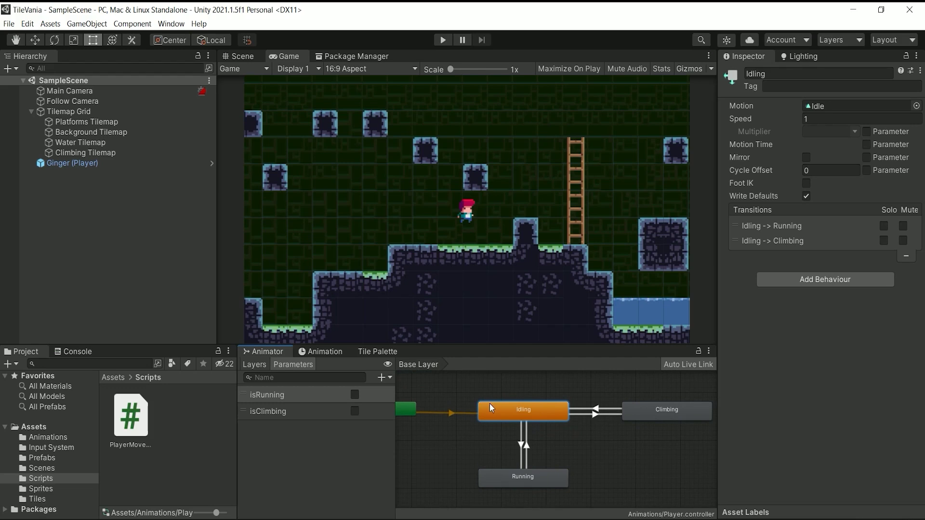
Step: Add a Cinemachine State-Driven Camera to the scene and rename it State Driven Camera
click(67, 202)
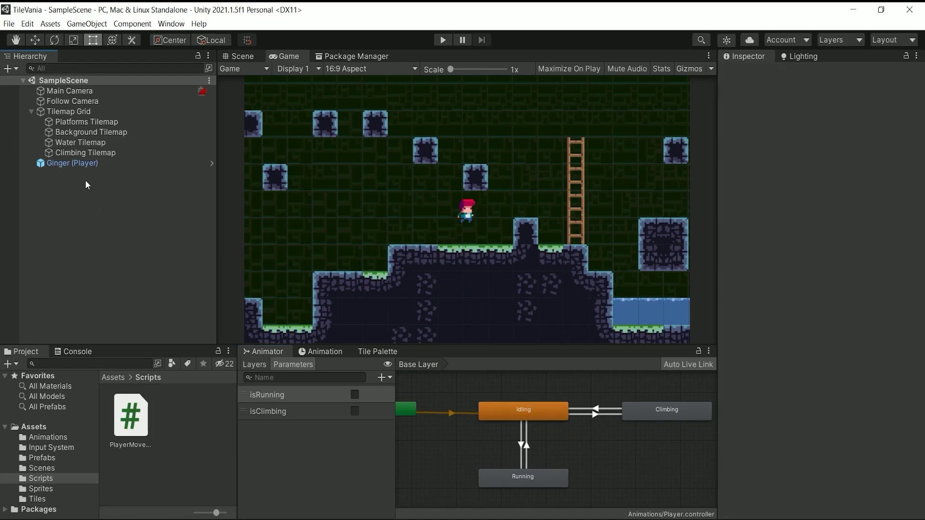
right_click(94, 228)
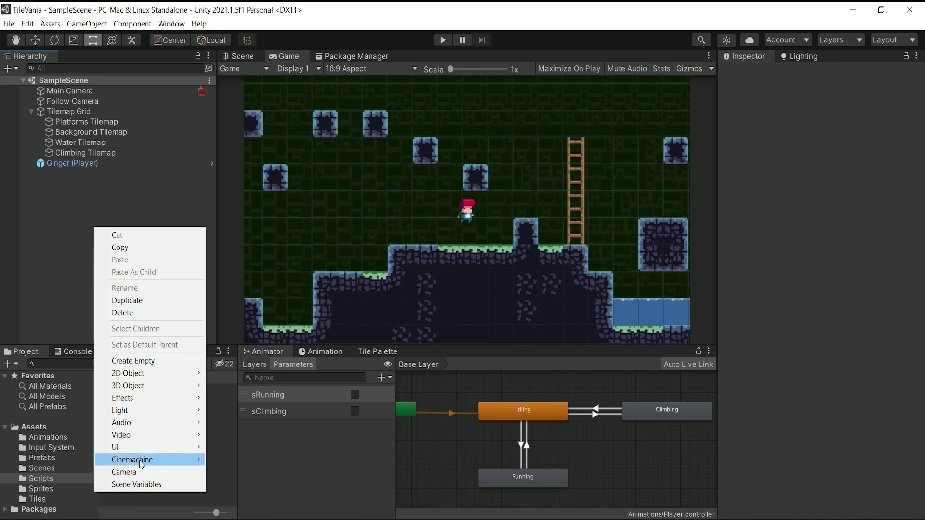
mouse_move(140, 459)
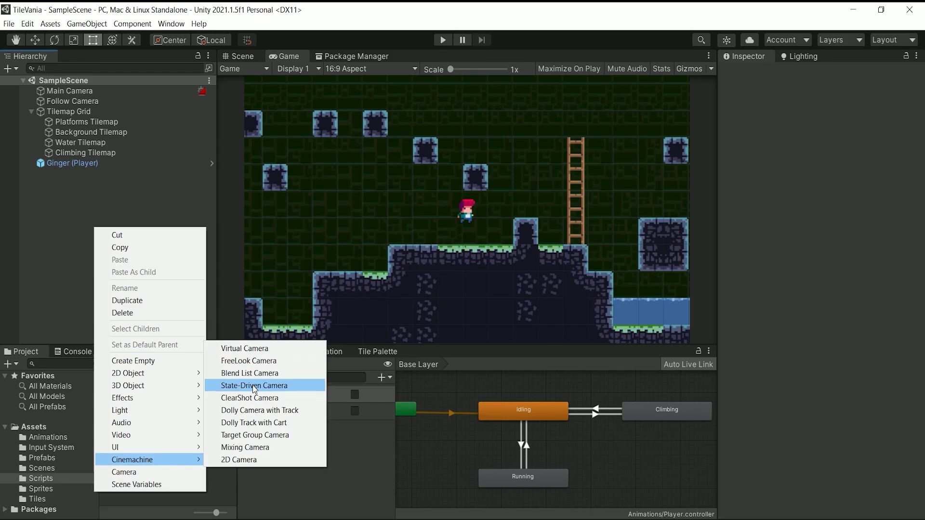
click(287, 385)
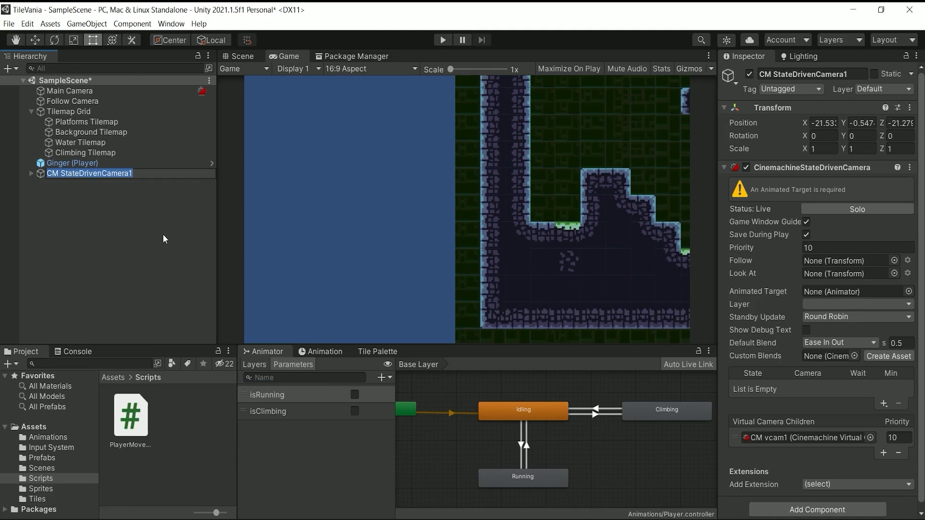
key(Right)
key(BackSpace)
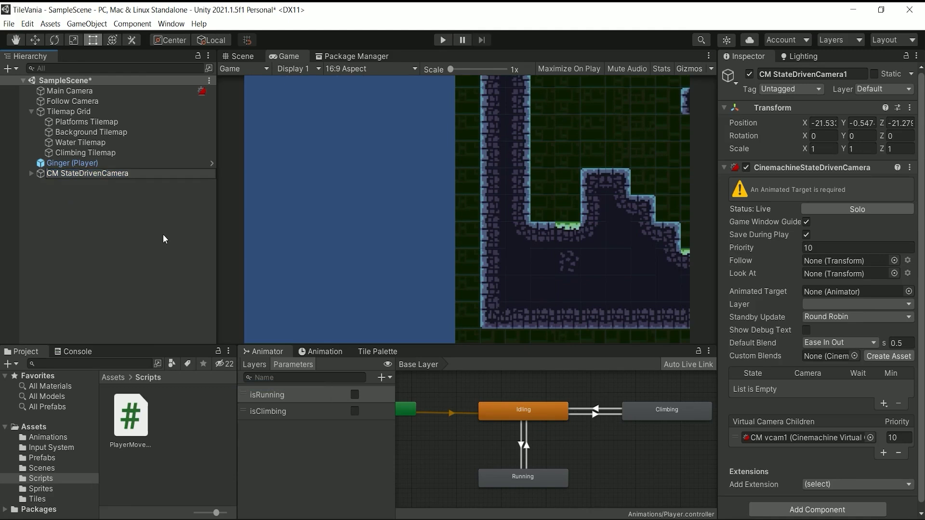
key(ctrl+shift+Right)
key(BackSpace)
key(Right)
key(Return)
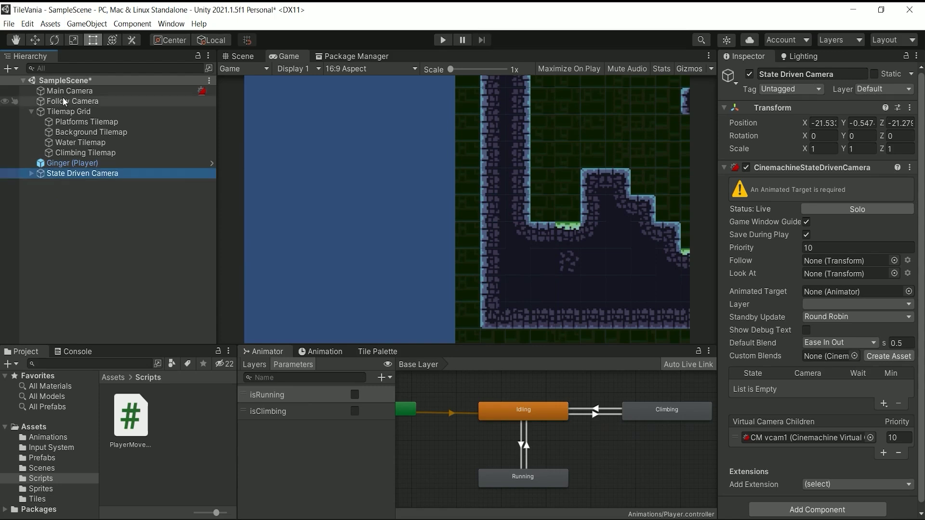
Step: Create an empty game object named Cameras at the scene's root and reset its transform
click(64, 198)
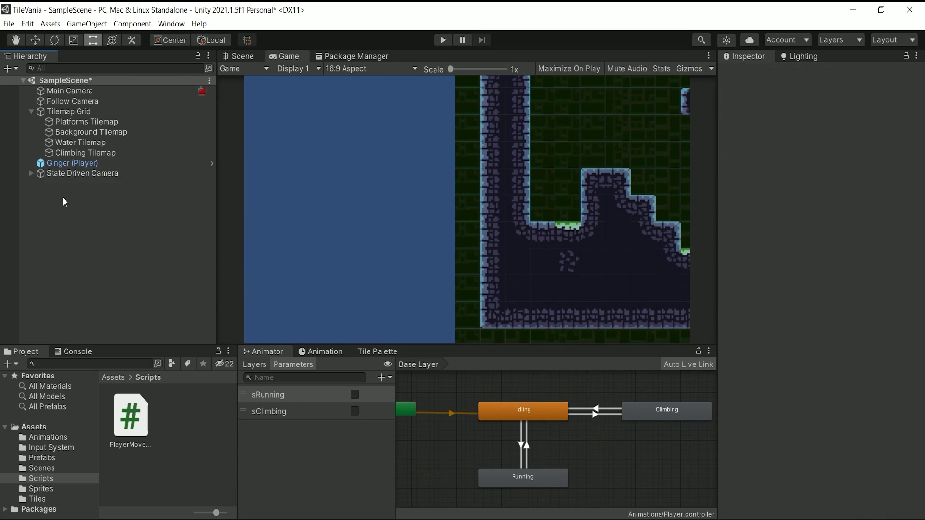
right_click(82, 207)
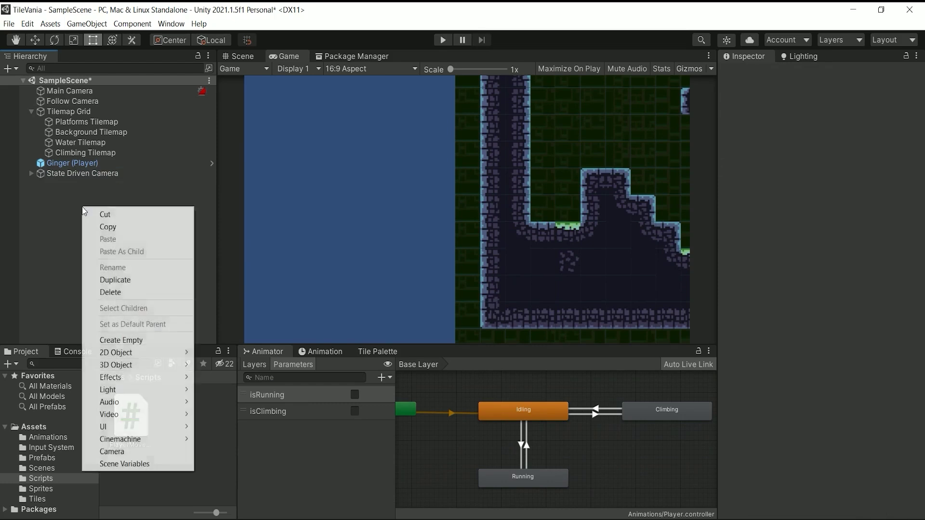
click(102, 340)
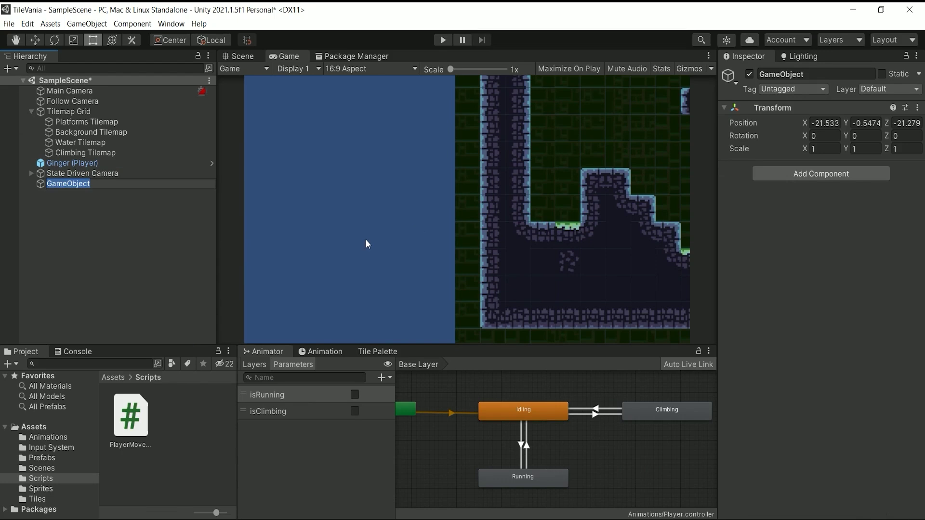
text(Cameras)
key(Return)
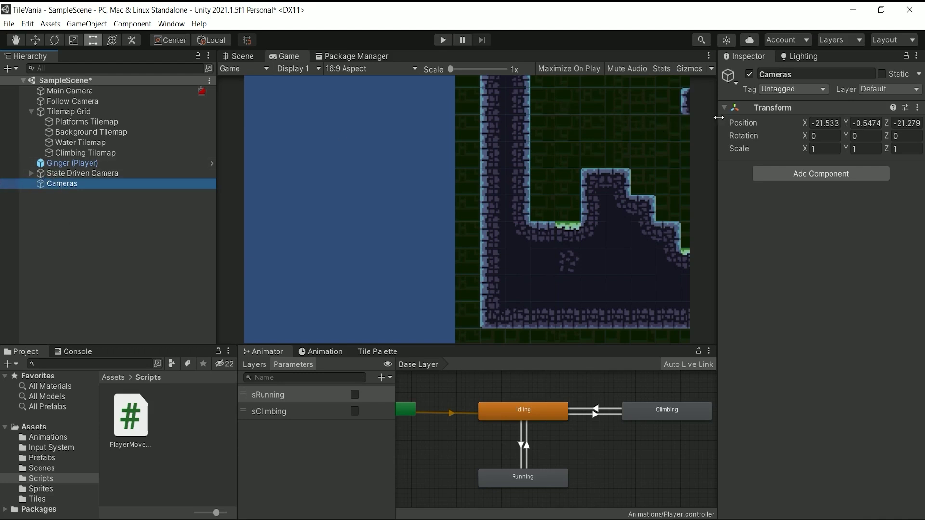
click(779, 103)
right_click(780, 108)
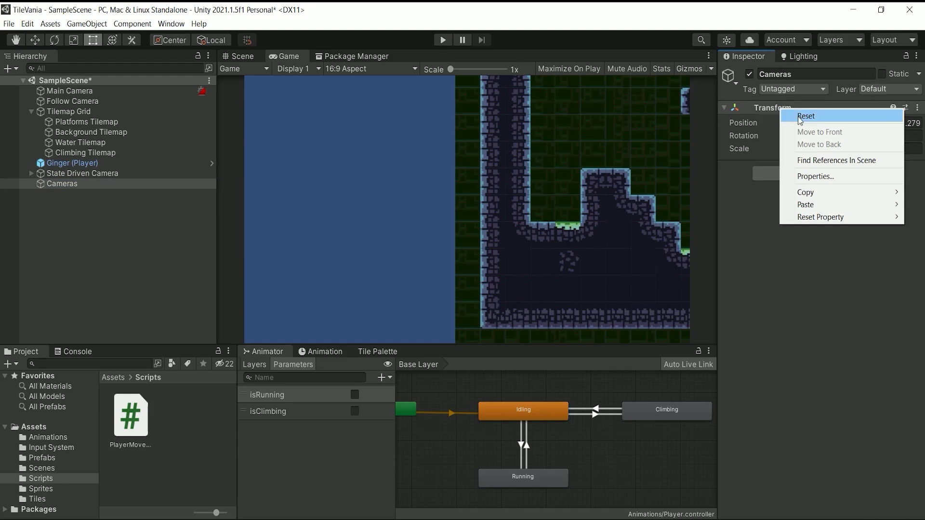
click(800, 118)
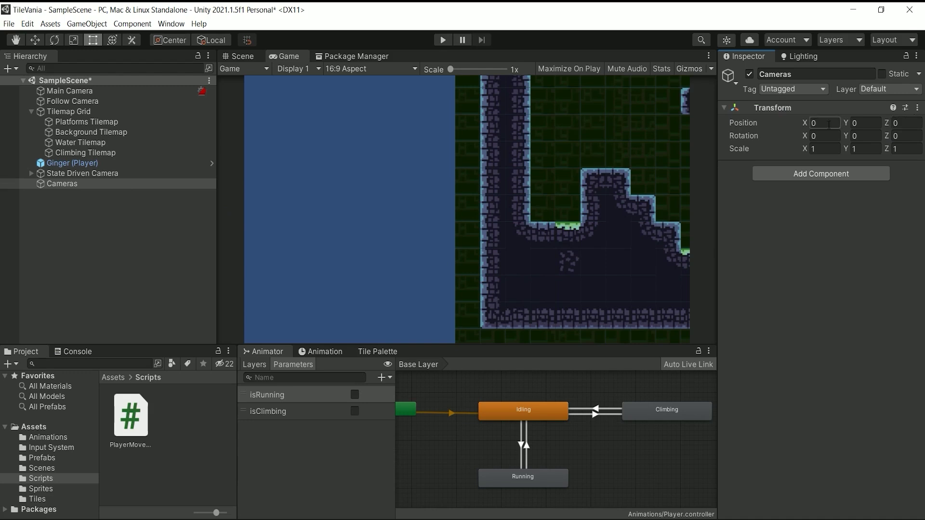
Step: Make the State Driven Camera a child of the Cameras object
click(41, 176)
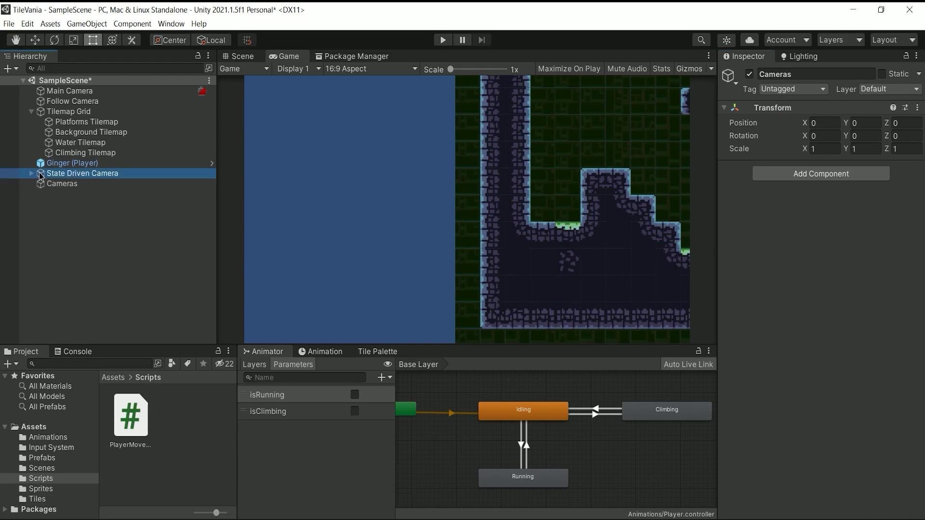
drag(41, 176, 60, 188)
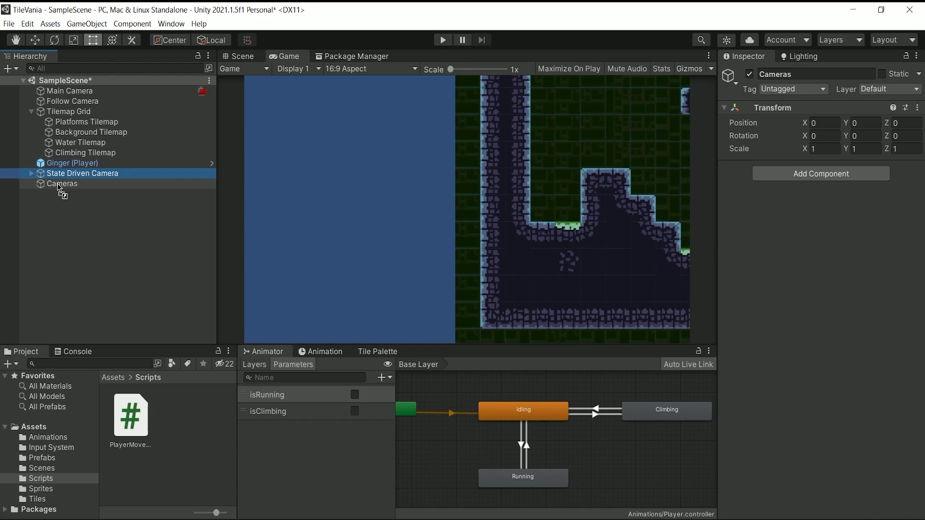
drag(59, 186, 58, 184)
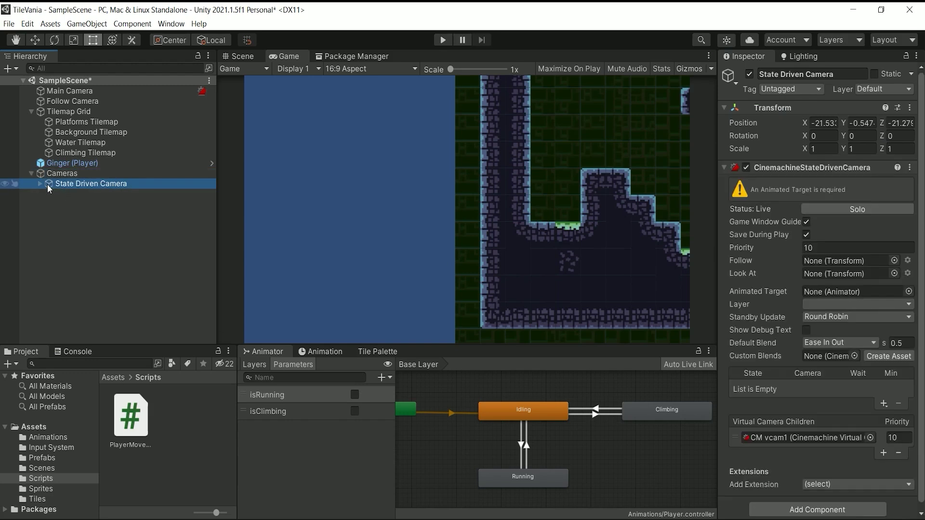
Step: Delete the default CM vcam1 virtual camera from under the State Driven Camera
click(40, 183)
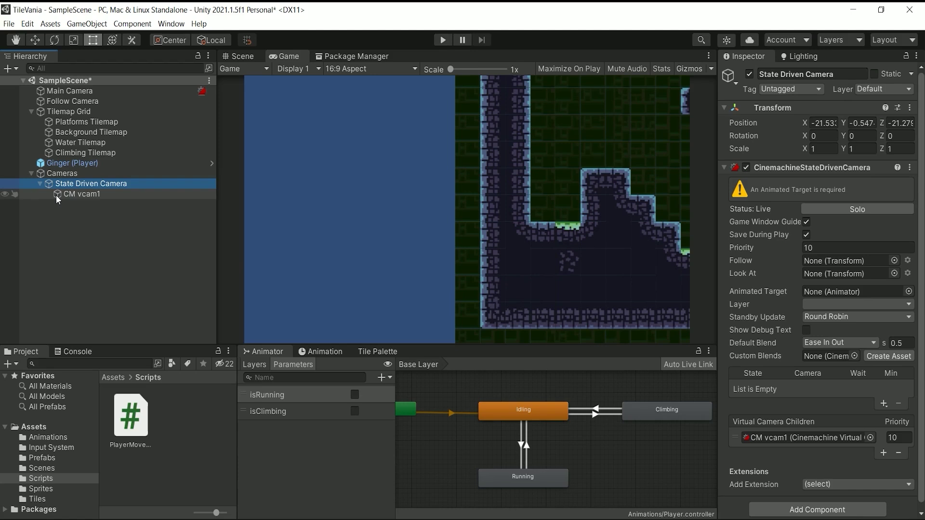
click(55, 195)
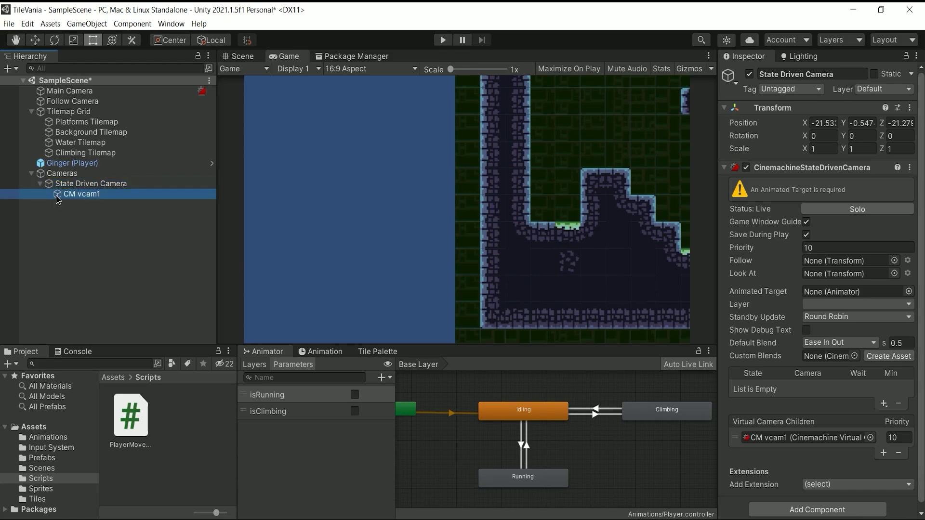
key(Delete)
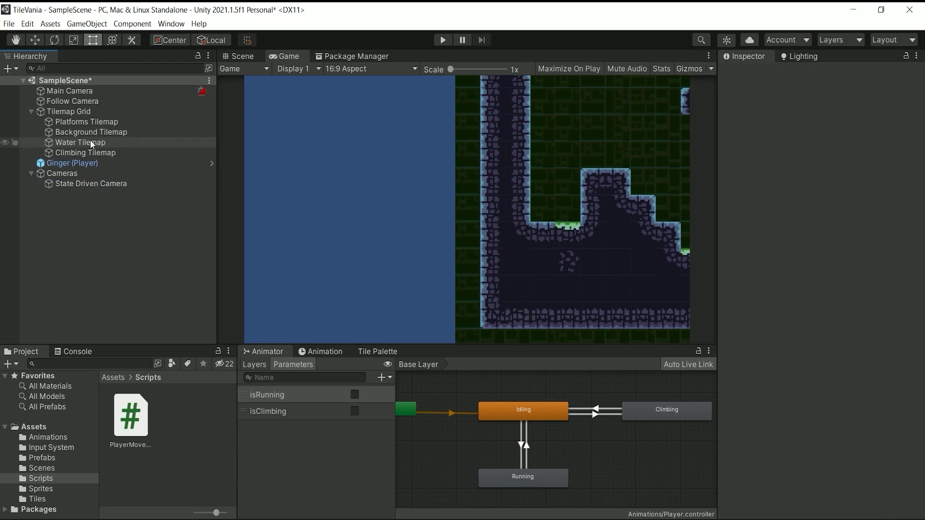
Step: Make the Follow Camera a child of the State Driven Camera
click(41, 100)
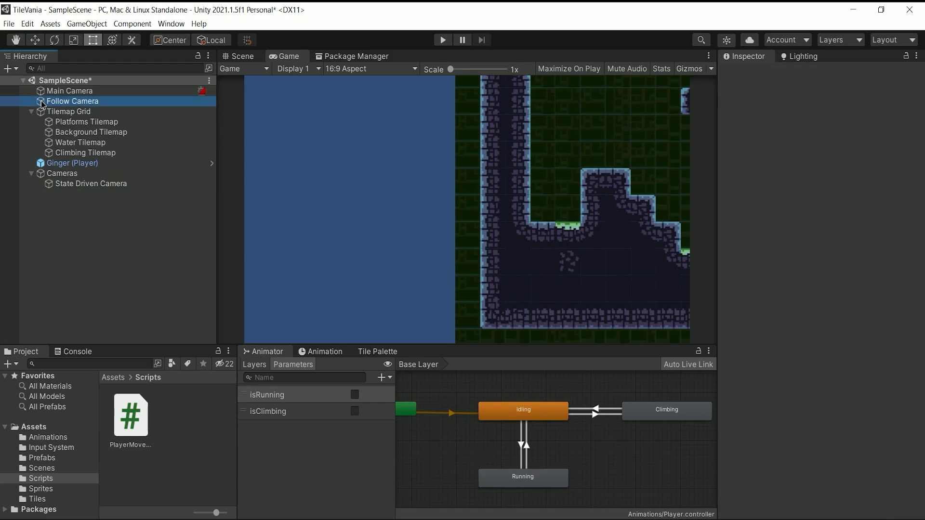
drag(42, 103, 72, 184)
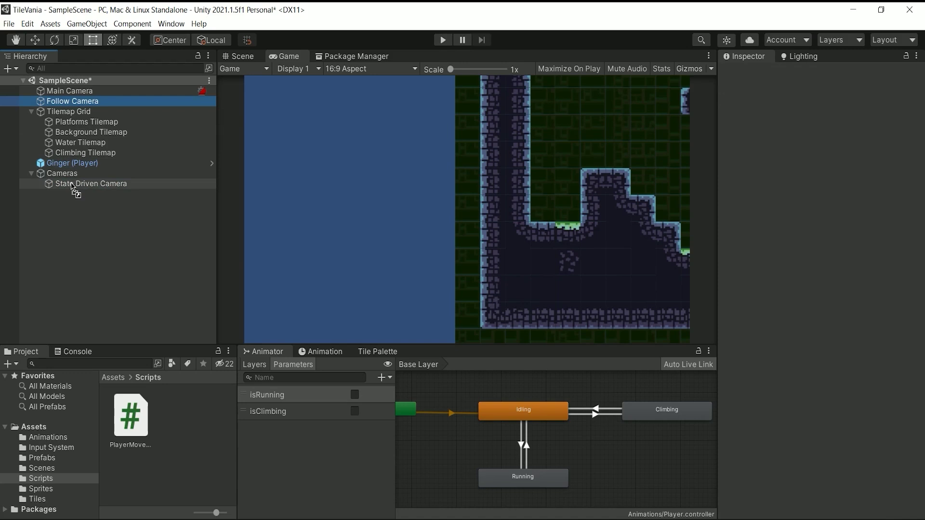
drag(72, 185, 71, 183)
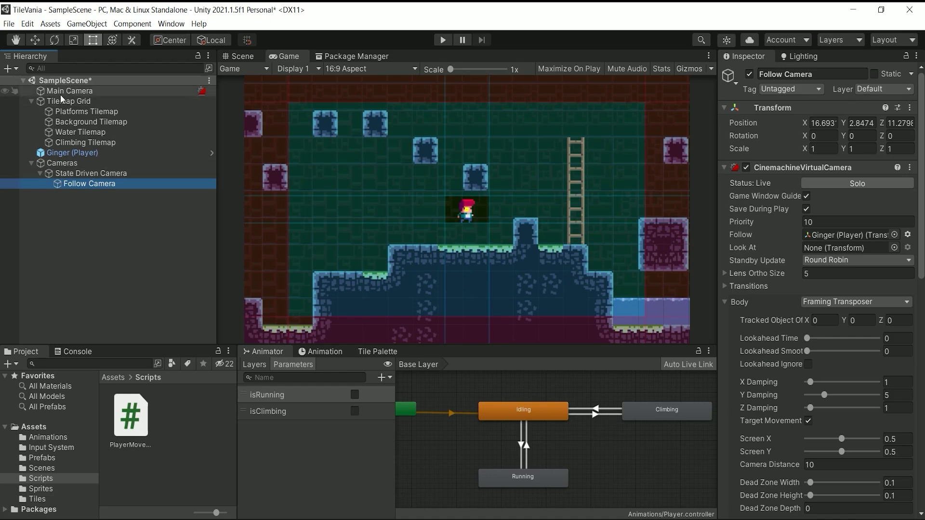
Step: Put the Main Camera under the Cameras object, move Cameras above the Tilemap Grid in the hierarchy, and collapse the Tilemap Grid
drag(62, 90, 56, 166)
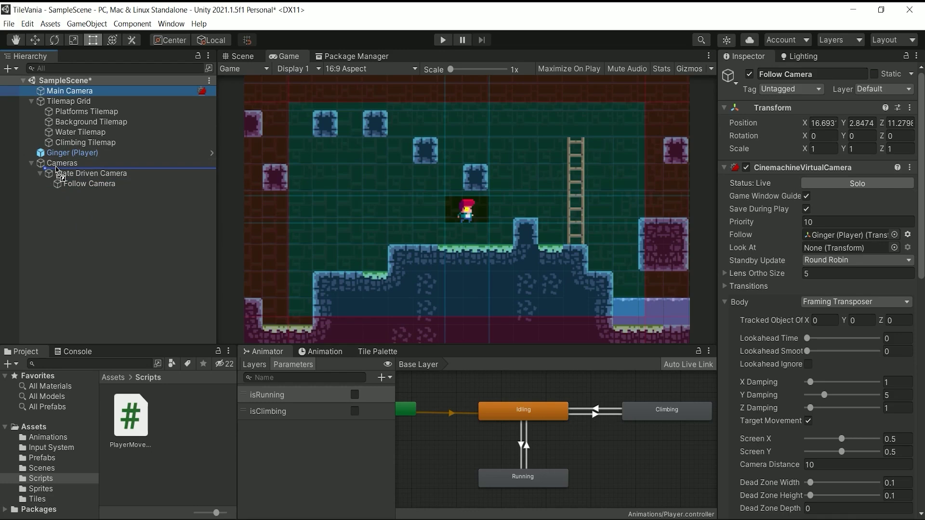
drag(56, 167, 58, 91)
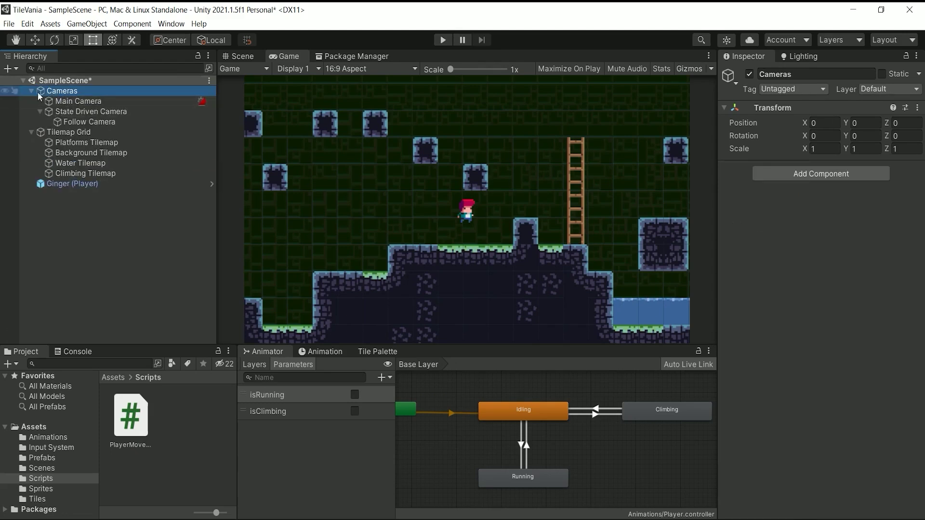
click(32, 132)
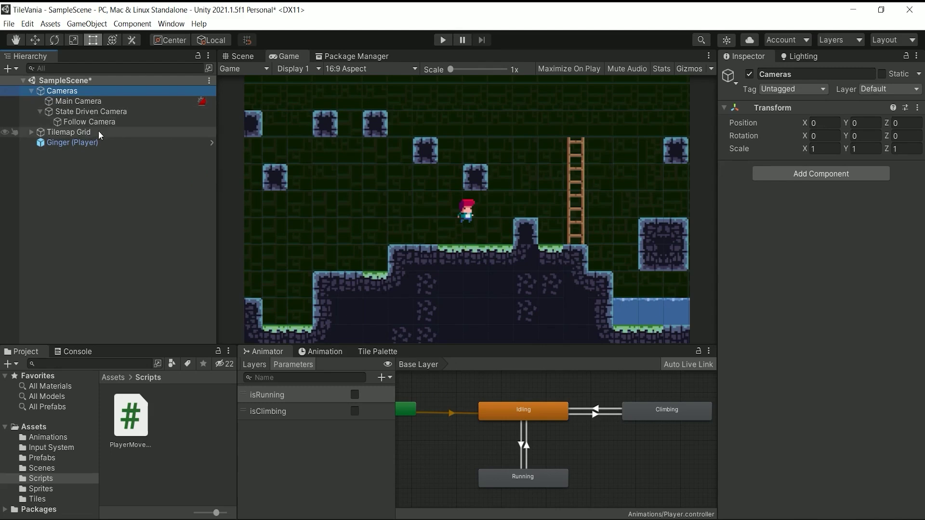
Step: Rename the Follow Camera as Run Camera
click(87, 122)
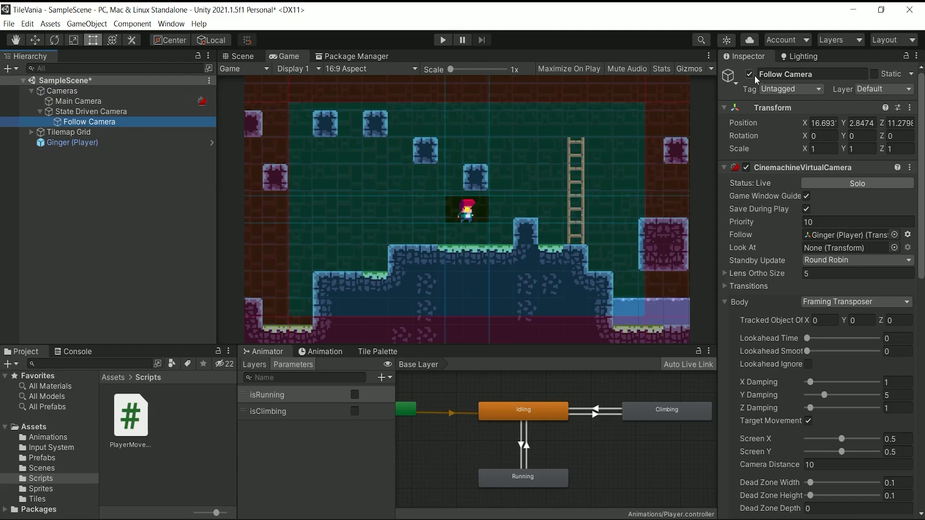
double_click(771, 76)
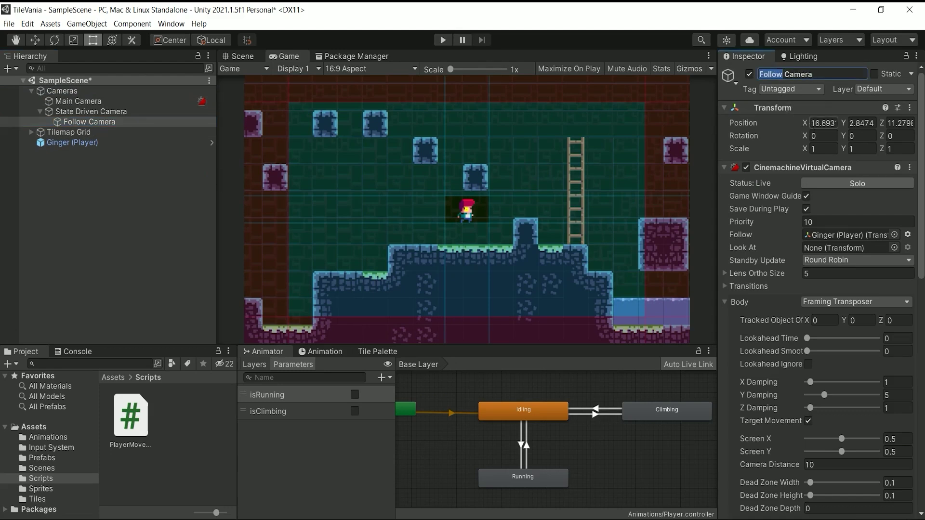
text(Run)
key(Return)
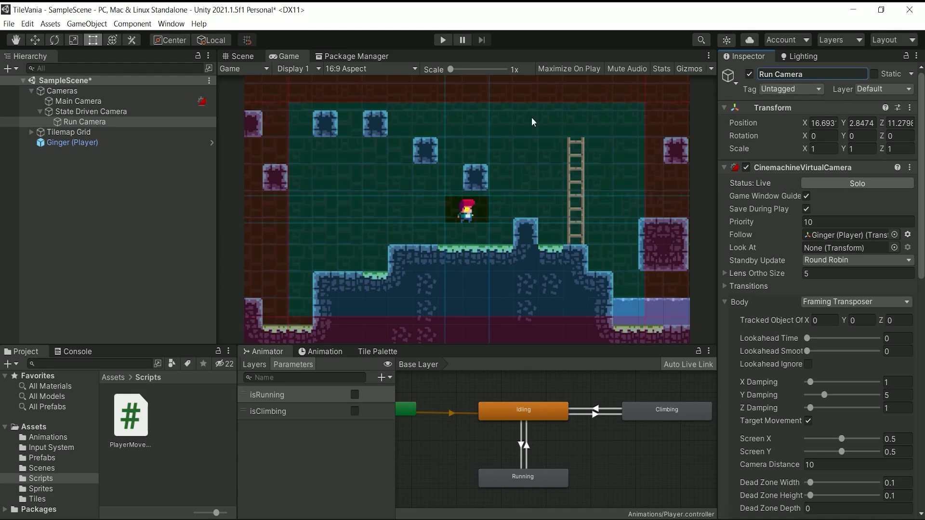
Step: Duplicate the Run Camera under the State Driven Camera and name the copy Idle Camera
click(60, 122)
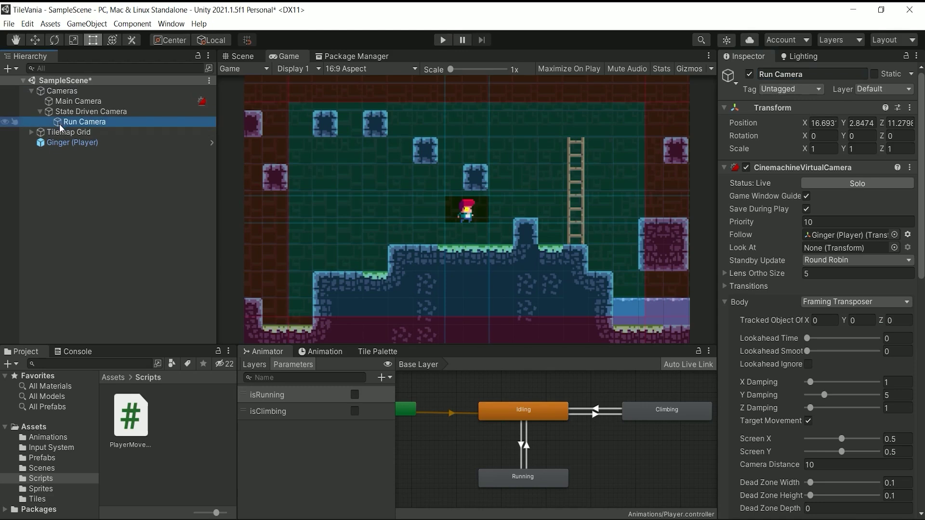
key(ctrl+d)
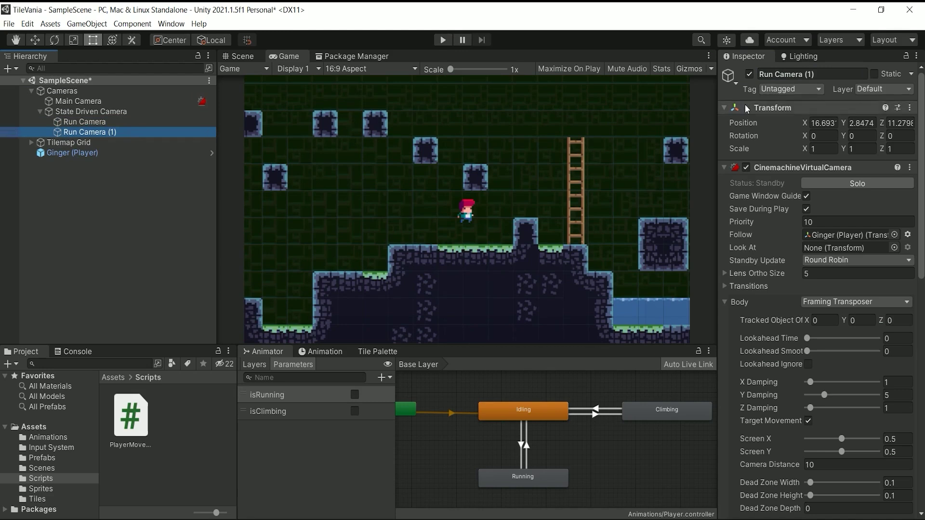
click(828, 75)
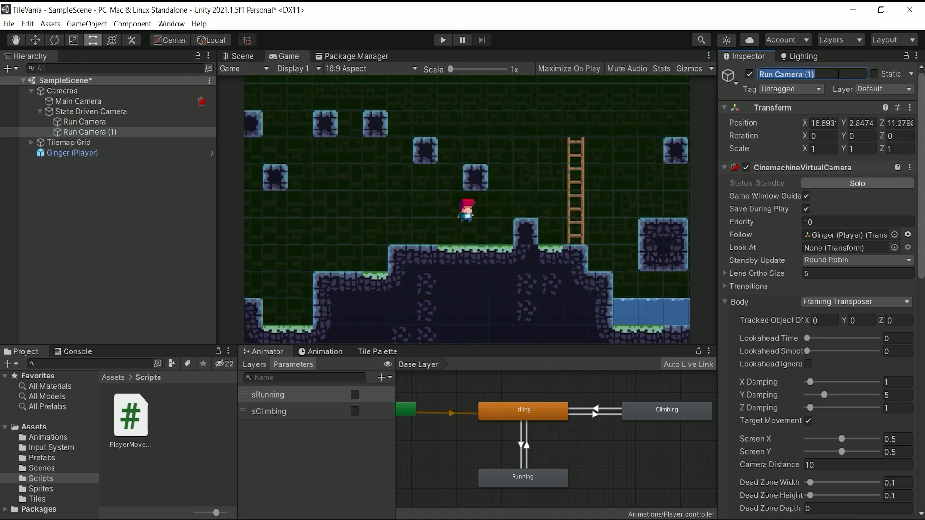
text(Id)
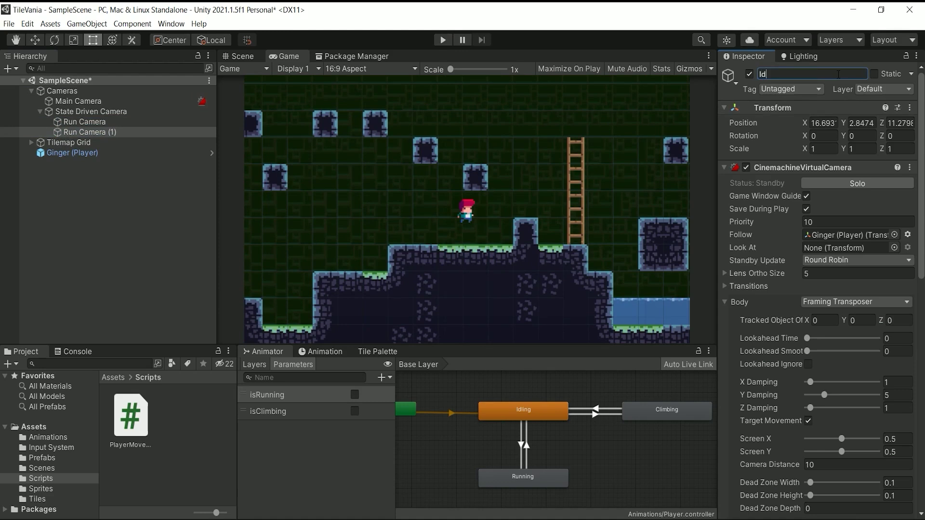
text(le Camera)
key(Return)
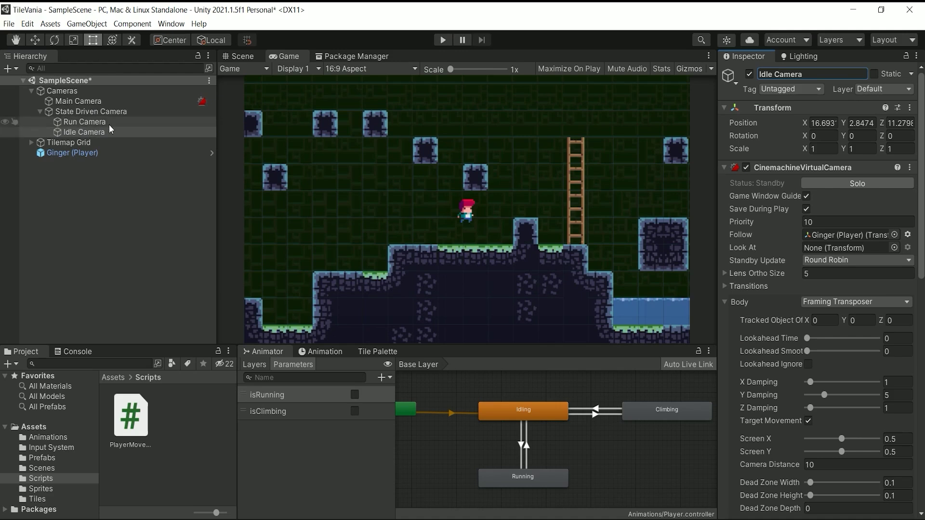
Step: Set the State Driven Camera's Animated Target to the Ginger (Player) animator
click(99, 112)
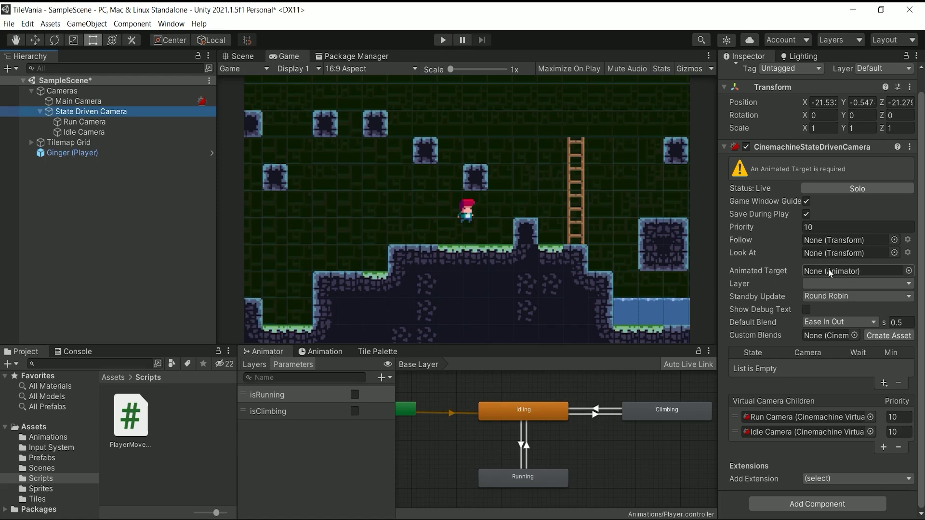
click(908, 271)
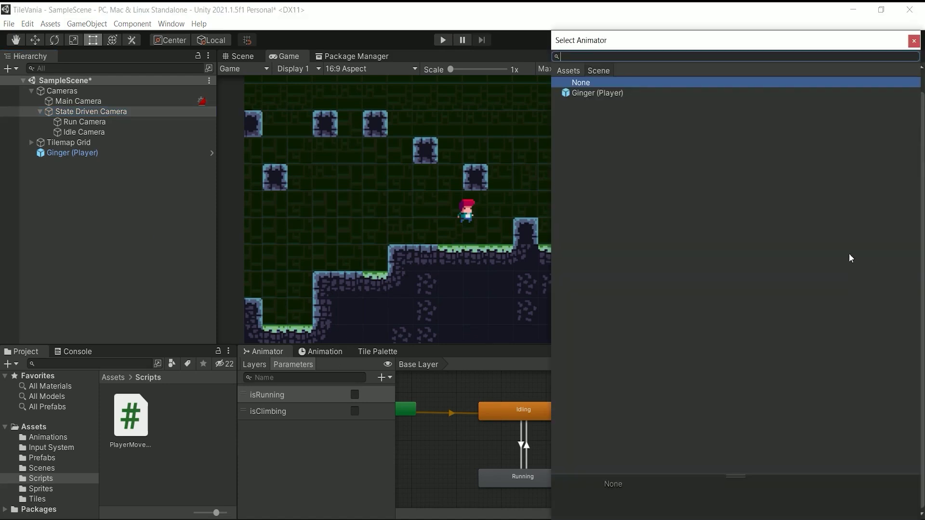
double_click(589, 95)
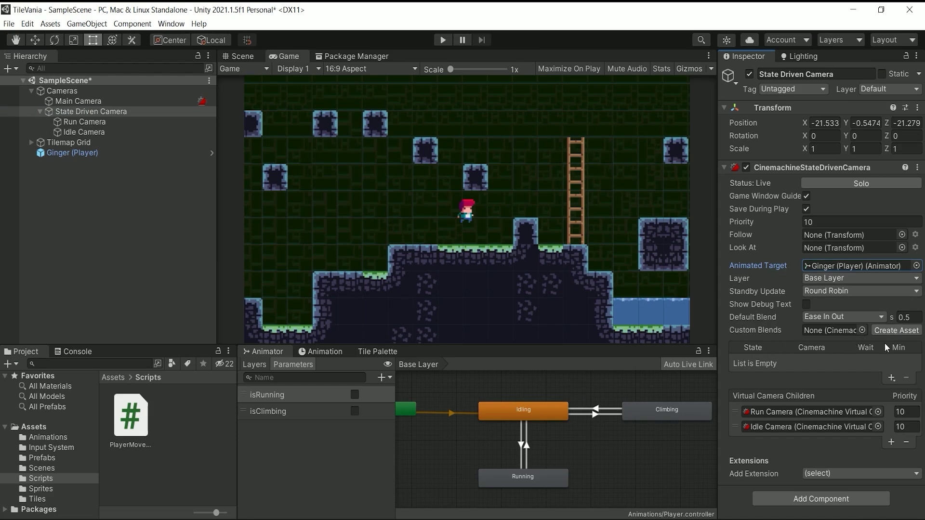
Step: Add a state entry to the State Driven Camera that assigns the Idle Camera to the Idling state
click(891, 377)
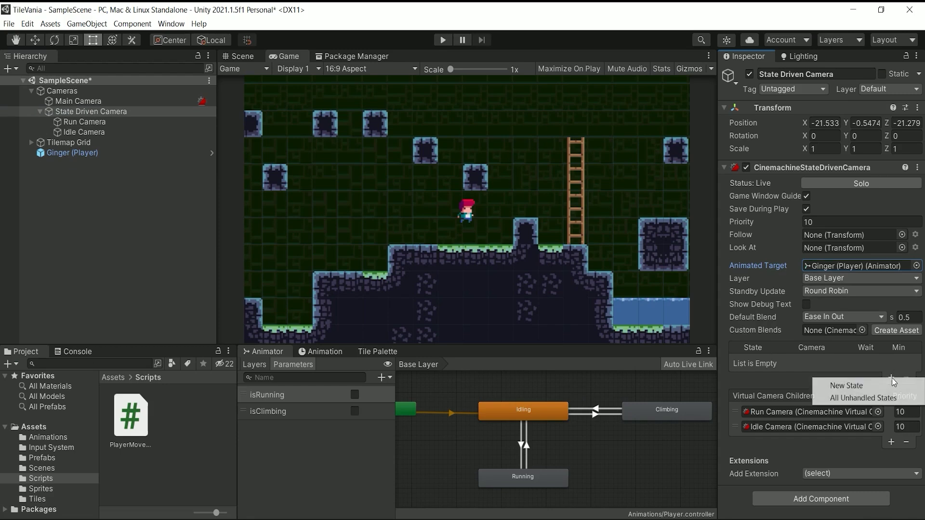
click(858, 386)
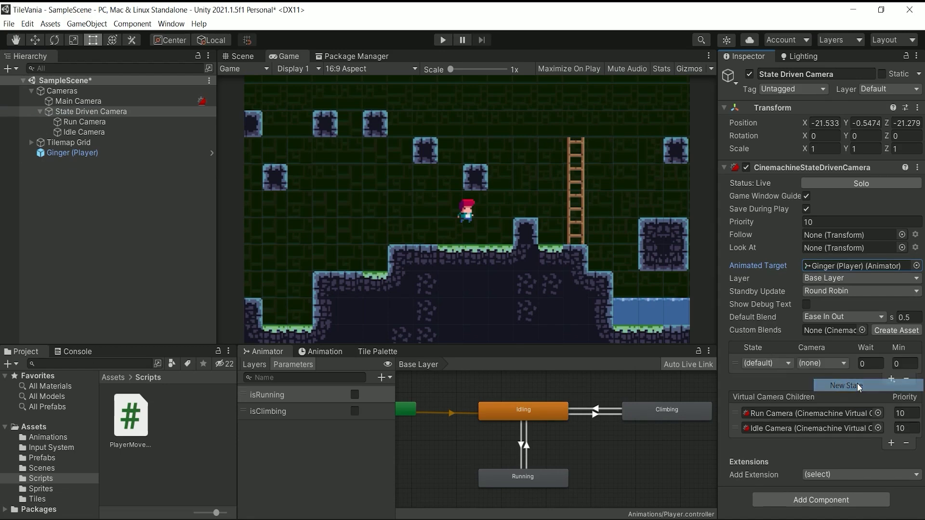
click(776, 366)
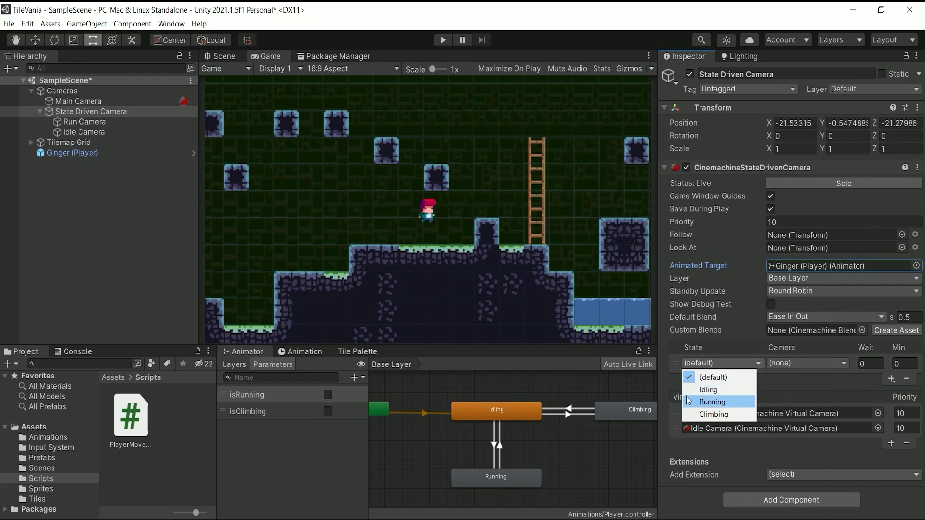
click(714, 391)
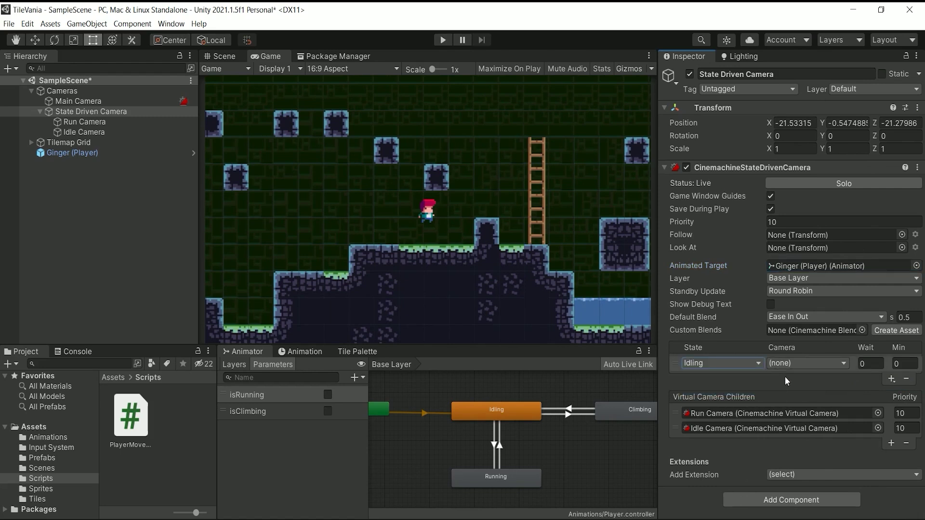
click(797, 362)
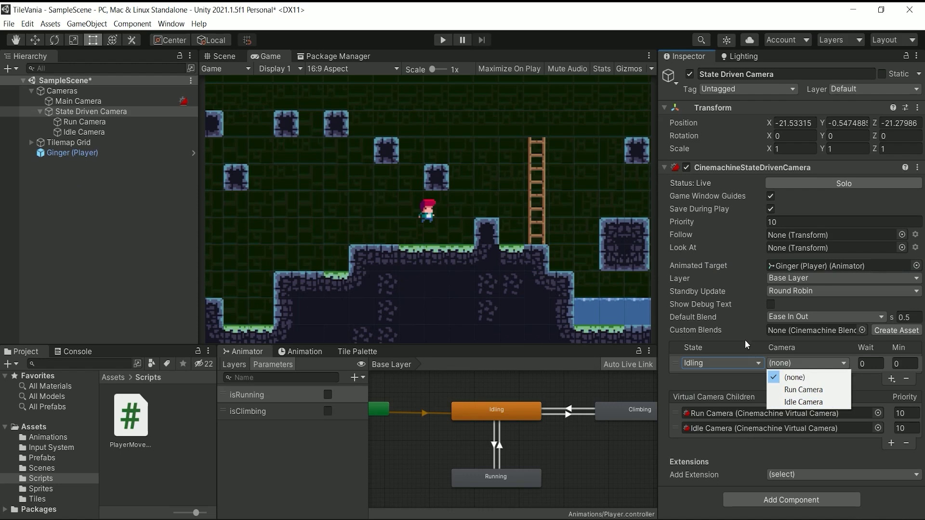
click(791, 403)
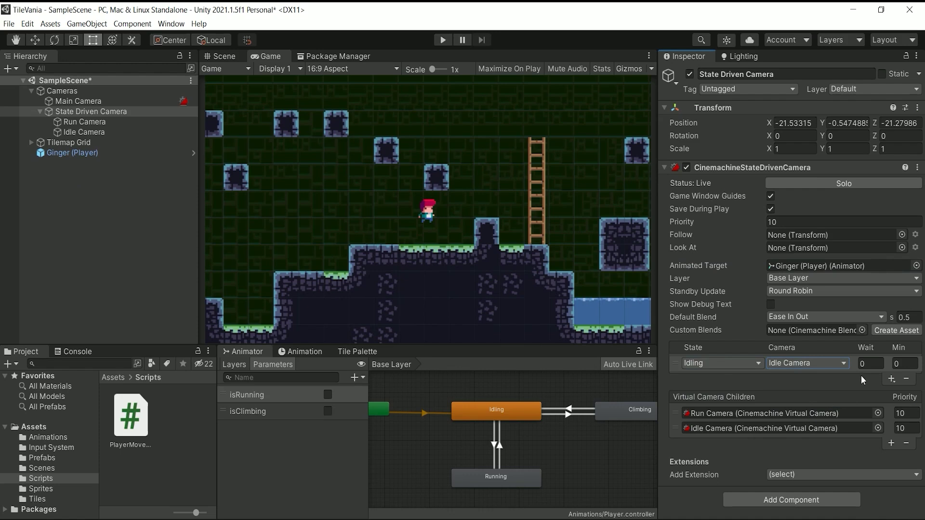
Step: Add a second state entry to the State Driven Camera that assigns the Run Camera to the Running state
click(891, 379)
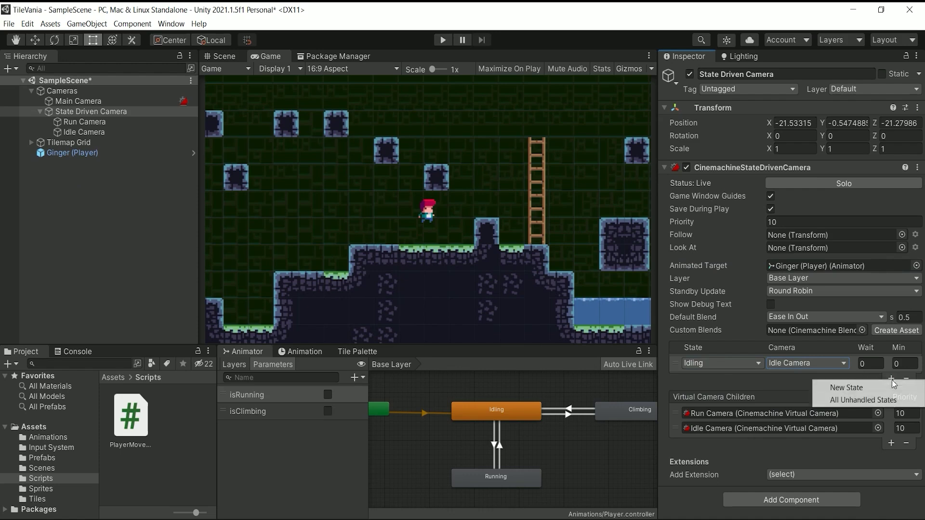
click(867, 388)
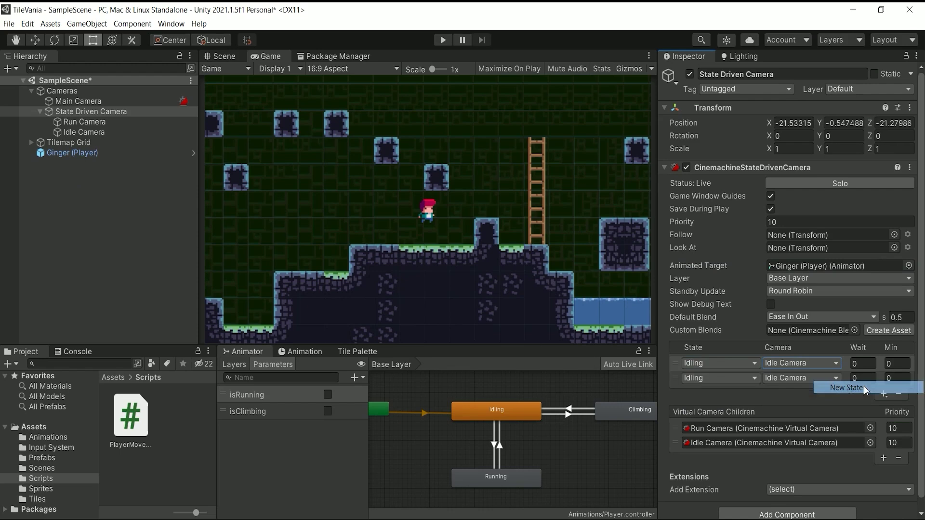
click(706, 375)
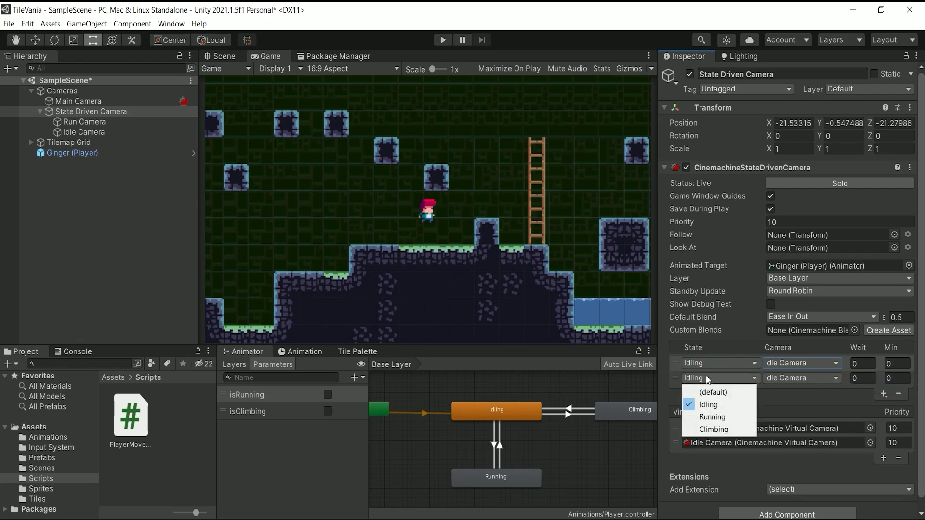
click(713, 417)
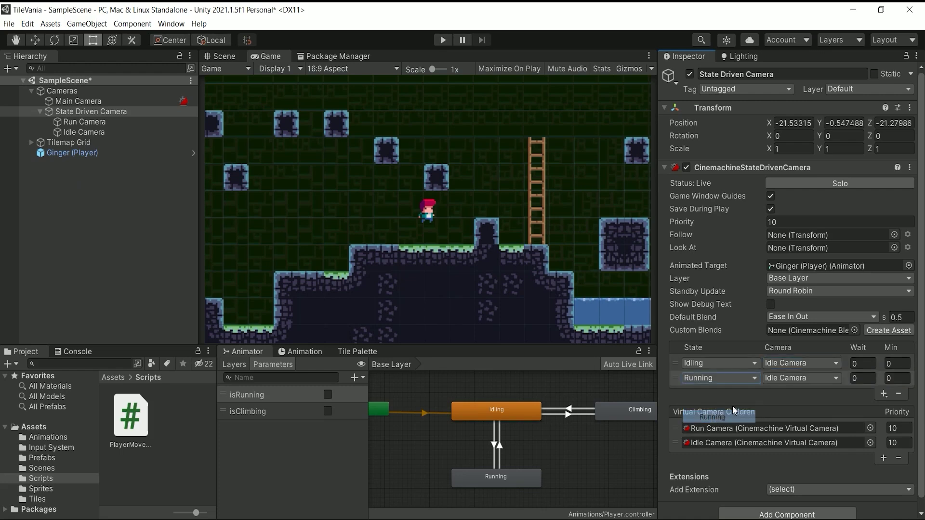
click(793, 379)
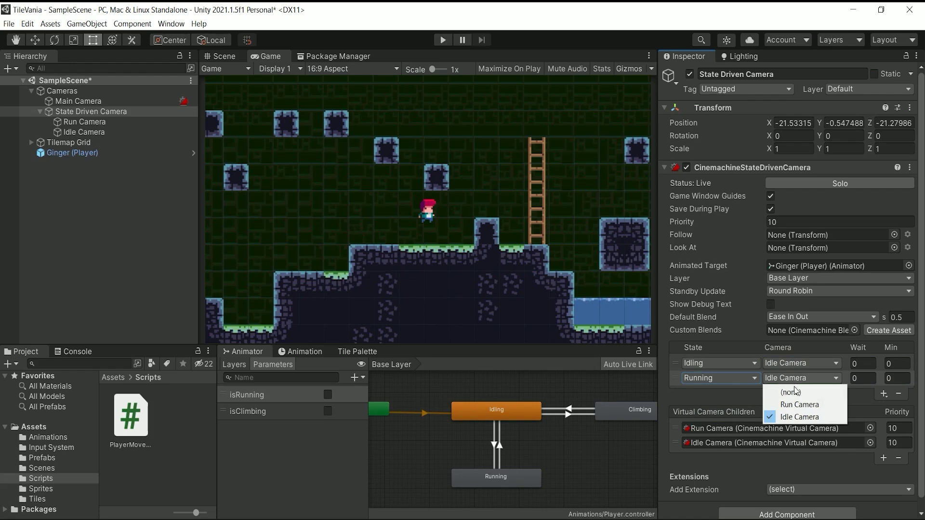
click(797, 404)
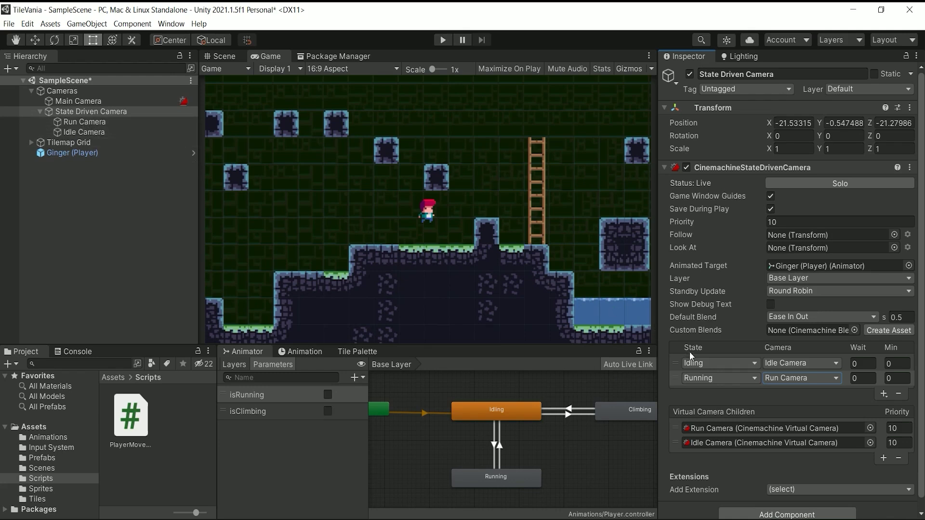
Step: Examine the Idle Camera's view of the player and its frame outline around the surrounding tilemap
click(56, 132)
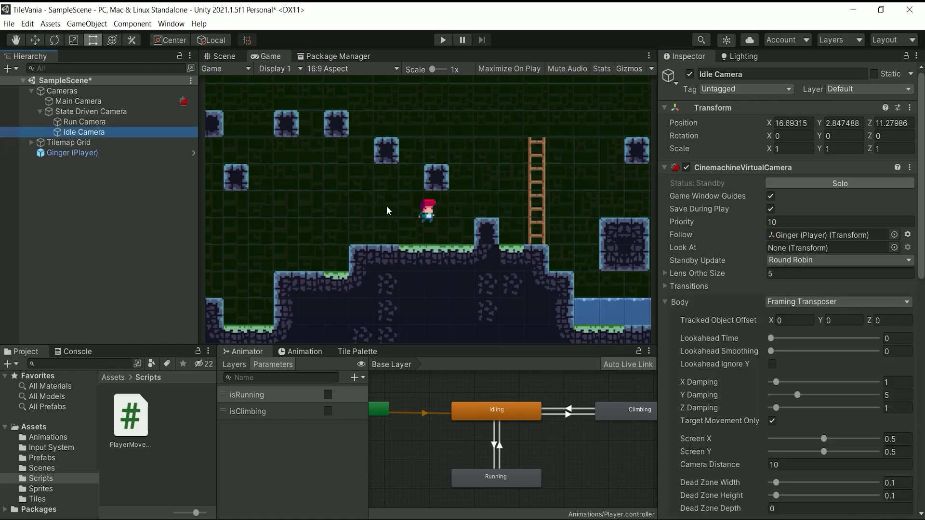
scroll(386, 207, up, 1)
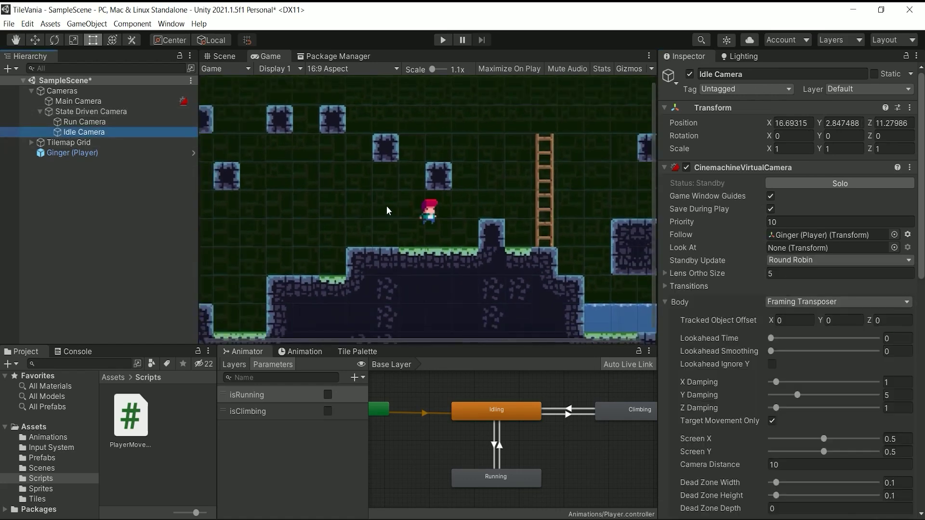
scroll(386, 206, down, 1)
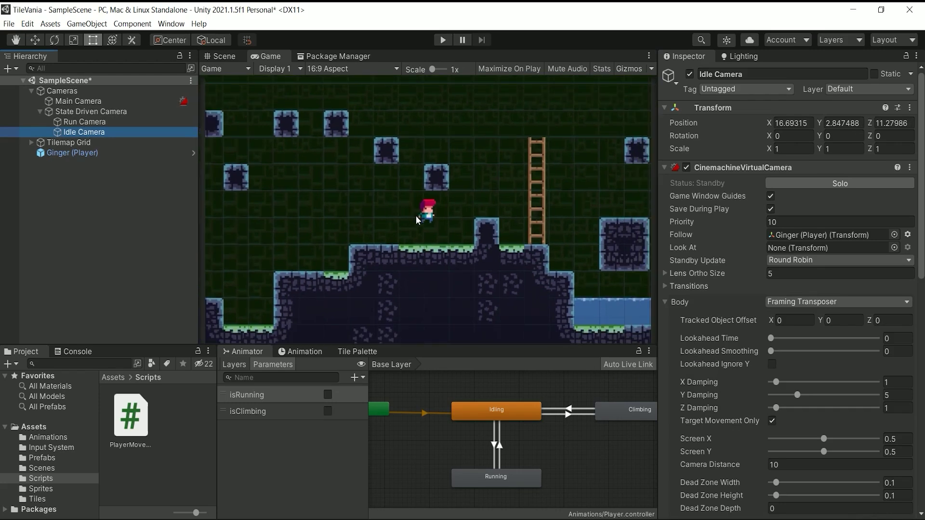
click(223, 57)
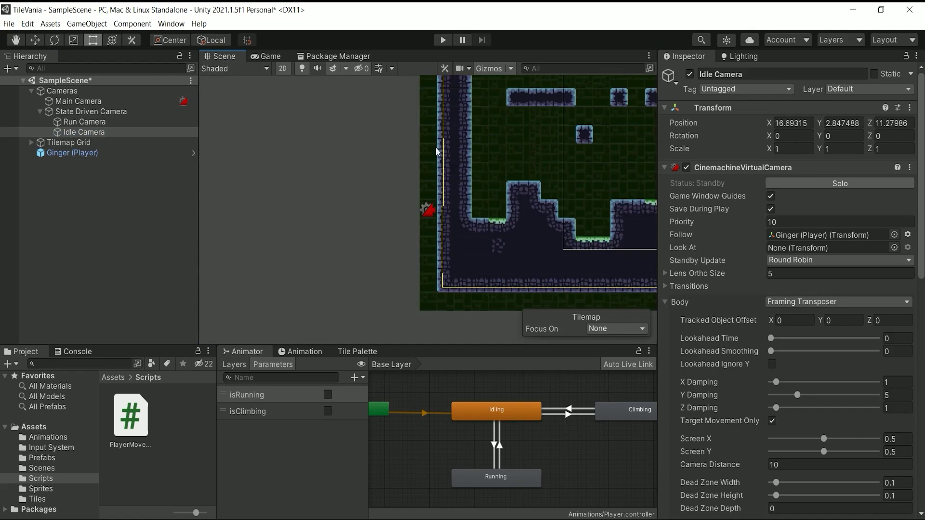
scroll(525, 173, down, 6)
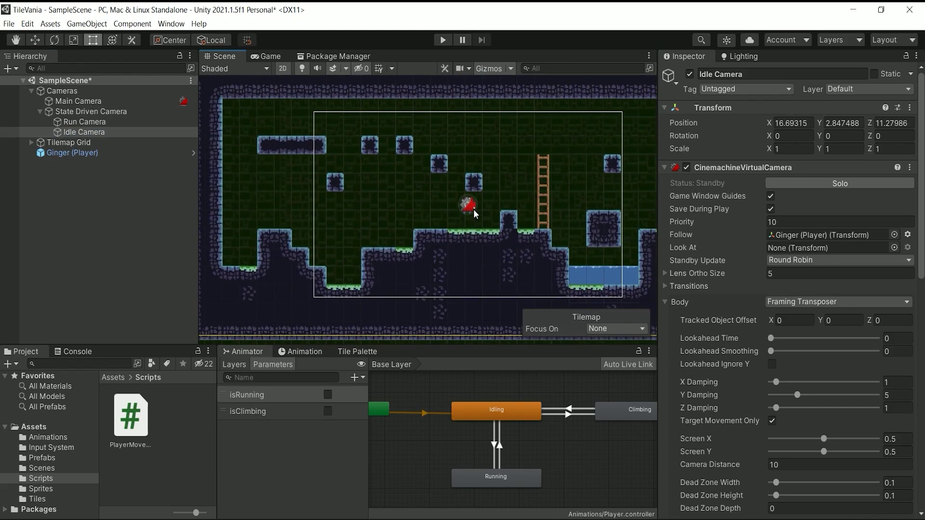
scroll(473, 210, up, 2)
scroll(473, 210, up, 2)
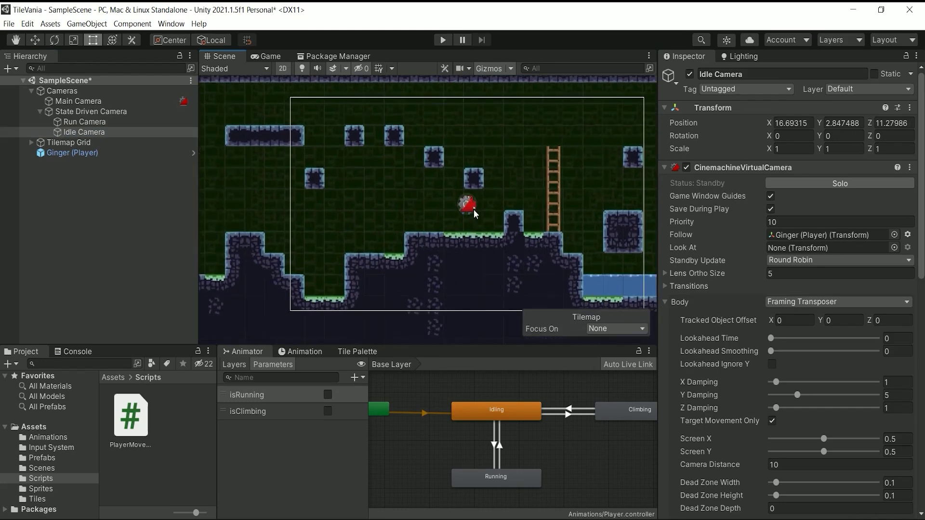
scroll(473, 210, up, 3)
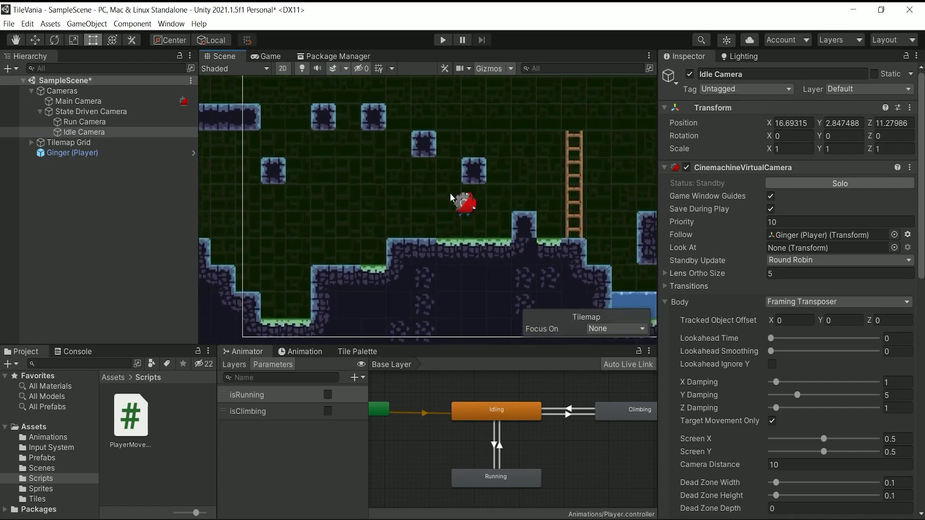
click(391, 191)
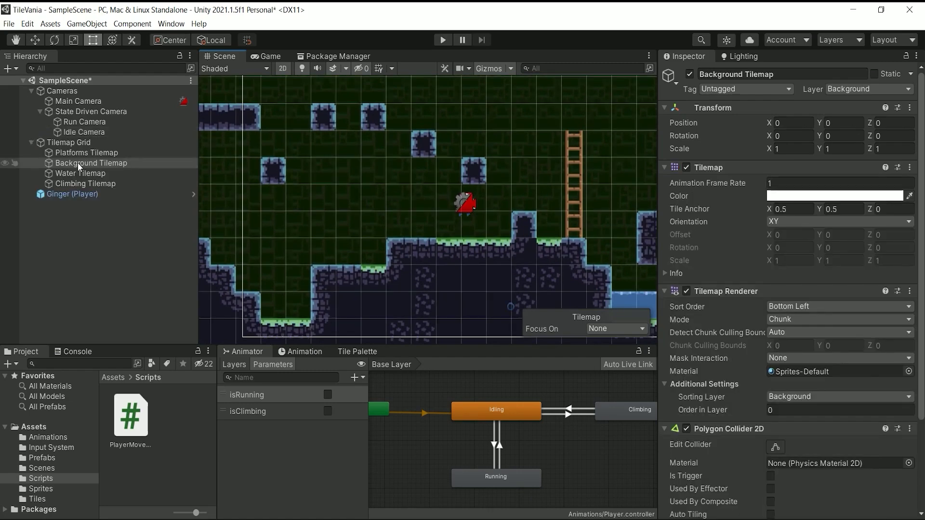
Step: Try out different Lens Ortho Size values on the Run Camera, then restore the size to 5
click(81, 122)
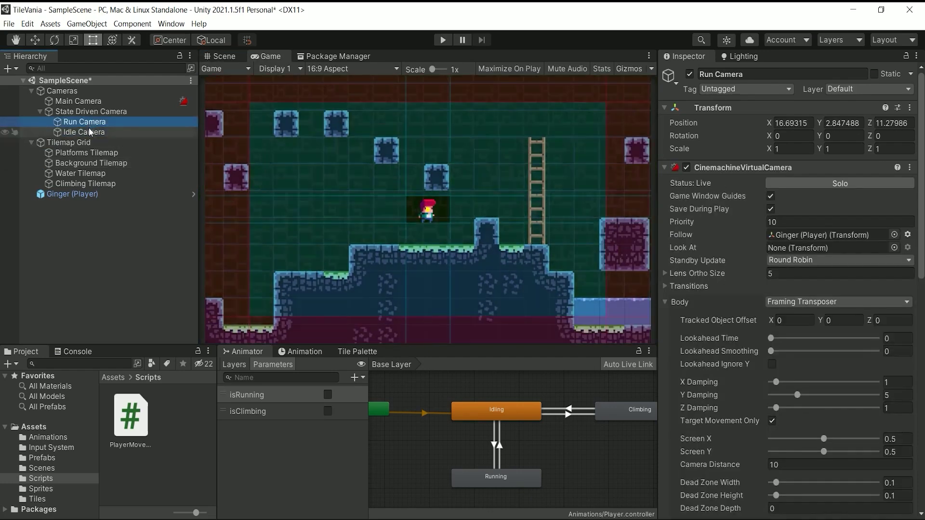
click(89, 129)
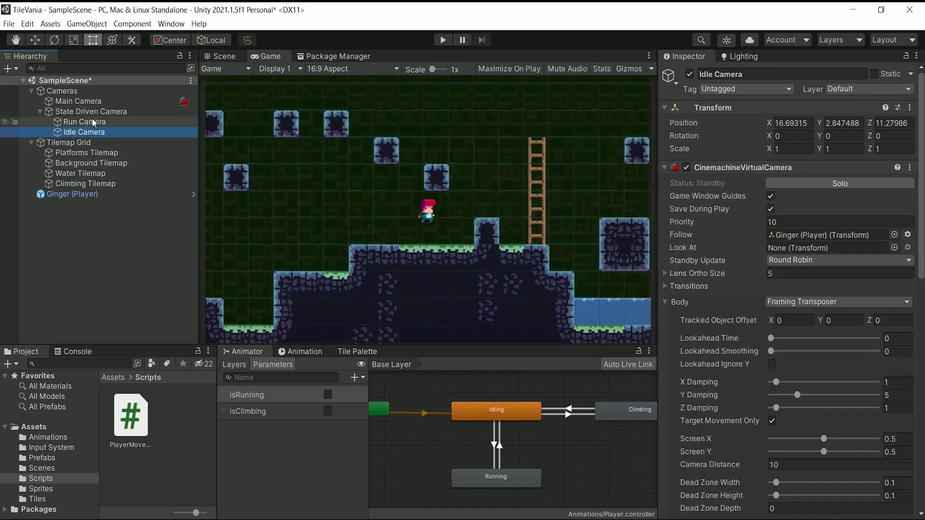
click(93, 122)
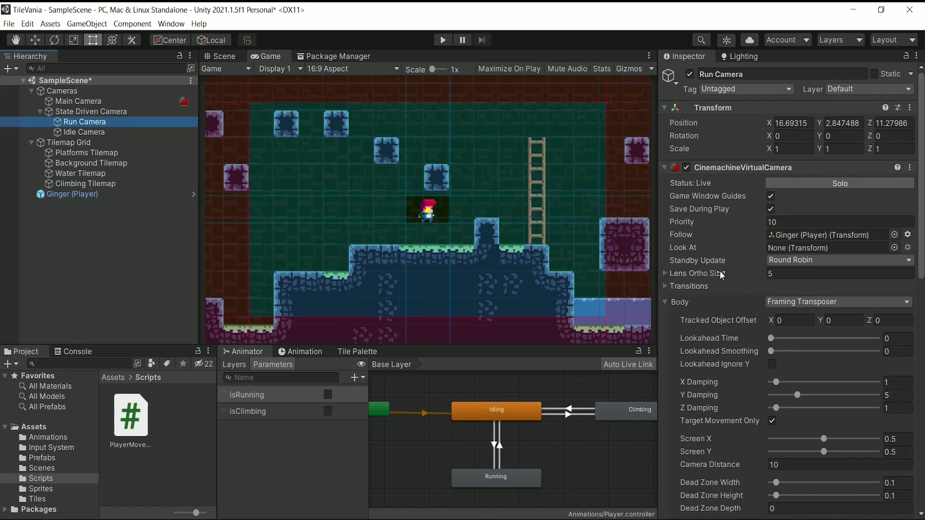
mouse_move(690, 272)
mouse_down()
mouse_move(722, 273)
mouse_move(707, 273)
mouse_up()
text(5)
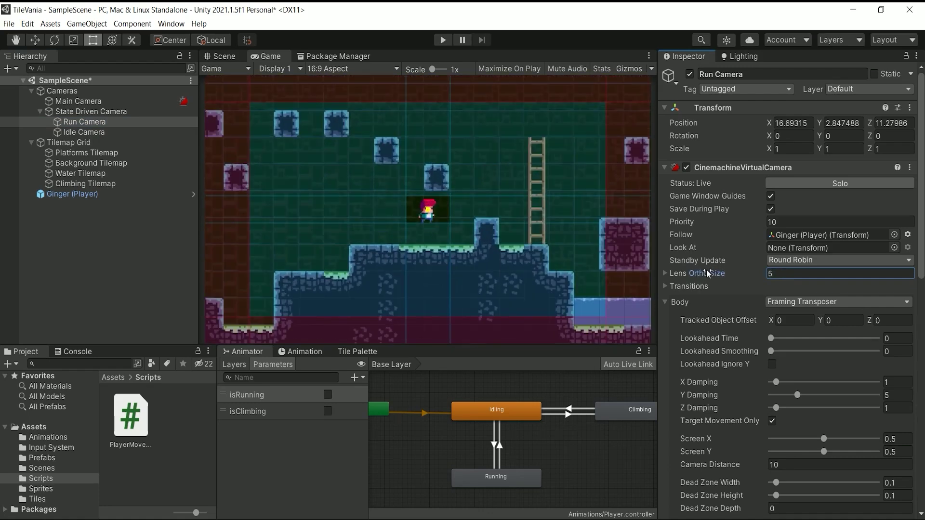
Step: Try adjusting the Idle Camera's Lens Ortho Size, then undo the change
click(71, 130)
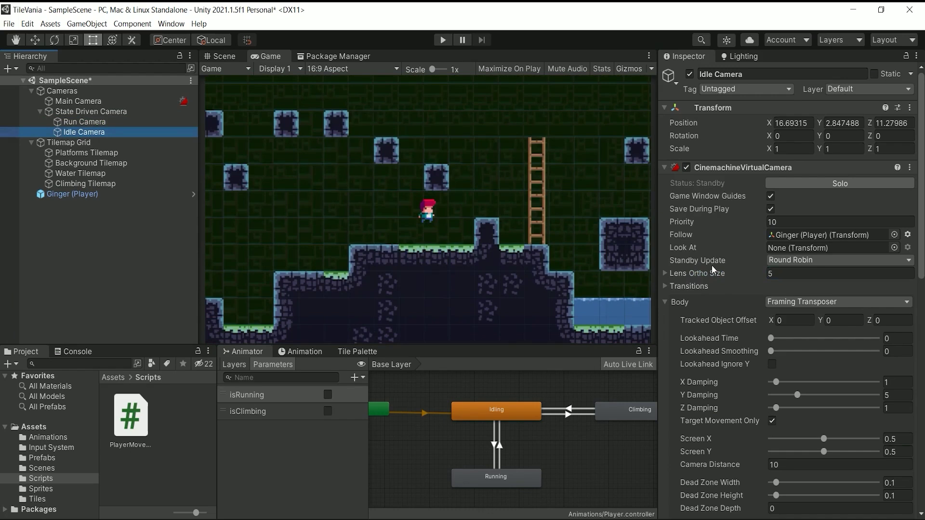
drag(698, 271, 719, 268)
key(ctrl+z)
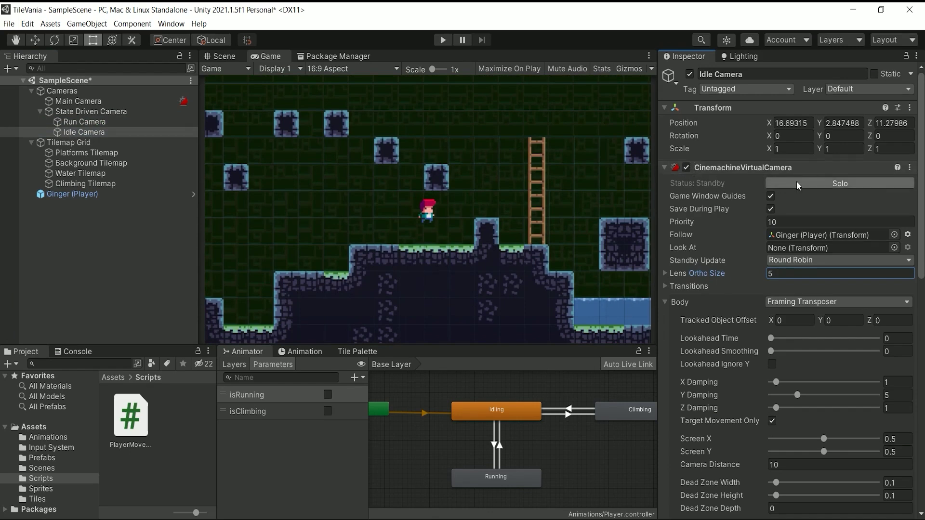
Step: Set the Idle Camera's Lens Ortho Size to 4 while previewing it in Solo mode, then turn Solo off
click(836, 184)
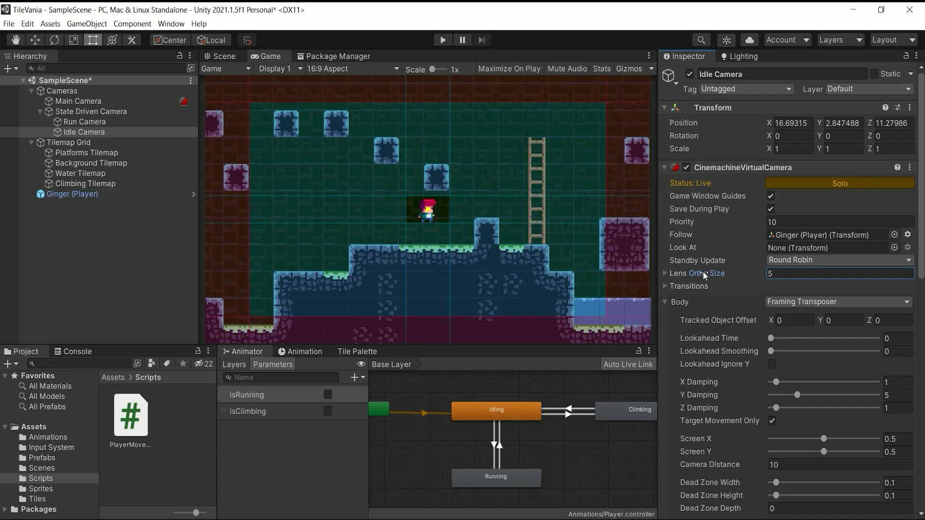
mouse_move(701, 270)
mouse_down()
mouse_move(712, 275)
mouse_move(686, 279)
mouse_move(705, 279)
mouse_up()
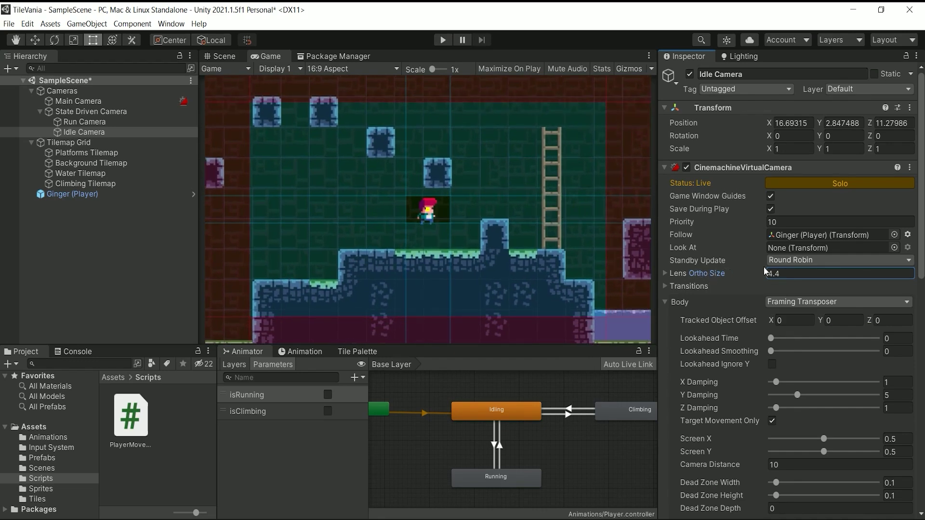
click(790, 277)
text(4)
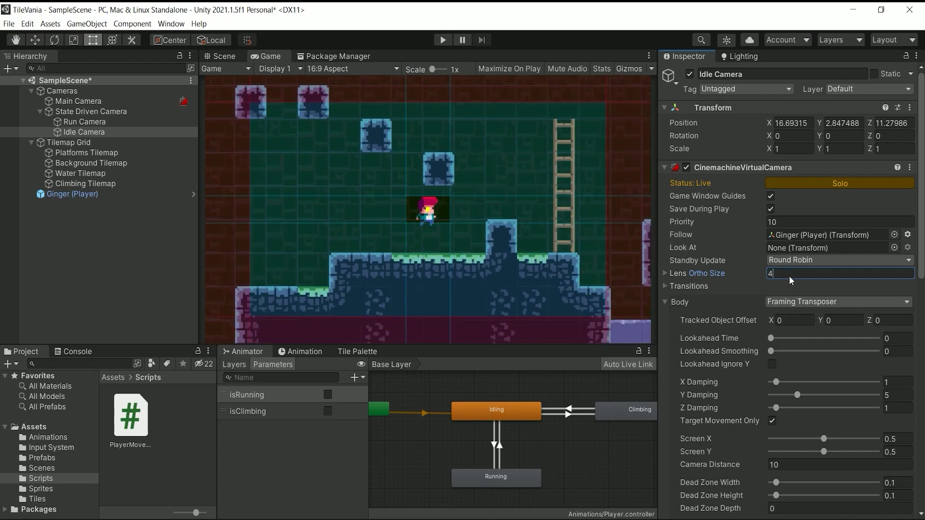
click(695, 270)
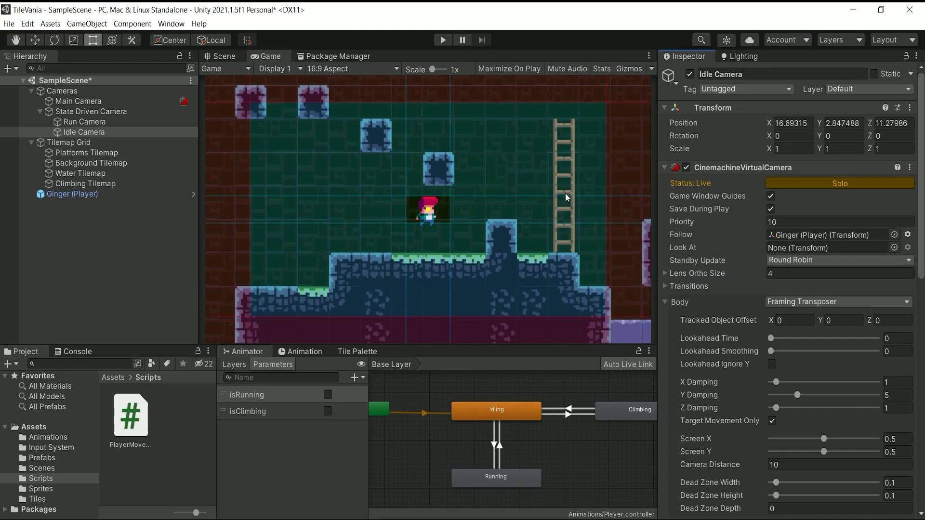
click(839, 183)
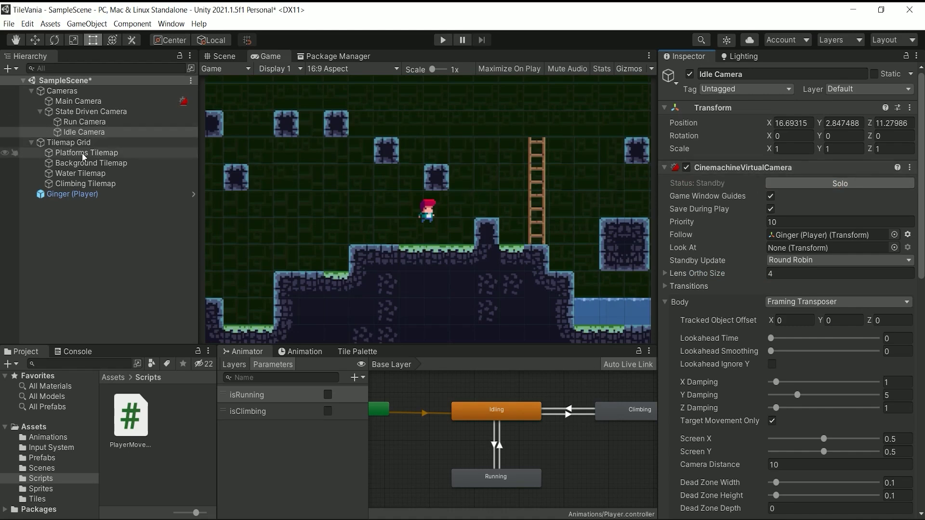
Step: Playtest the scene by running and jumping in both directions to examine the Run and Idle camera switching, then stop playing
click(442, 40)
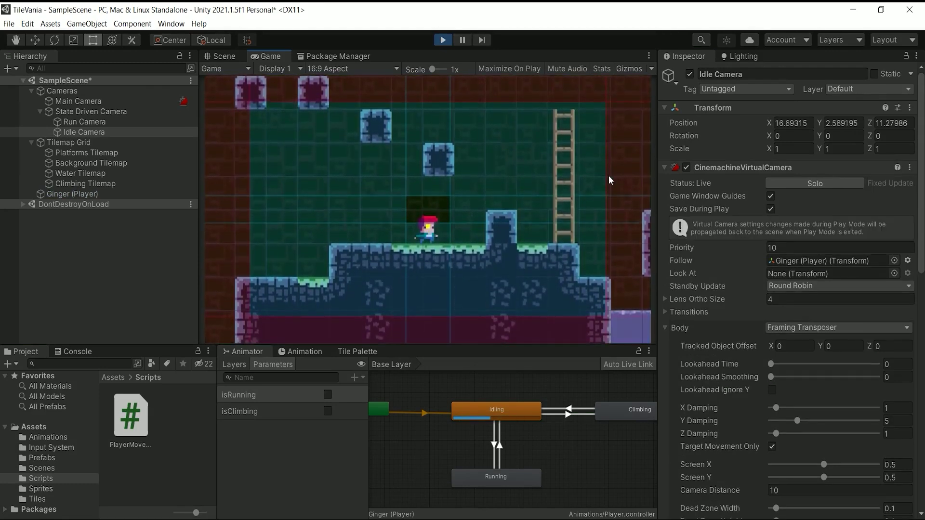
key(Left)
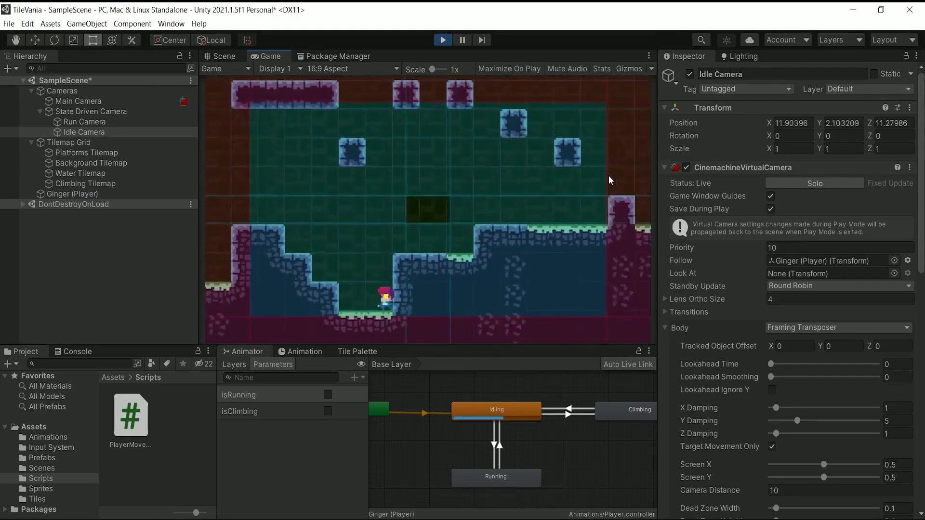
key(Left)
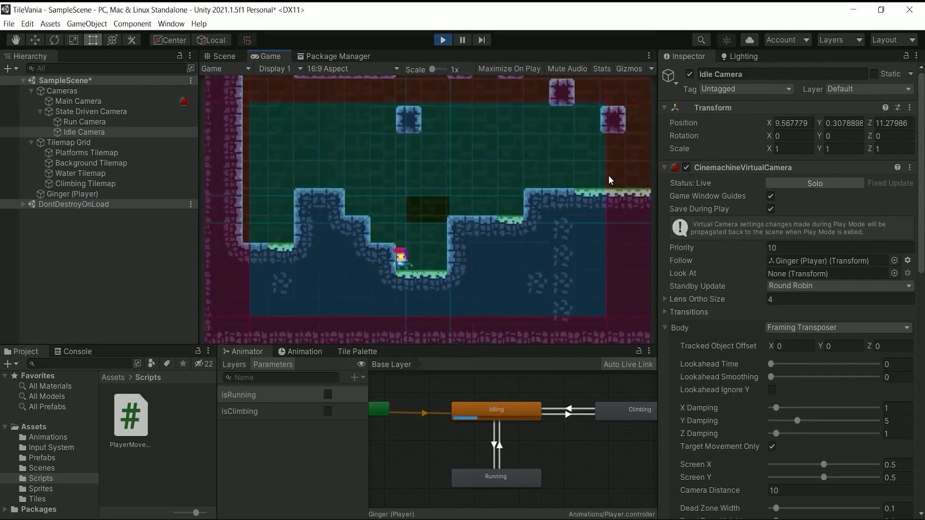
key(space)
key(Right)
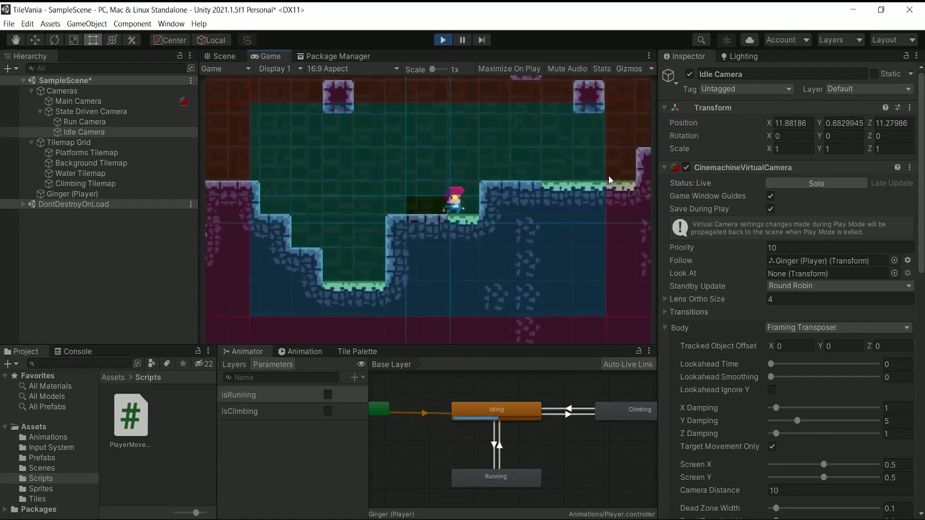
key(Right)
key(space)
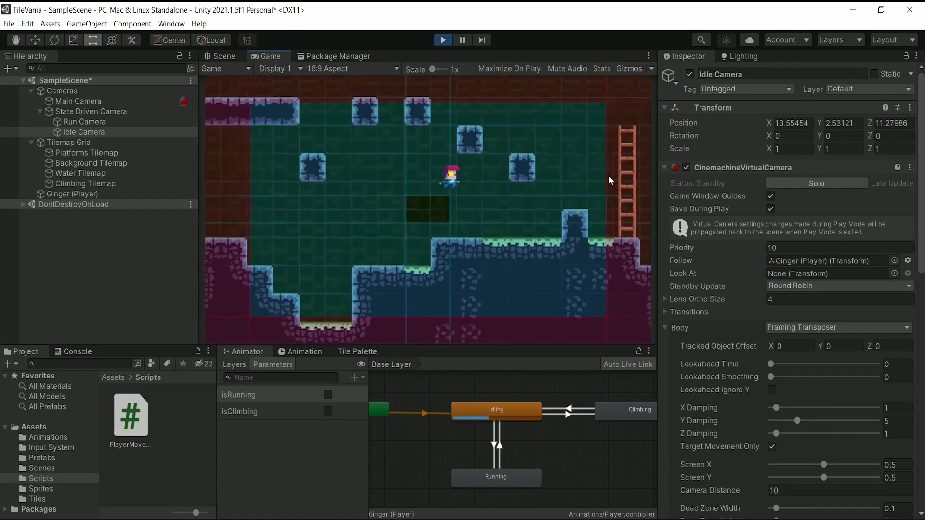
key(Right)
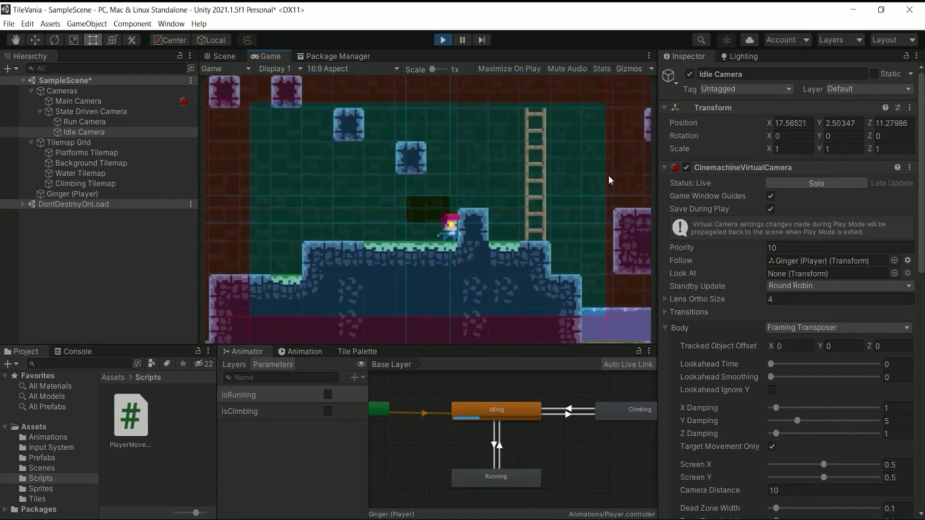
key(Left)
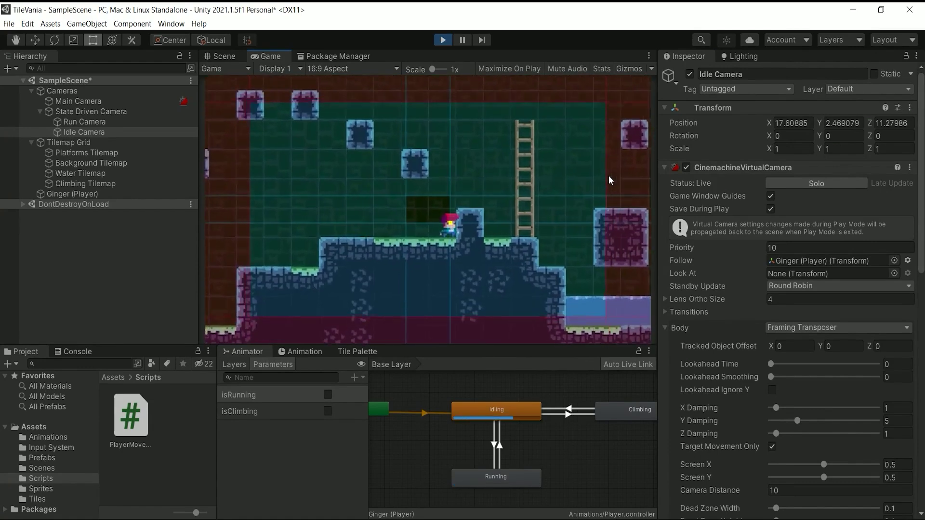
key(ctrl+p)
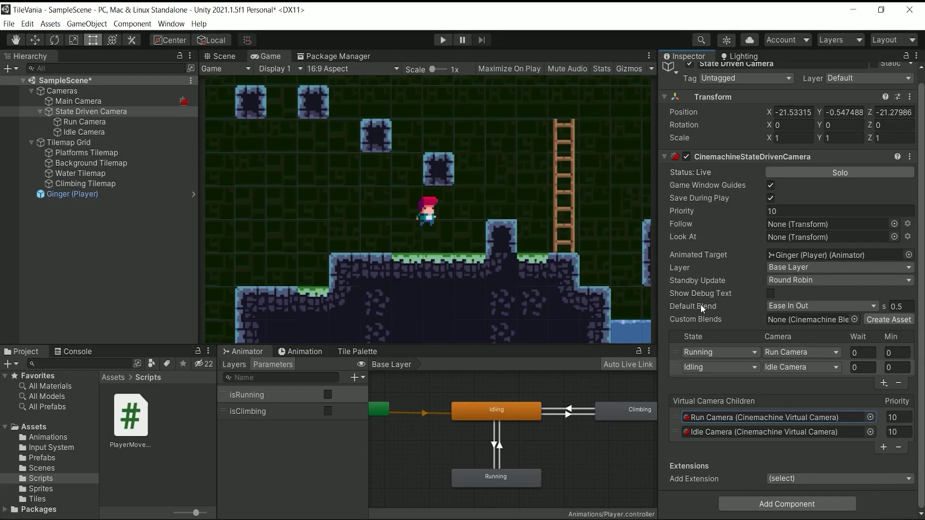
Step: Set the State Driven Camera's Default Blend time to 5 seconds and playtest the slower transition by running in both directions
click(904, 306)
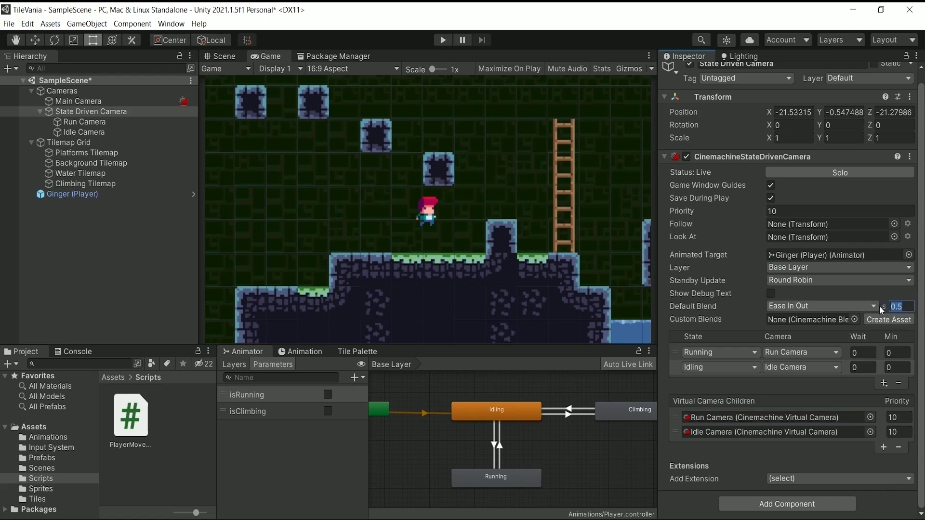
text(5)
click(442, 41)
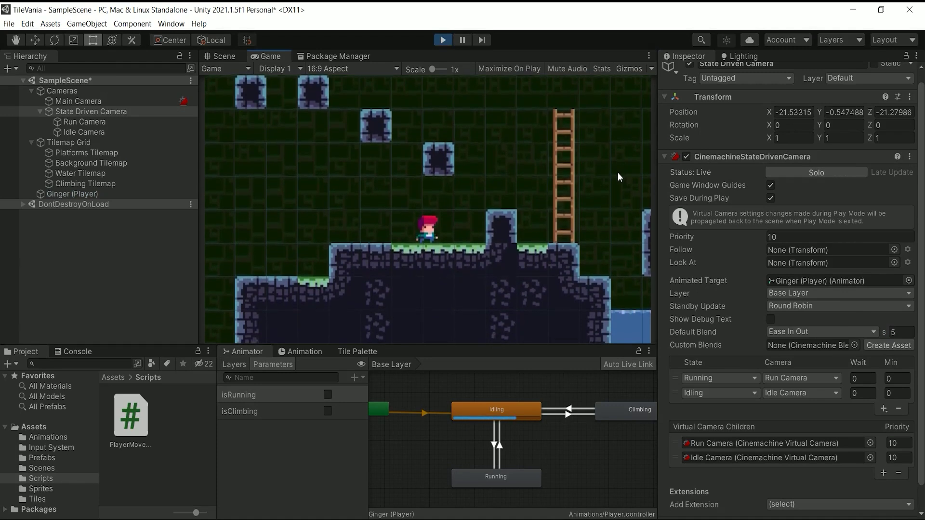
key(Left)
key(Left)
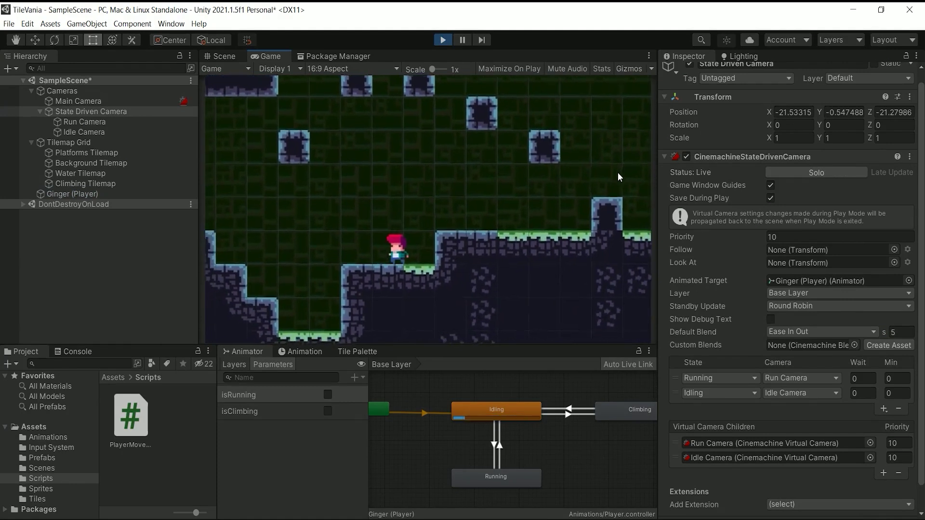
key(Left)
key(Right)
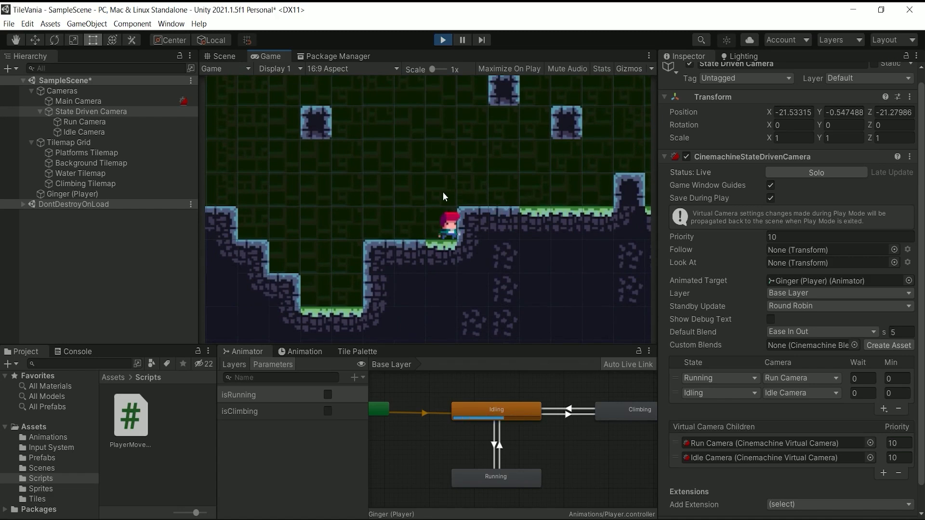
click(443, 40)
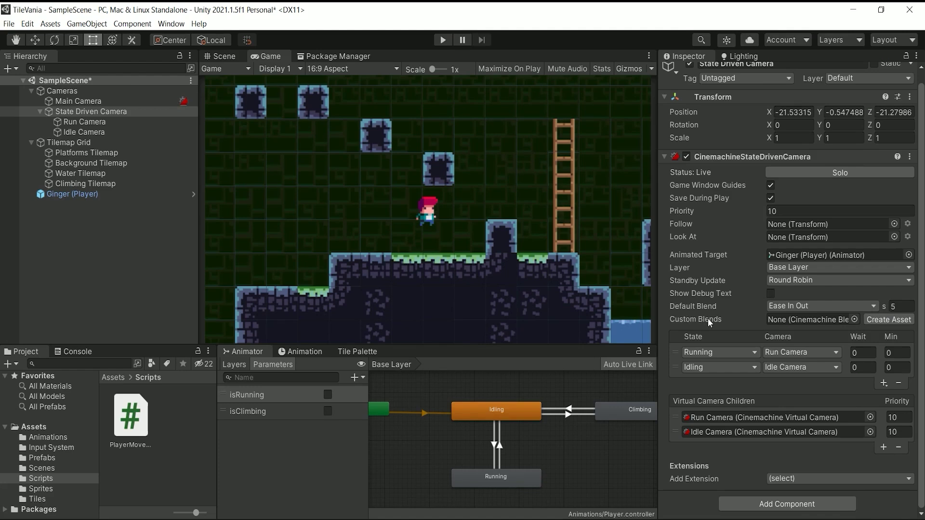
Step: Create a Custom Blends asset for the State Driven Camera, saved as State Driven Camera Blends in the Animations folder
click(880, 318)
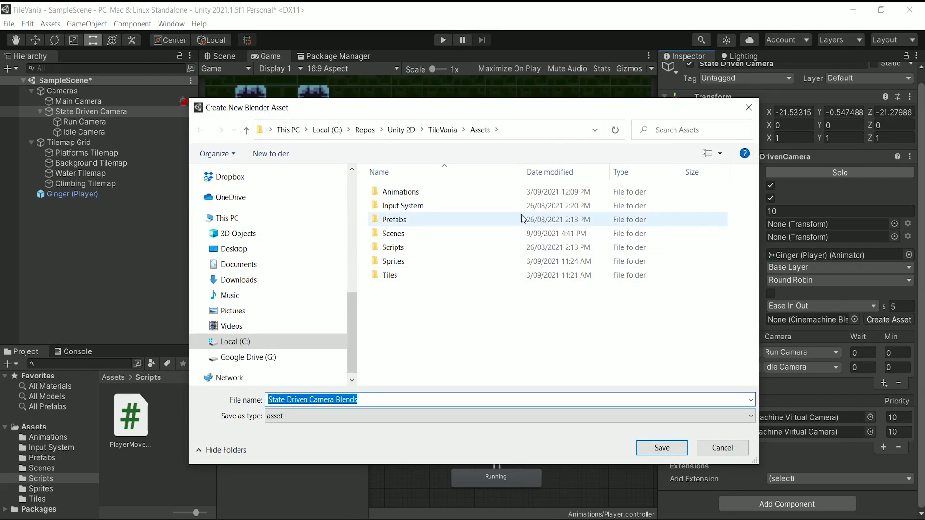
double_click(400, 193)
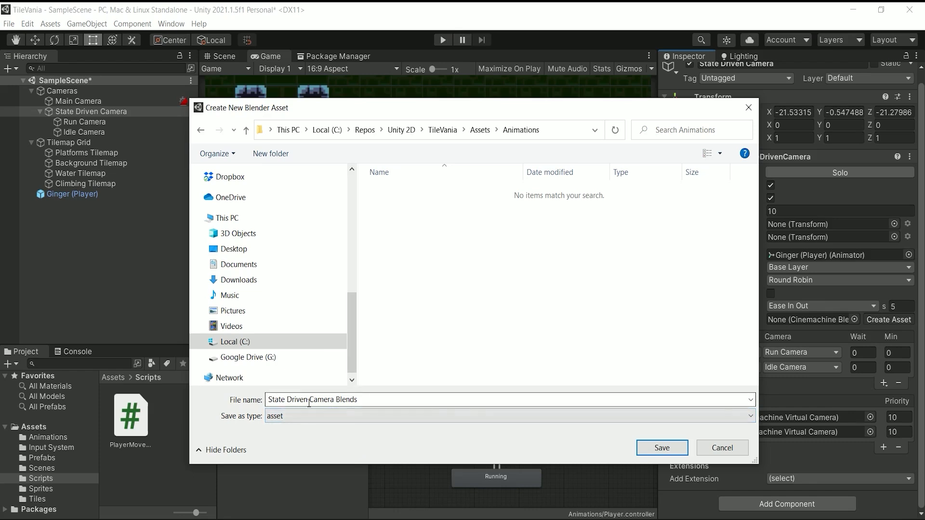
click(661, 448)
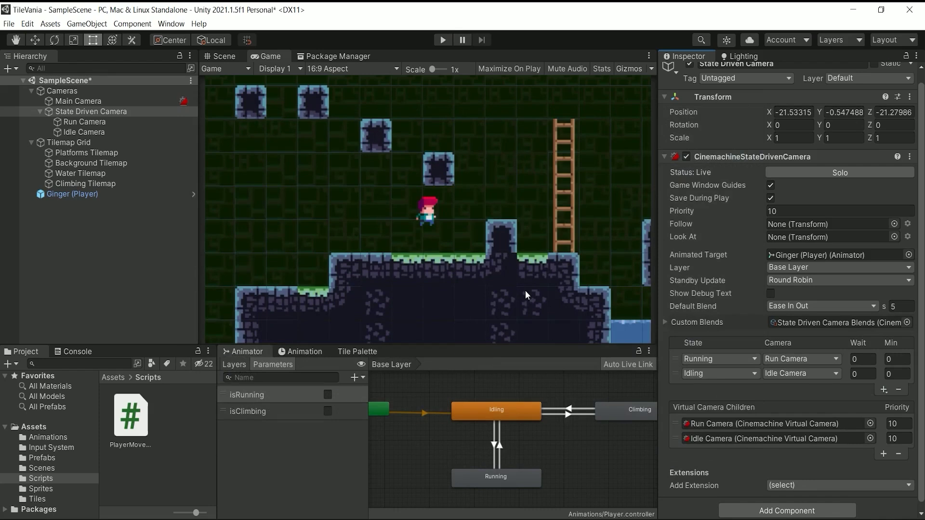
Step: Add a custom blend from Run Camera to Idle Camera with a time of 5 seconds
click(665, 322)
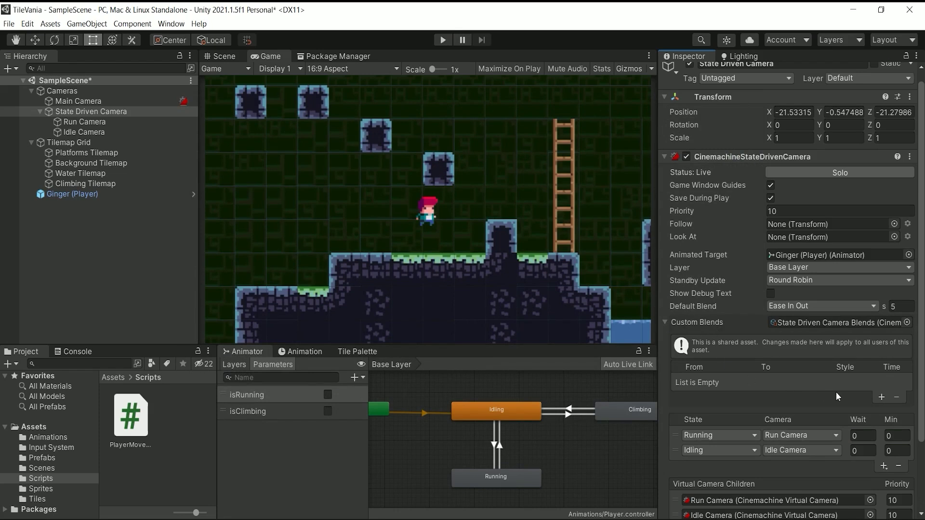
click(880, 399)
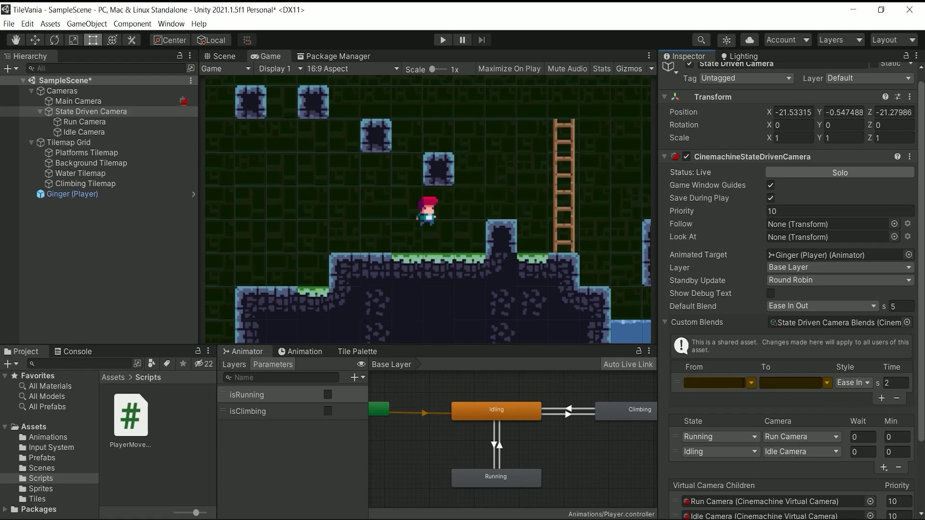
click(750, 383)
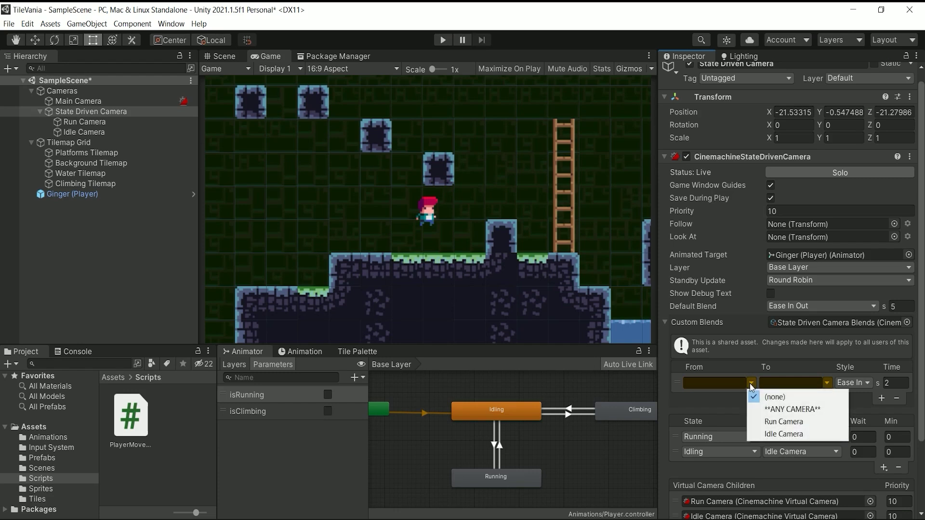
click(772, 422)
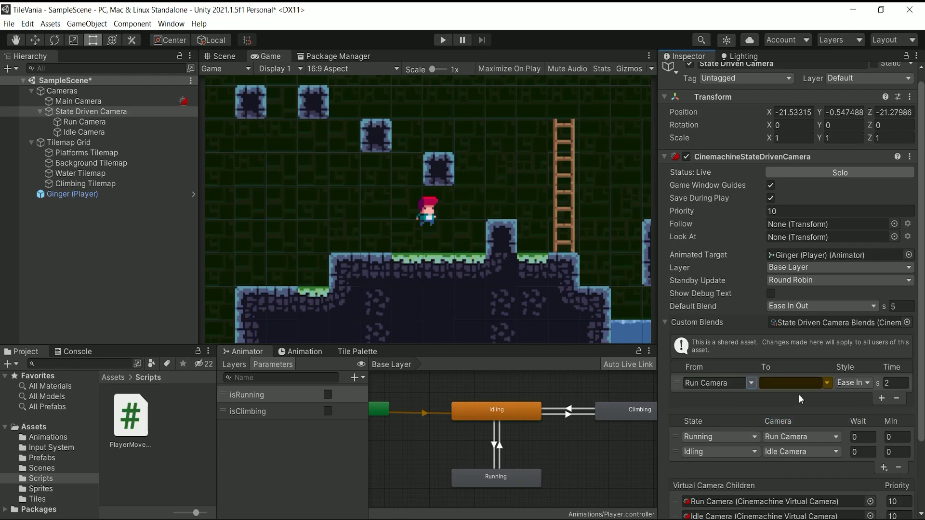
click(826, 383)
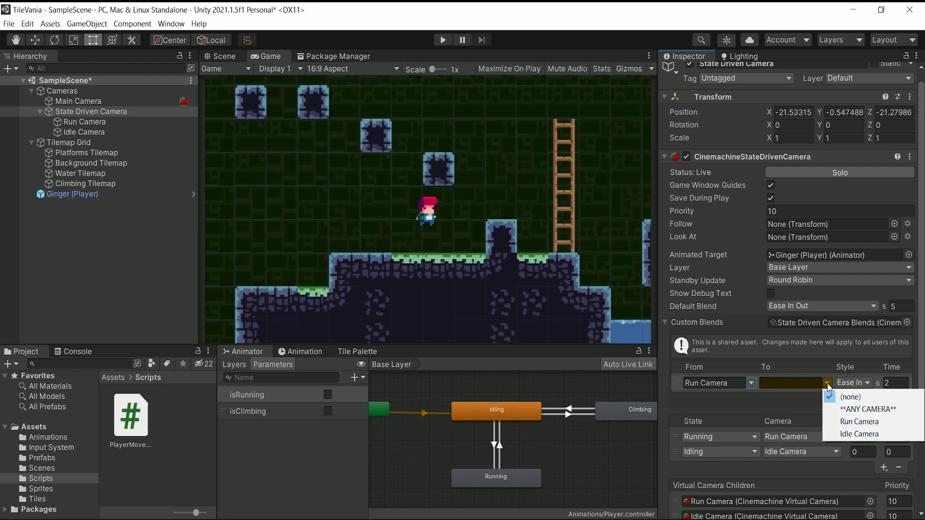
click(853, 434)
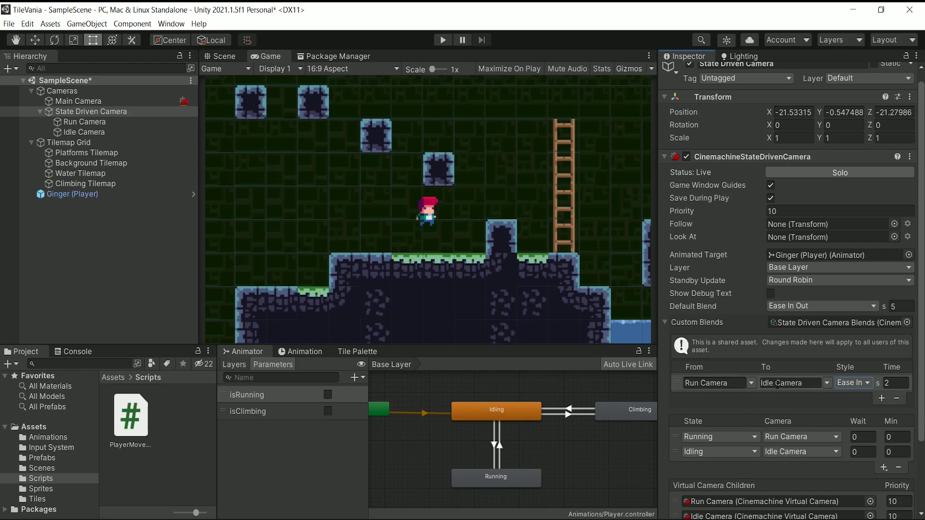
click(899, 385)
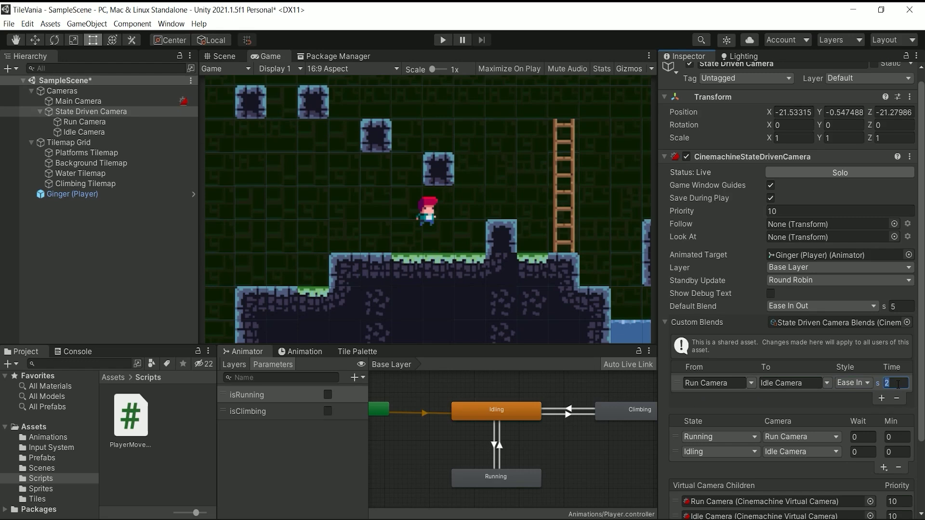
text(5)
Step: Add a second custom blend from Idle Camera to Run Camera with a time of 1 second
click(881, 398)
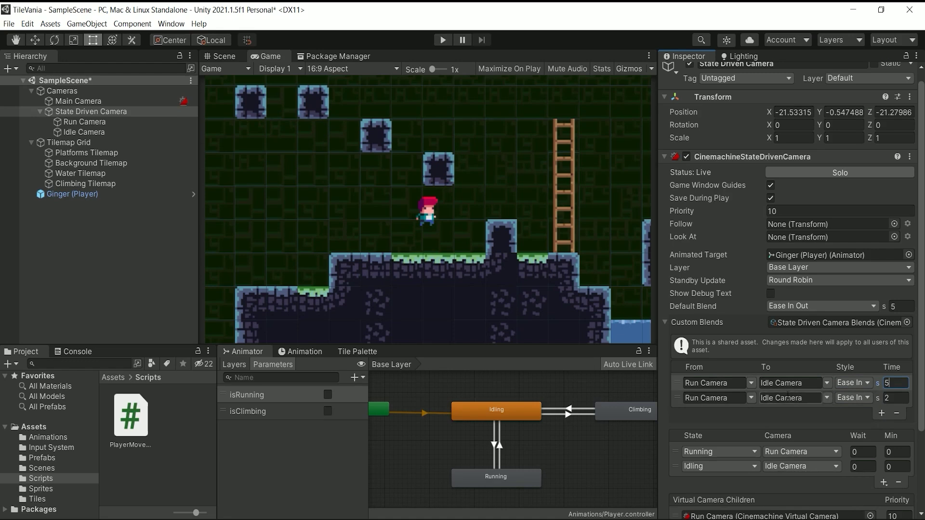
click(750, 399)
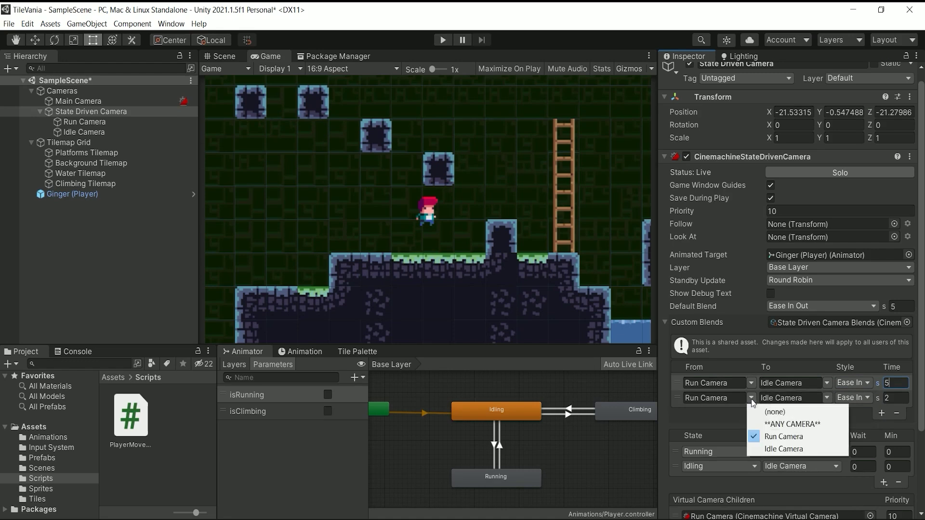
click(771, 449)
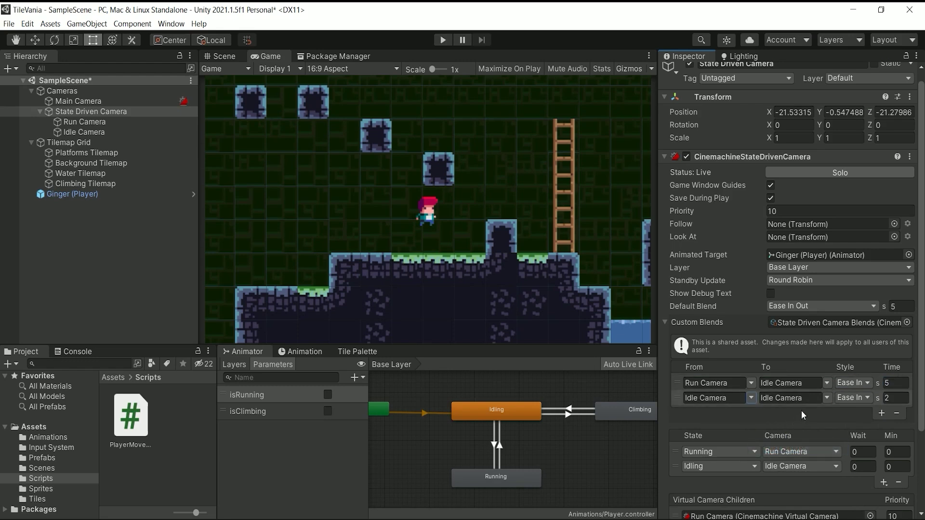
click(826, 398)
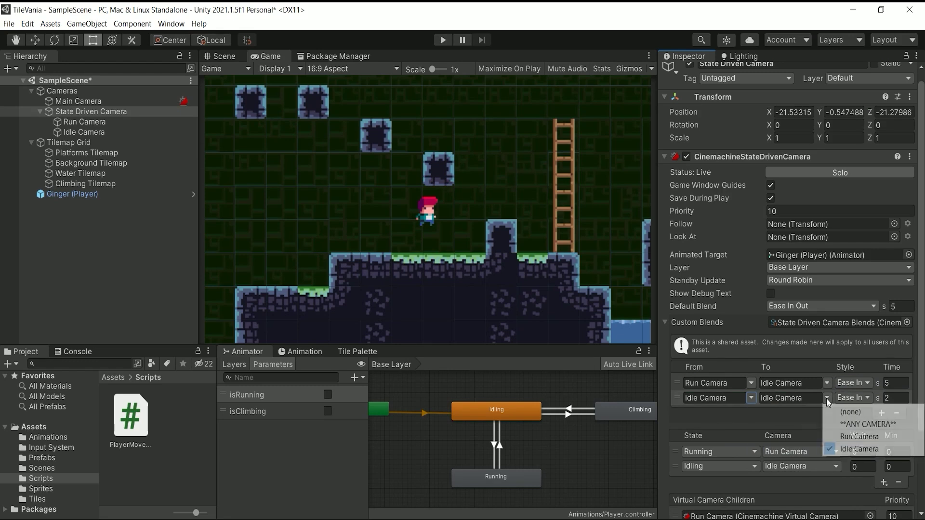
click(848, 436)
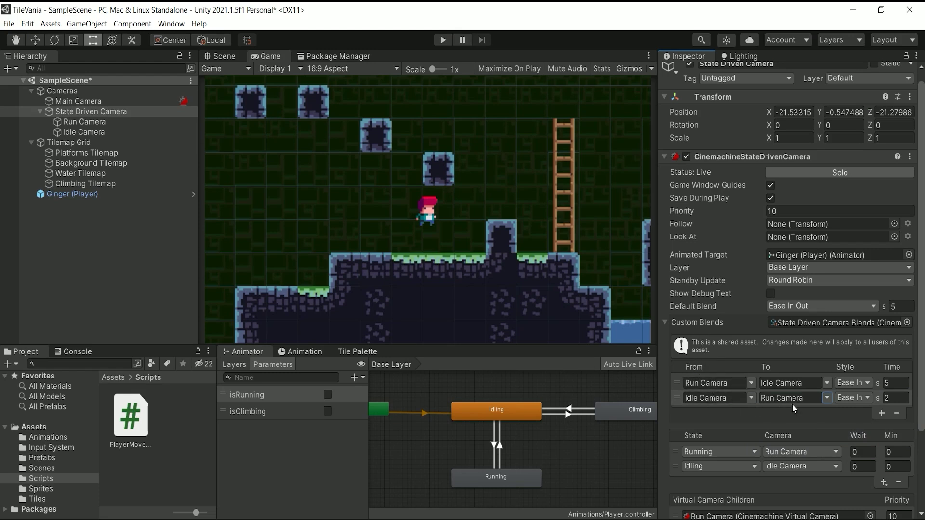
click(886, 399)
click(890, 398)
text(1)
Step: Playtest the scene by running in both directions to examine the custom camera blends, and stop playing
click(443, 40)
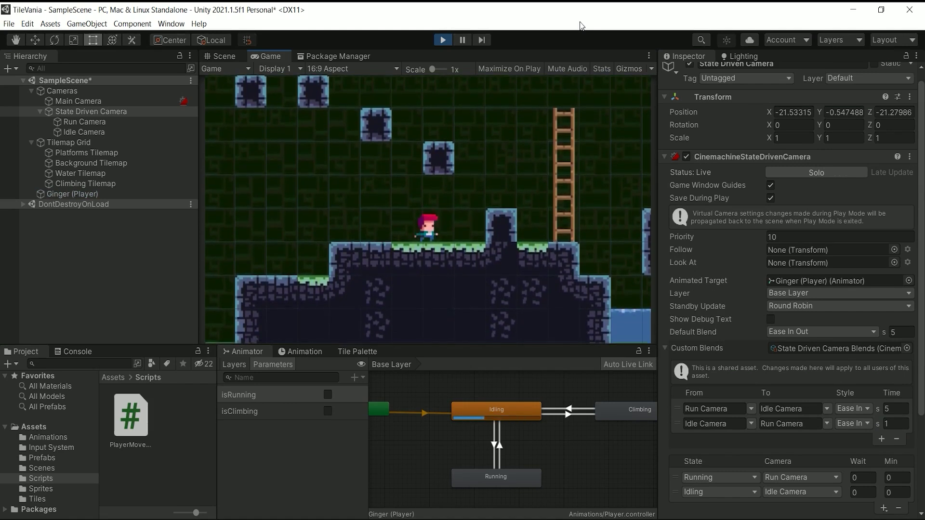
key(Right)
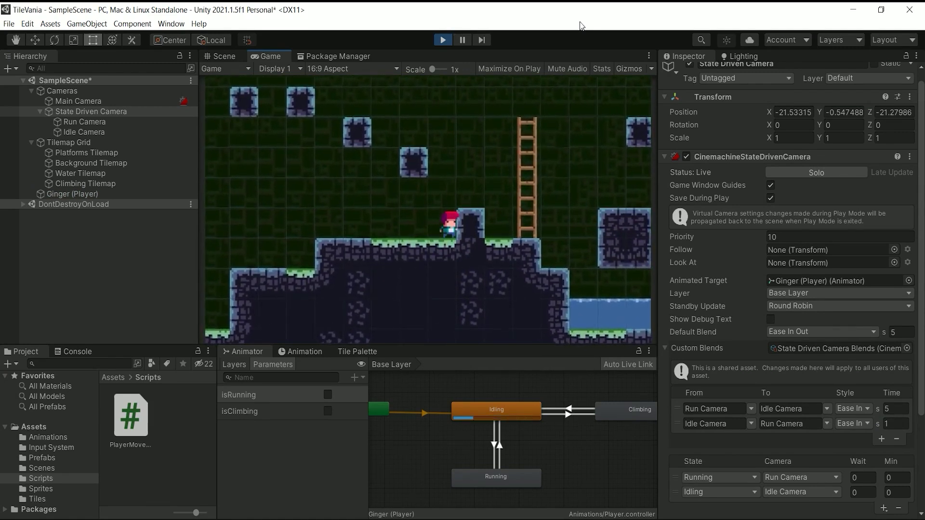
key(Left)
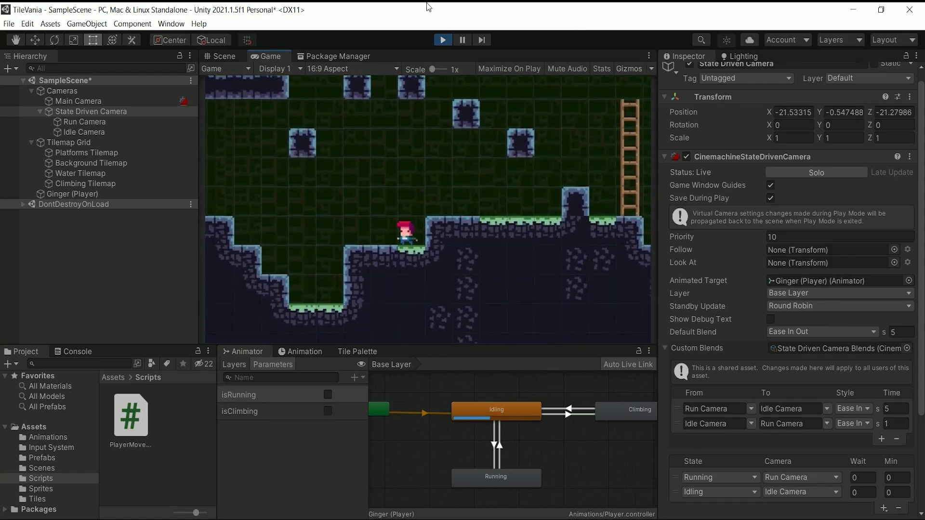
key(ctrl+p)
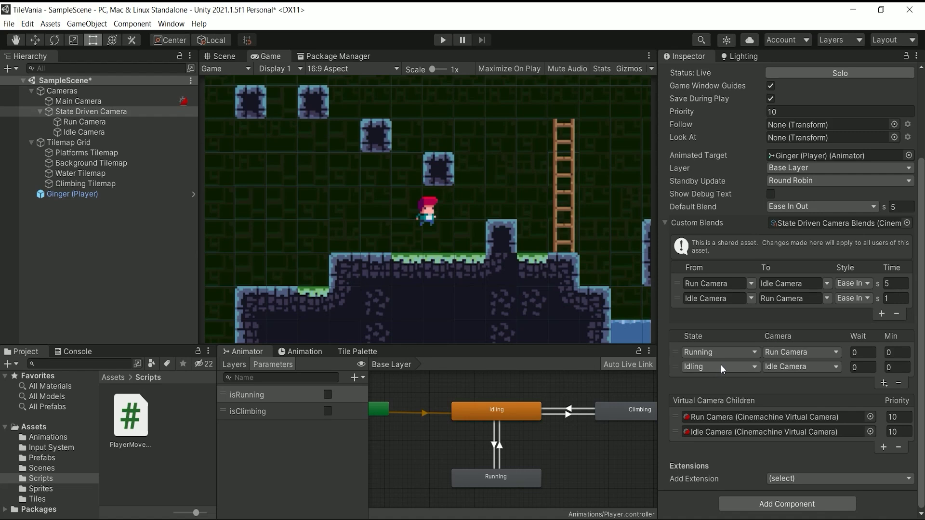
Step: Set the Idling state's Wait to 1 and playtest the delayed camera switch by running right, then stop playing
click(868, 366)
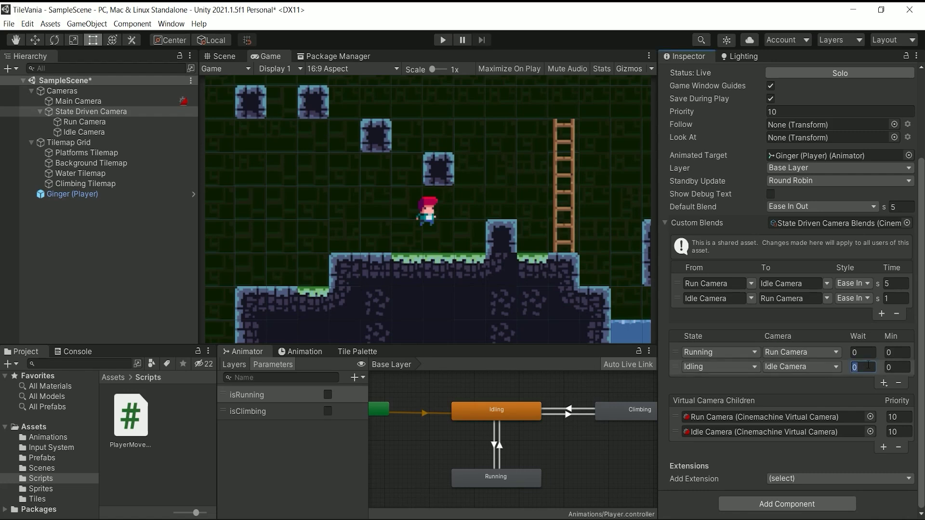
text(1)
click(444, 41)
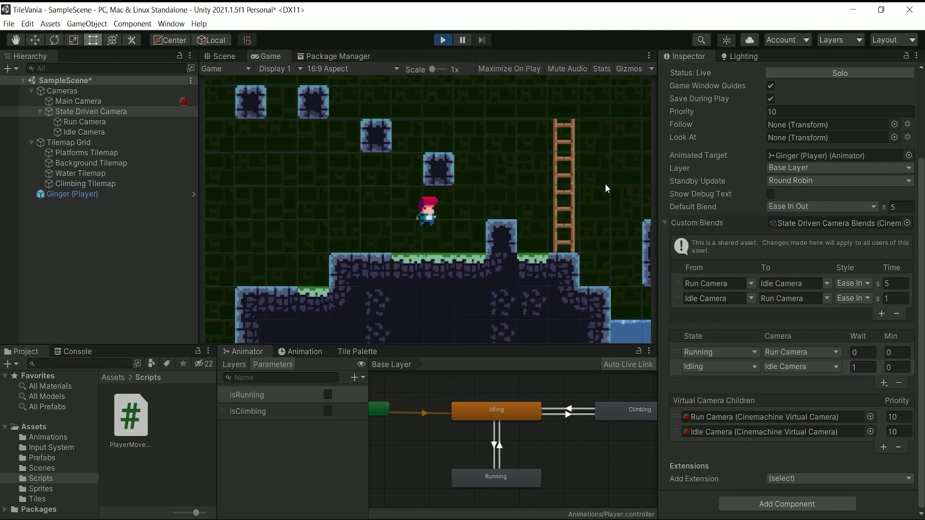
key(Right)
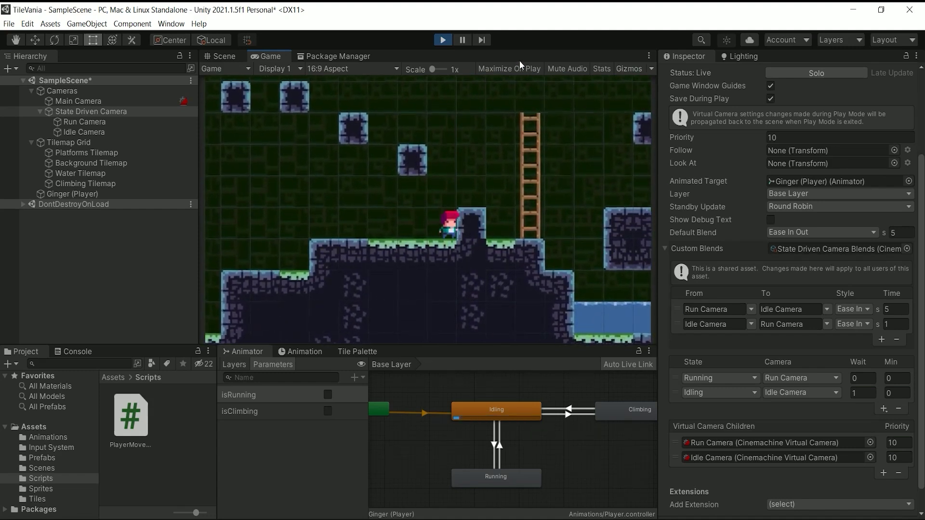
click(443, 40)
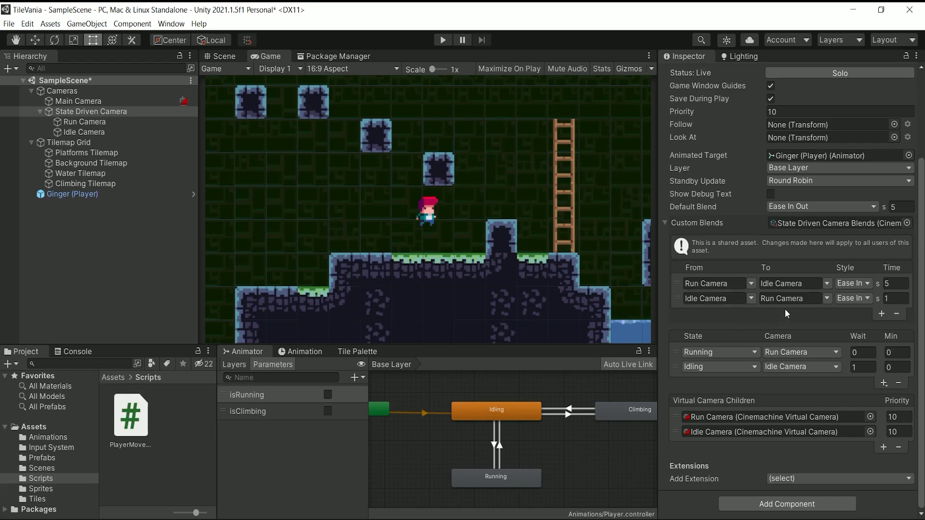
Step: Add a third custom blend, setting its From camera to **ANY CAMERA** and its To camera to (none)
click(881, 313)
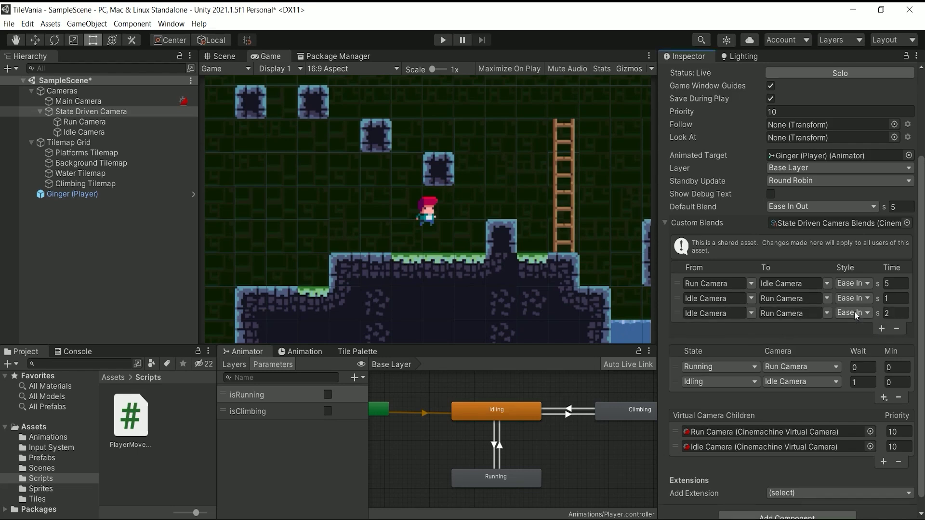
click(750, 313)
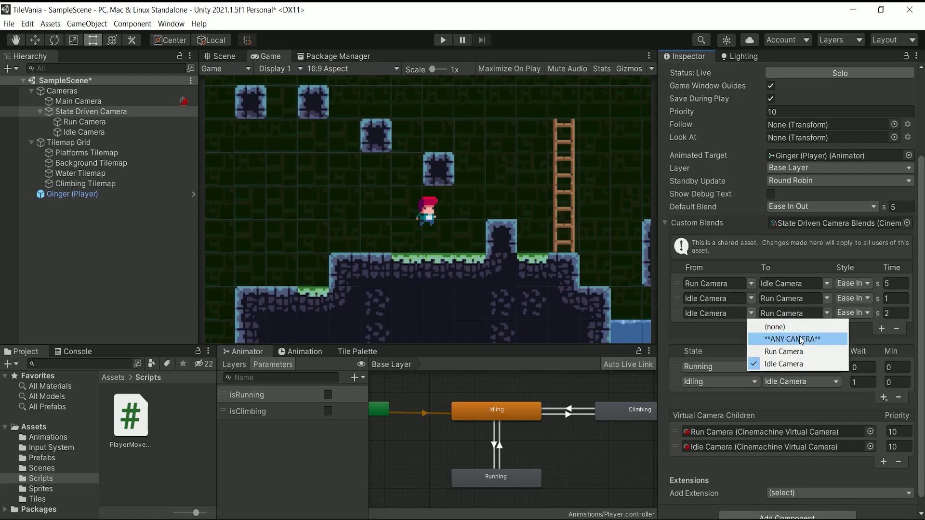
click(814, 313)
click(813, 313)
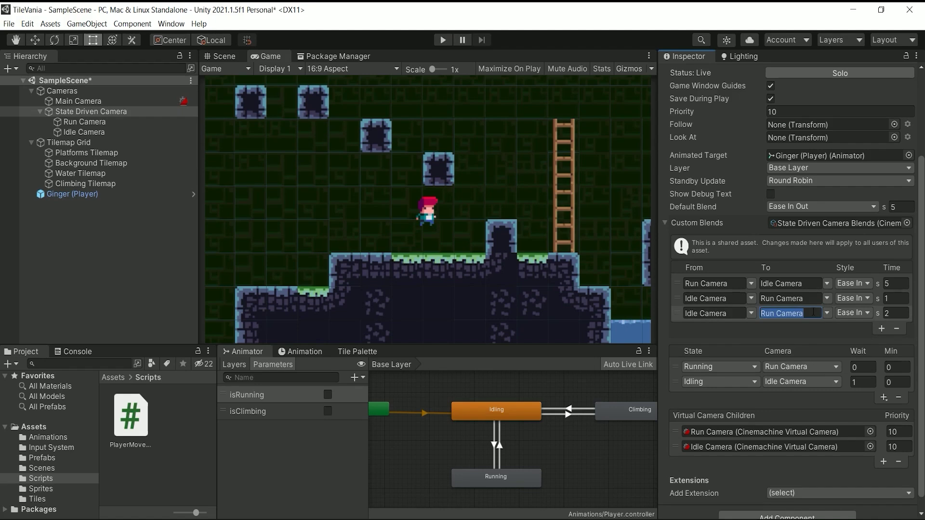
click(750, 313)
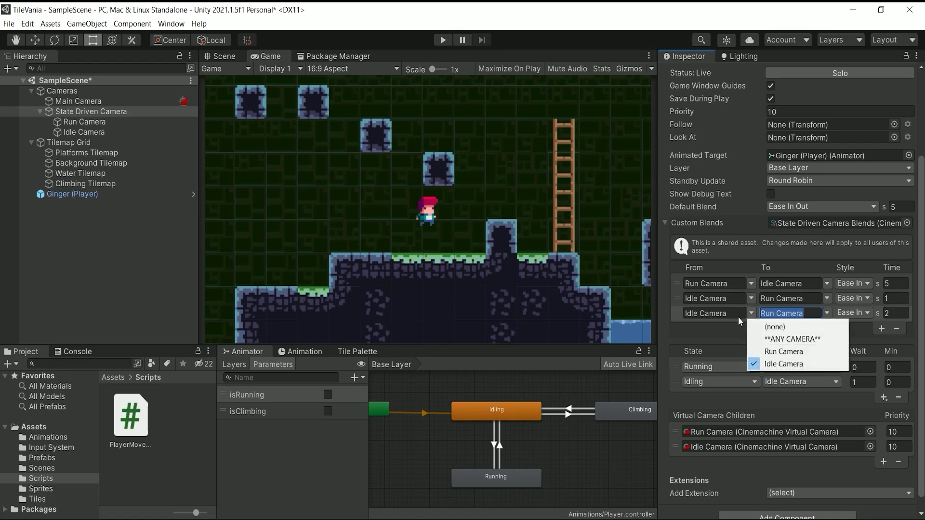
click(764, 339)
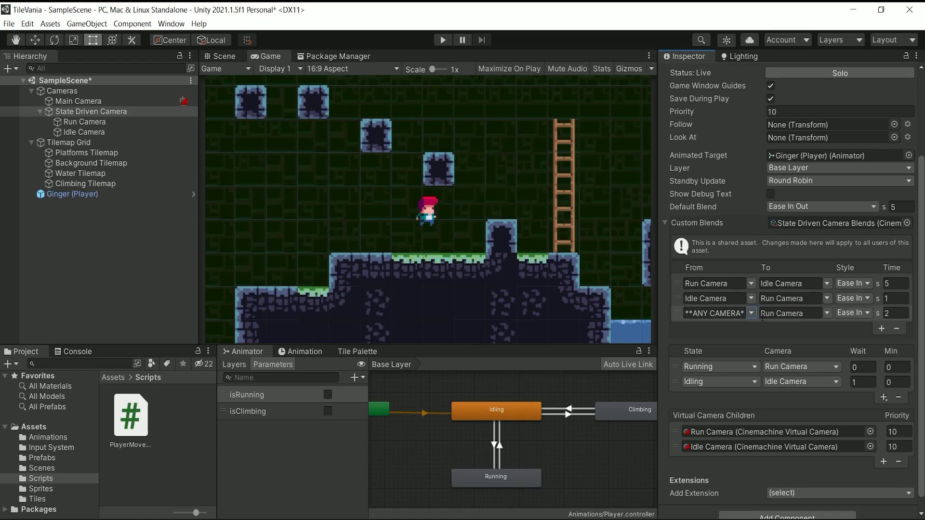
click(824, 314)
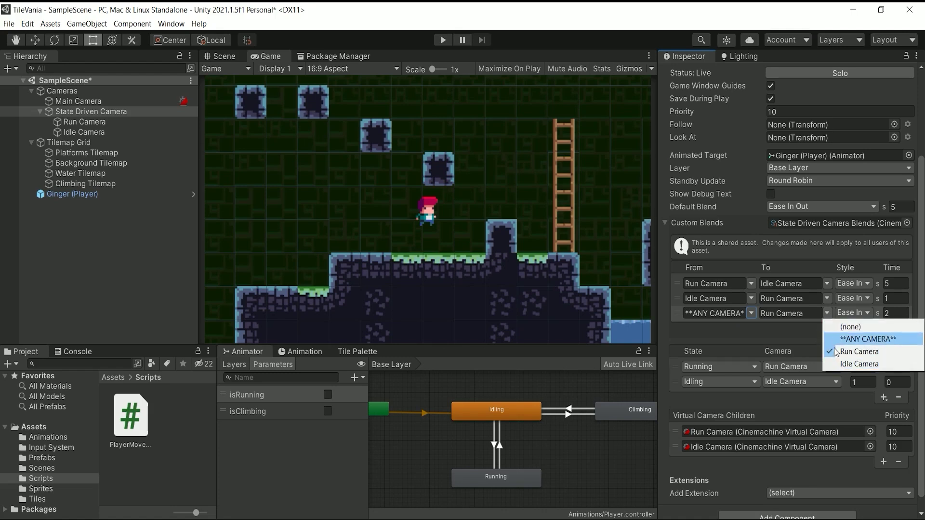
click(840, 327)
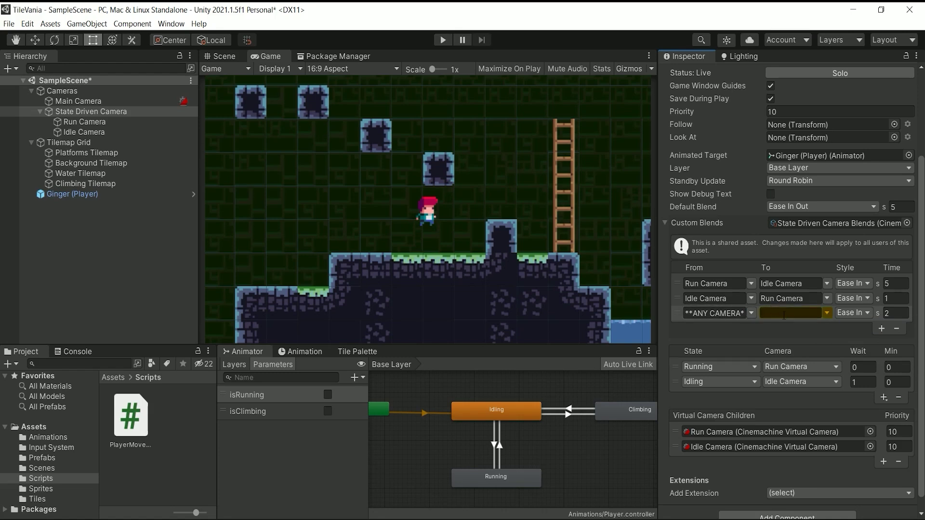
click(678, 312)
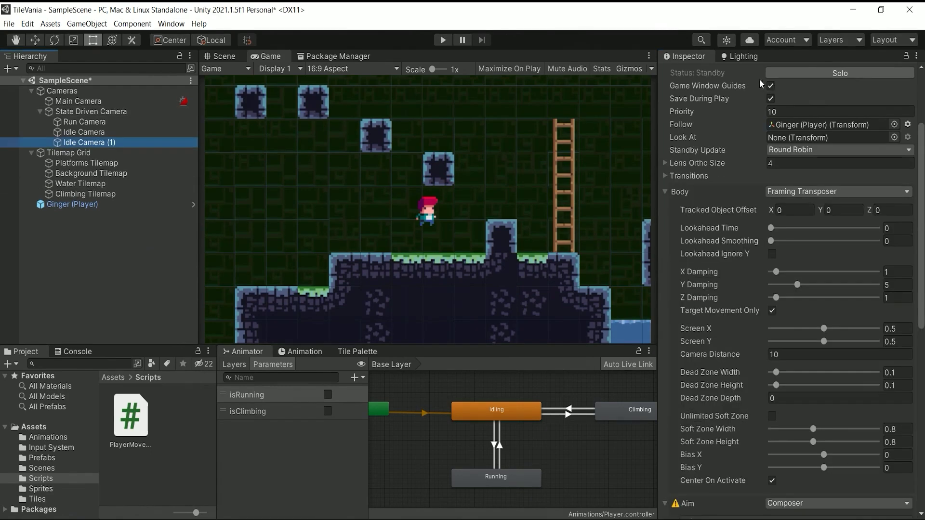
Step: Rename the duplicated Idle Camera under the State Driven Camera to Ladder Camera
scroll(804, 126, up, 4)
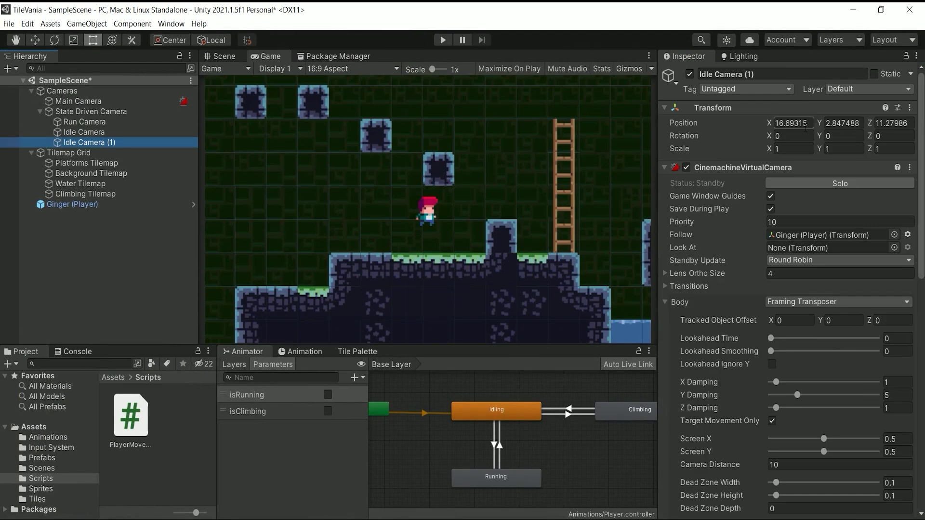
click(777, 72)
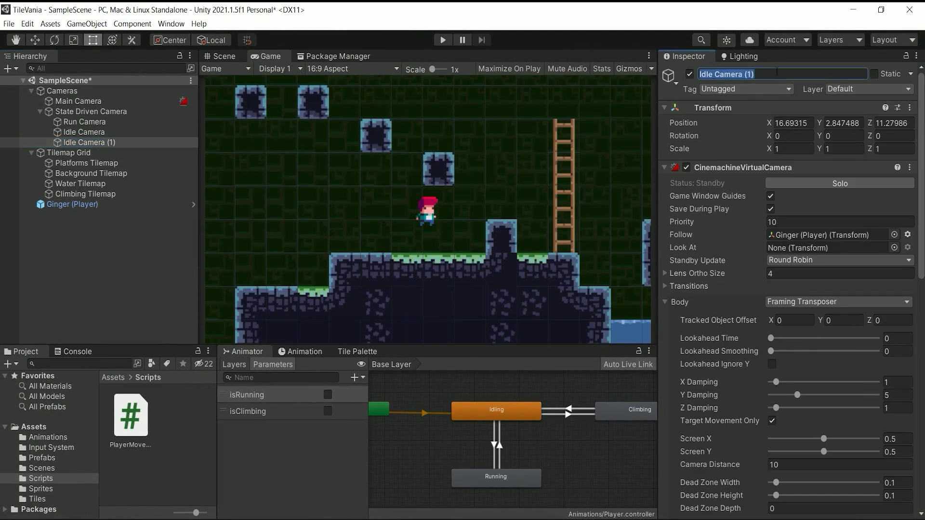
text(L)
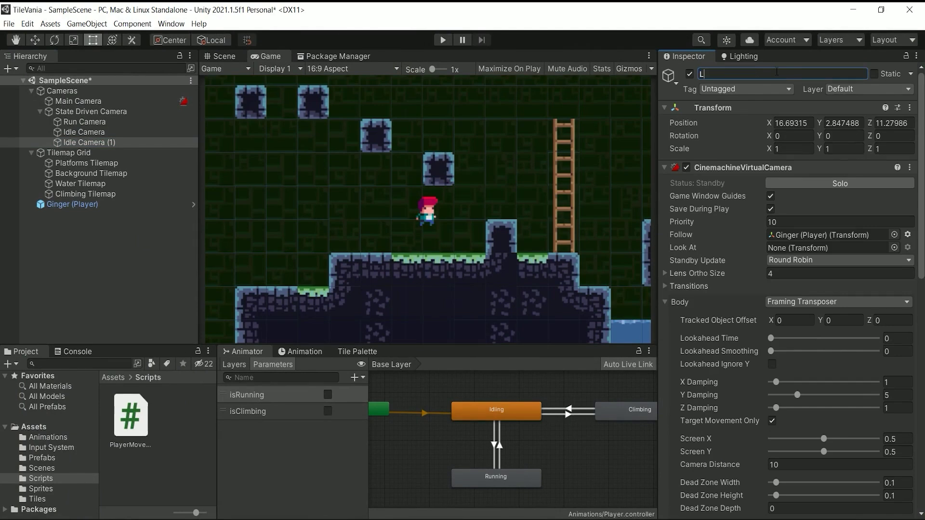
text(adder Camera)
key(Return)
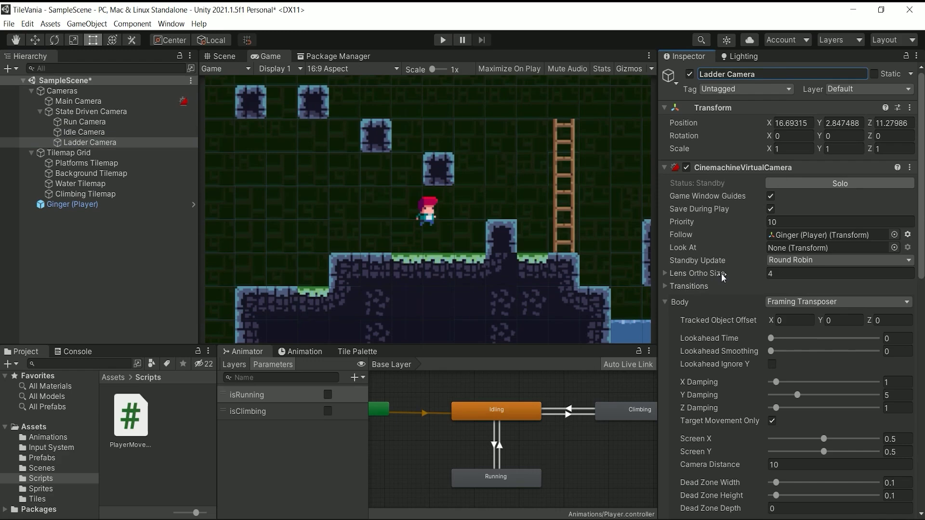
Step: Check the area around the ladder in the Scene view and set the Ladder Camera's Lens Ortho Size to 8
click(769, 273)
click(789, 273)
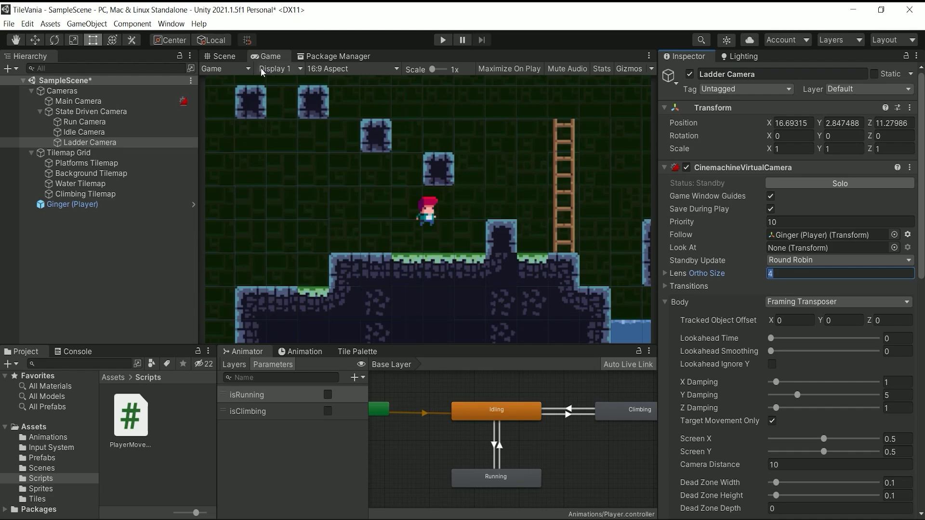
click(224, 56)
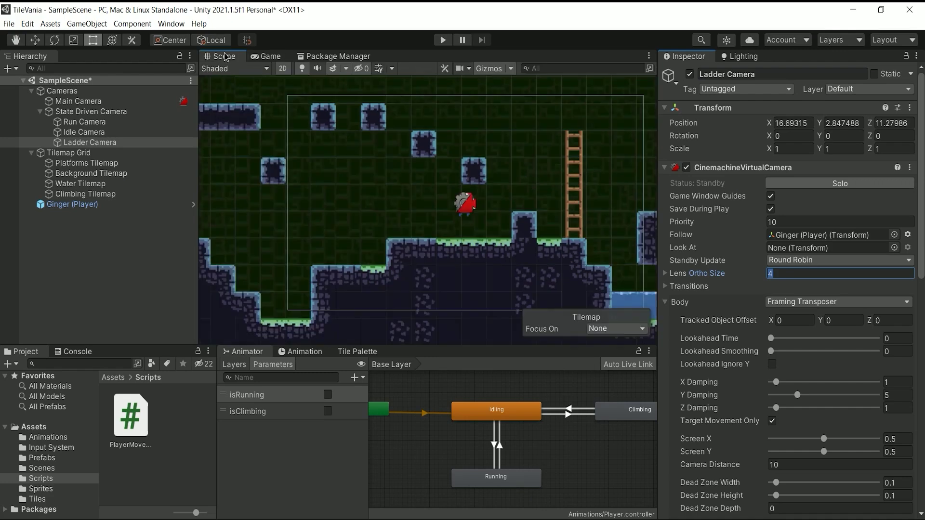
scroll(466, 186, down, 2)
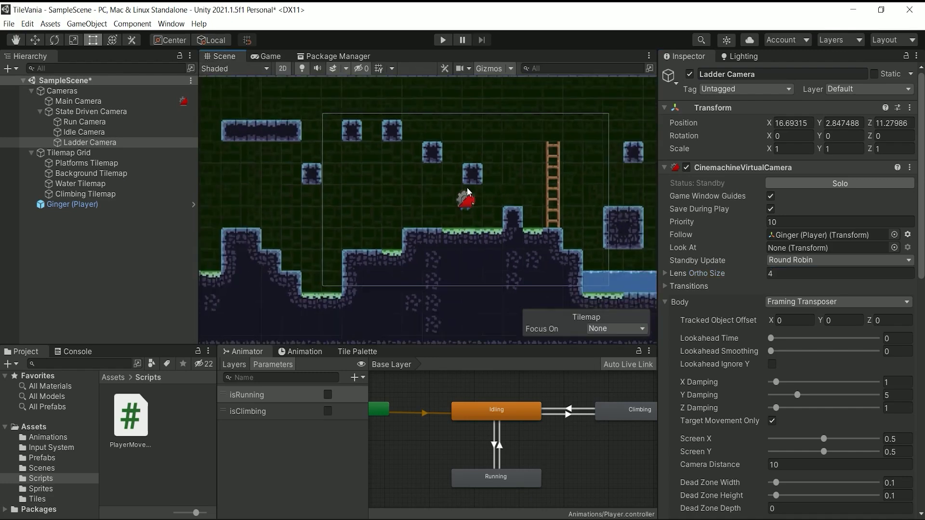
scroll(467, 186, down, 2)
scroll(467, 187, down, 1)
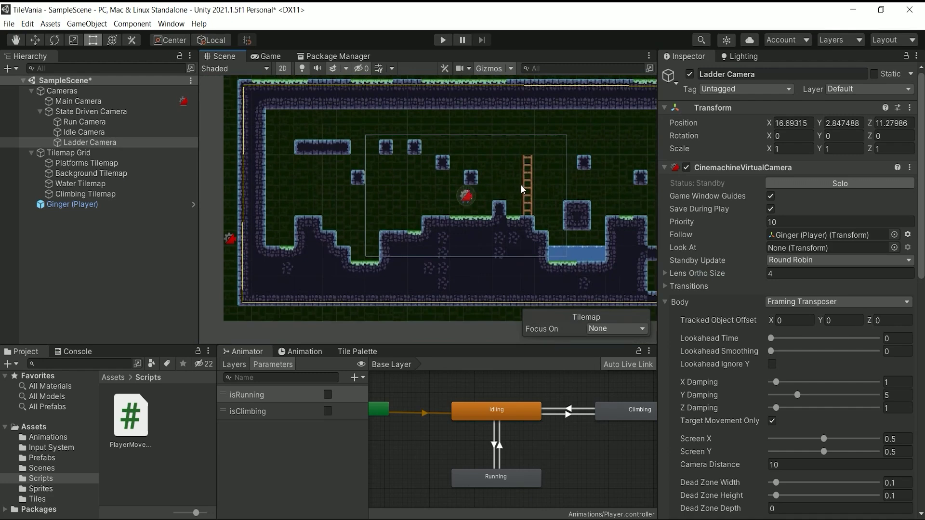
middle_drag(521, 186, 467, 174)
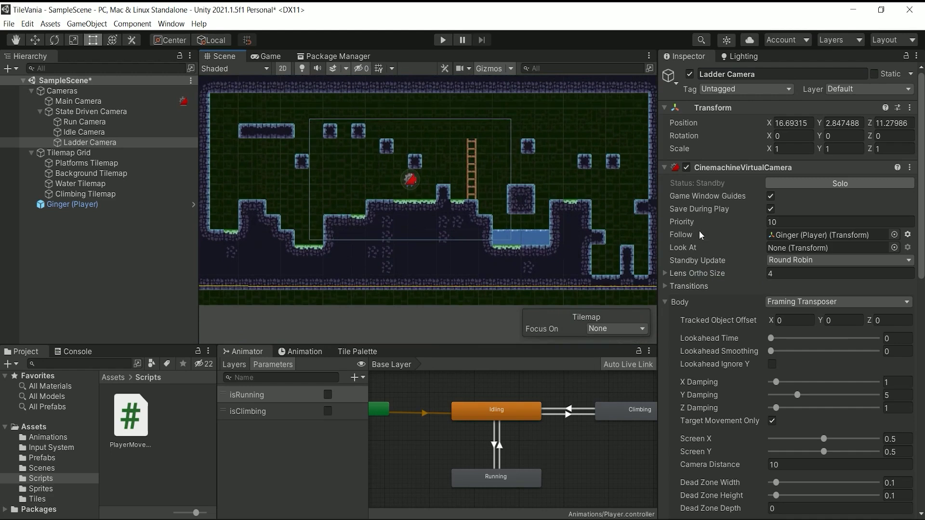
click(772, 274)
click(785, 275)
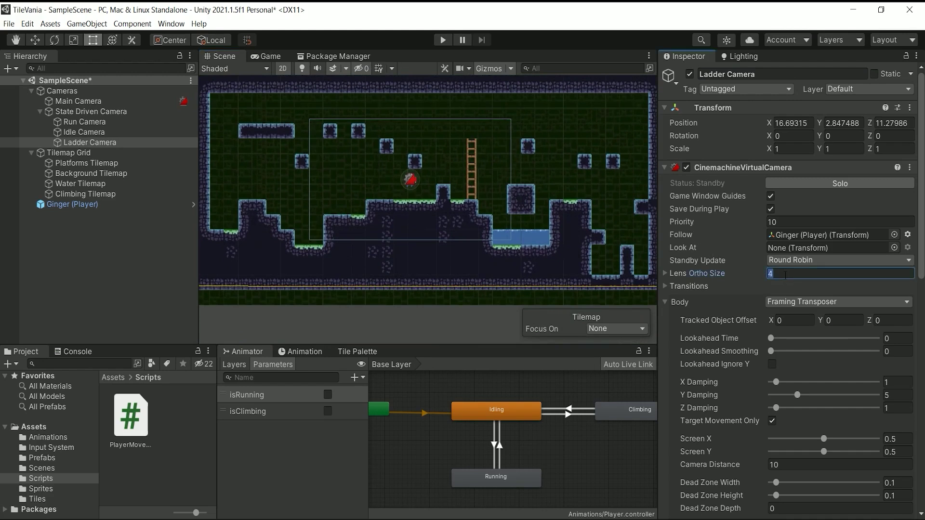
text(8)
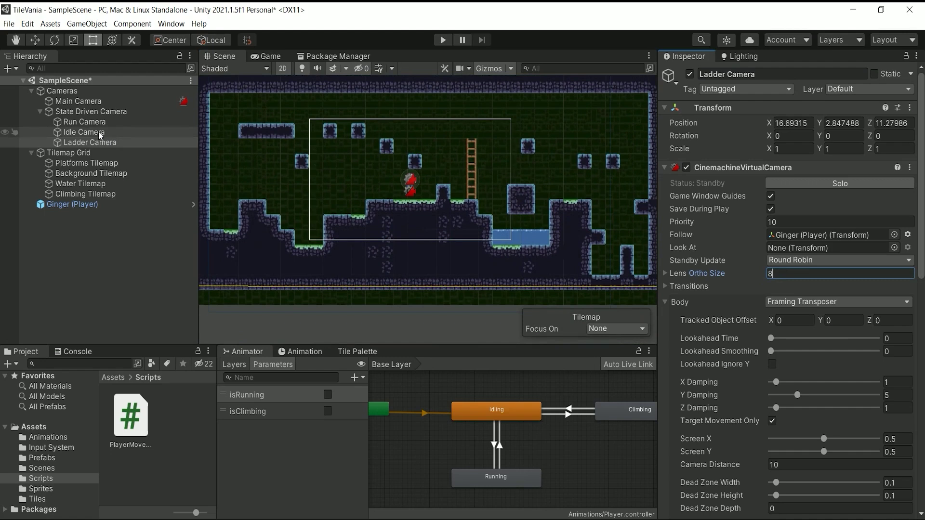
Step: Compare the Run and Idle cameras' lens sizes and set the Ladder Camera's Lens Ortho Size to 7
click(88, 122)
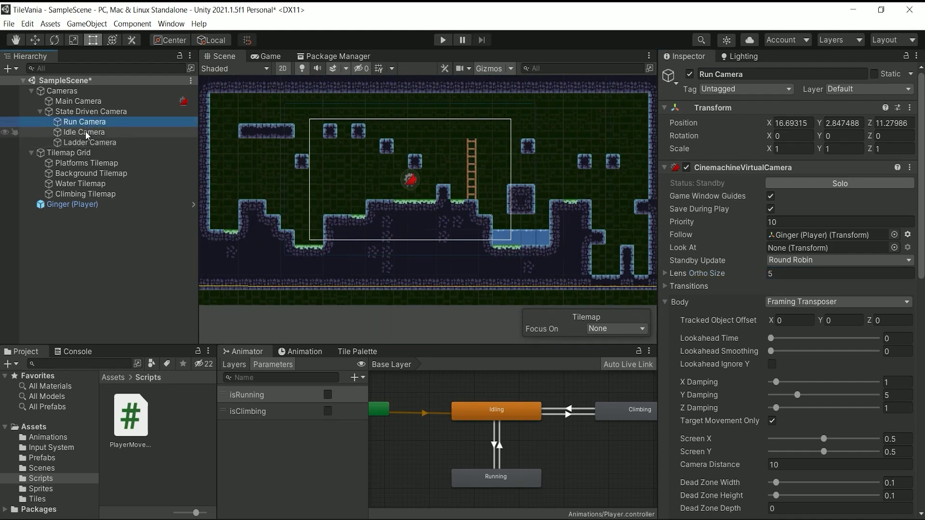
click(85, 134)
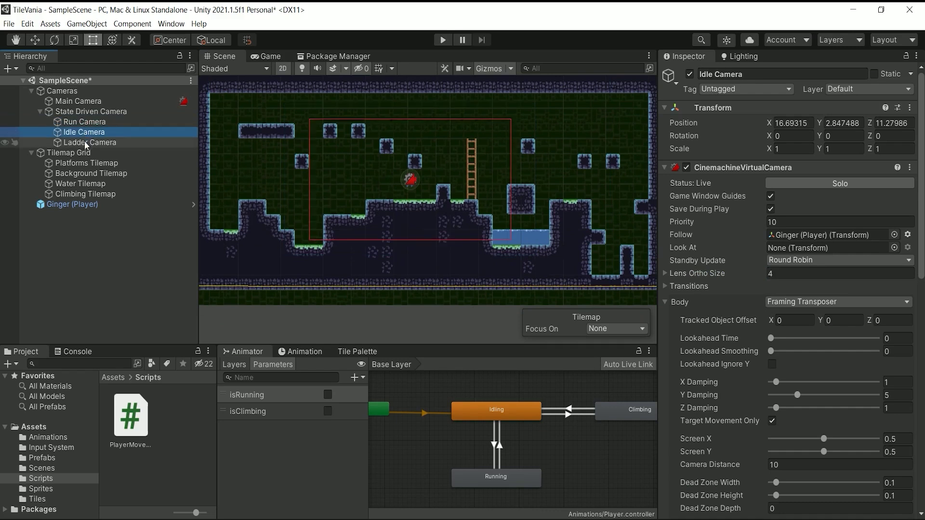
click(85, 141)
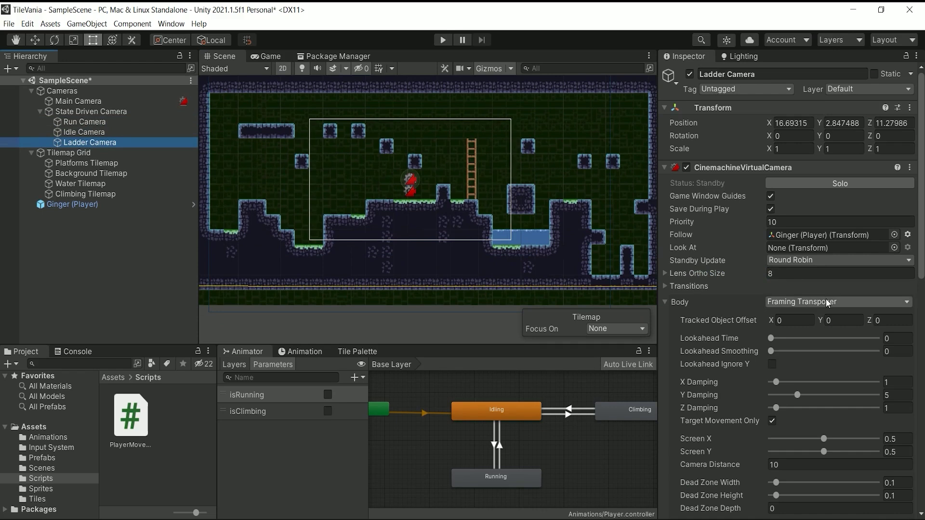
click(791, 273)
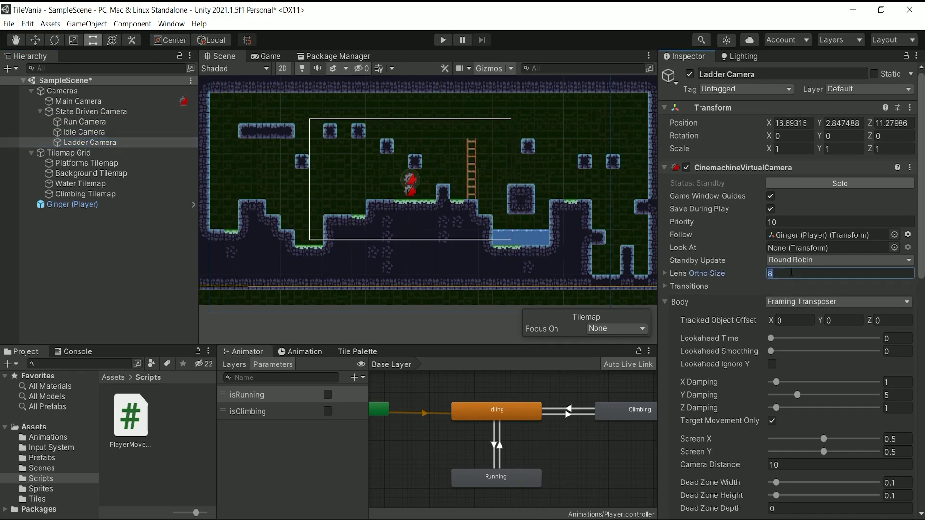
text(7)
scroll(736, 342, down, 4)
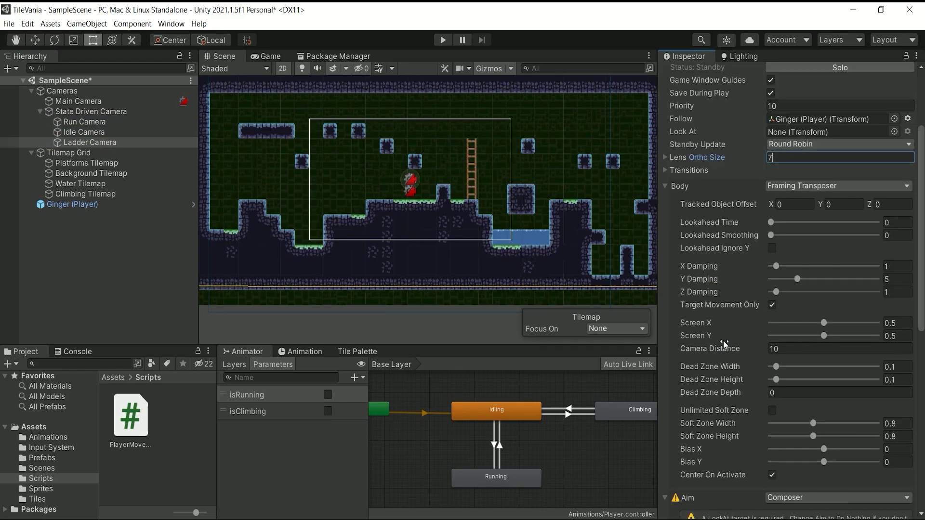
click(727, 286)
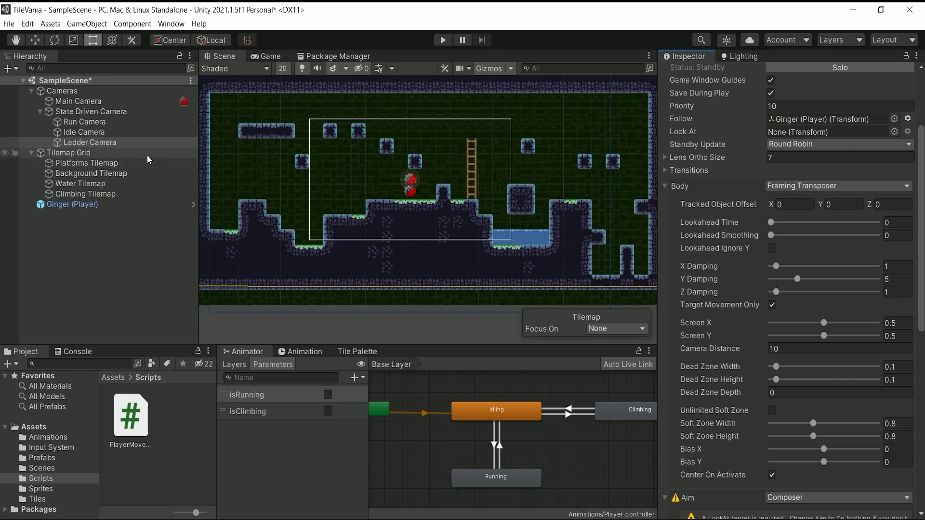
Step: Add a new state entry to the State Driven Camera that assigns the Ladder Camera to the Climbing state
click(96, 114)
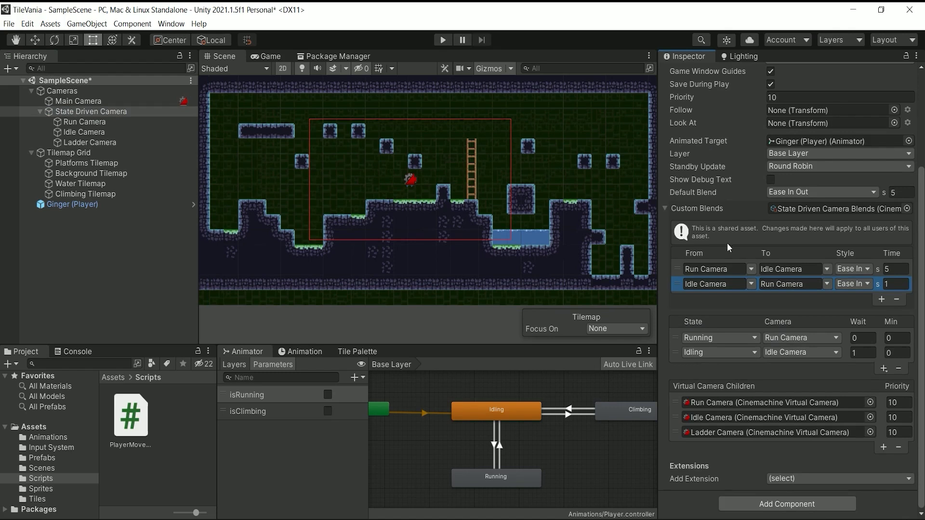
click(883, 368)
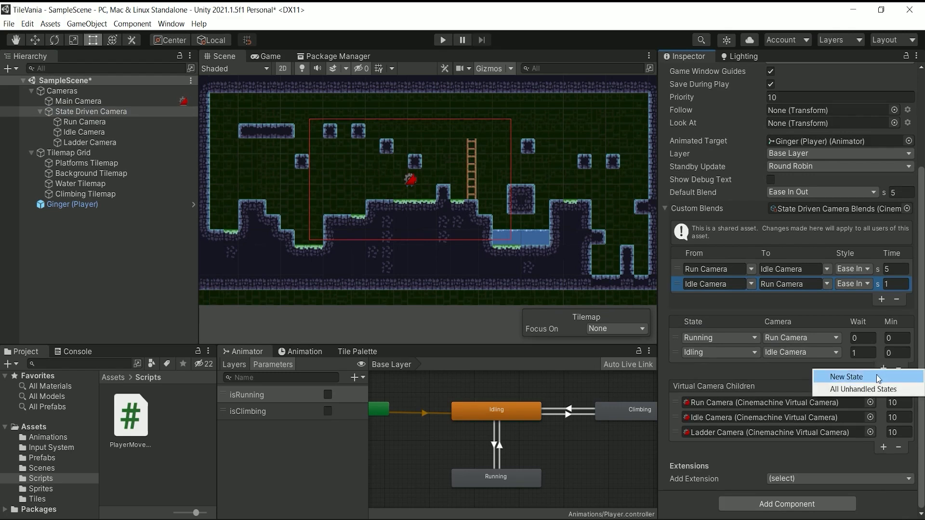
click(877, 375)
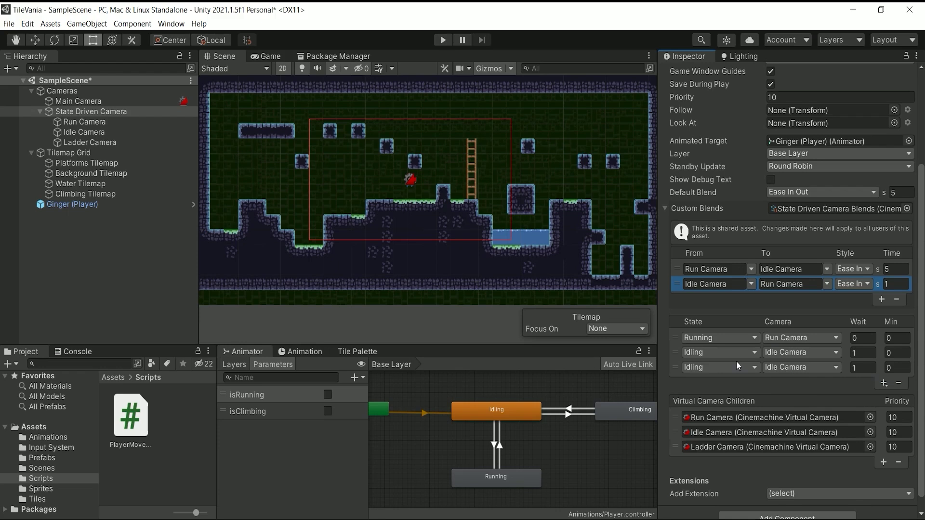
click(728, 367)
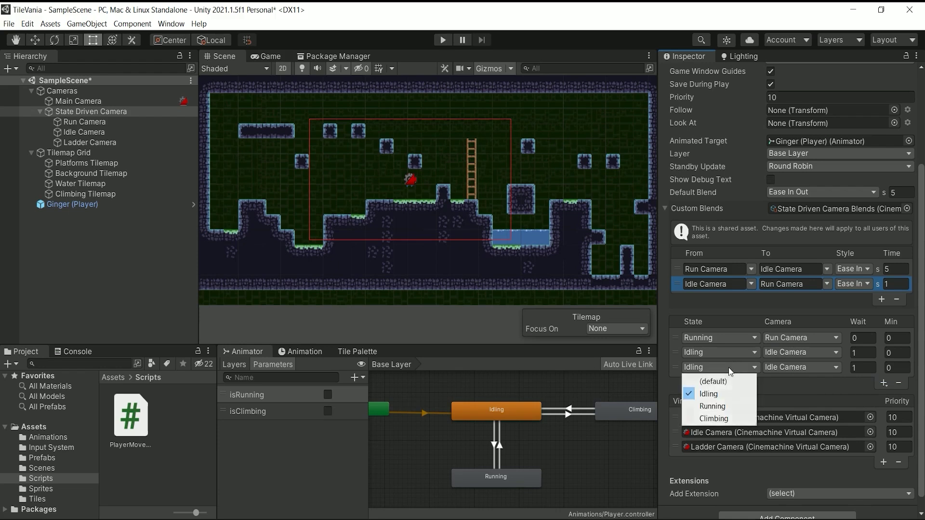
click(720, 419)
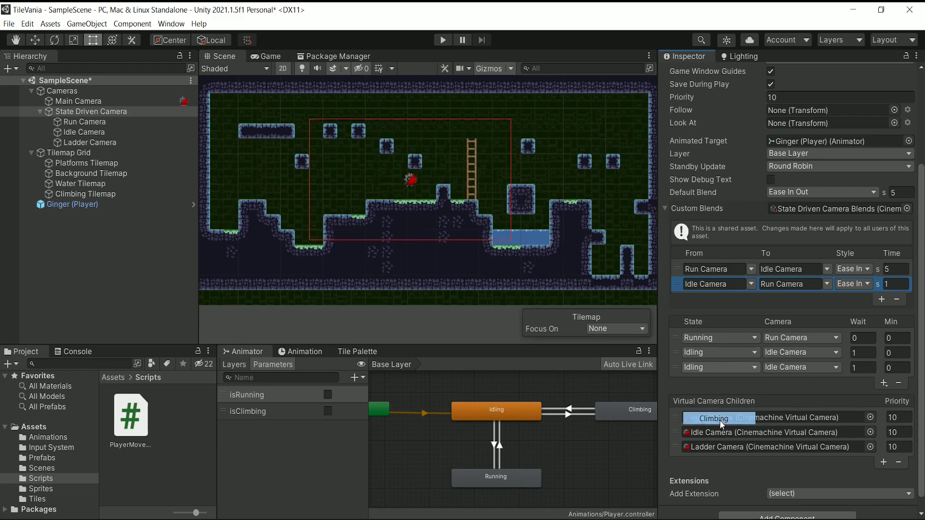
click(813, 368)
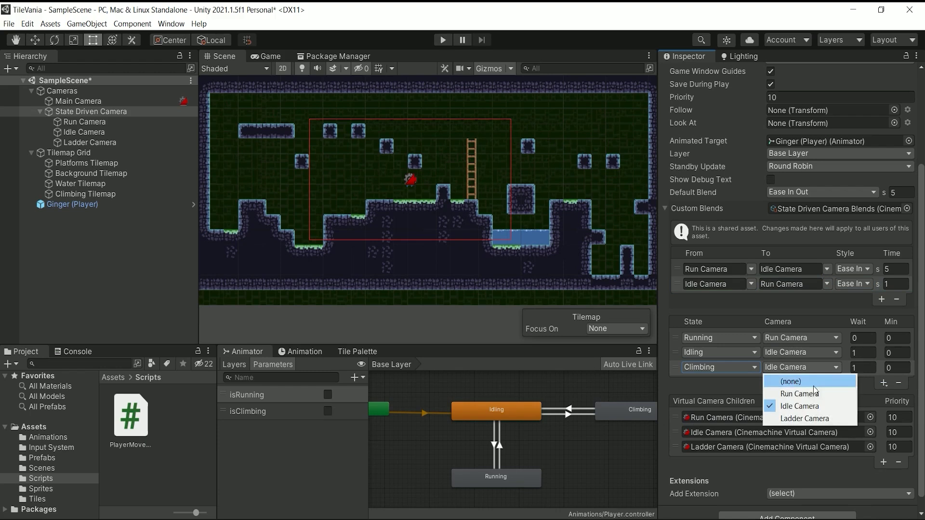
click(803, 418)
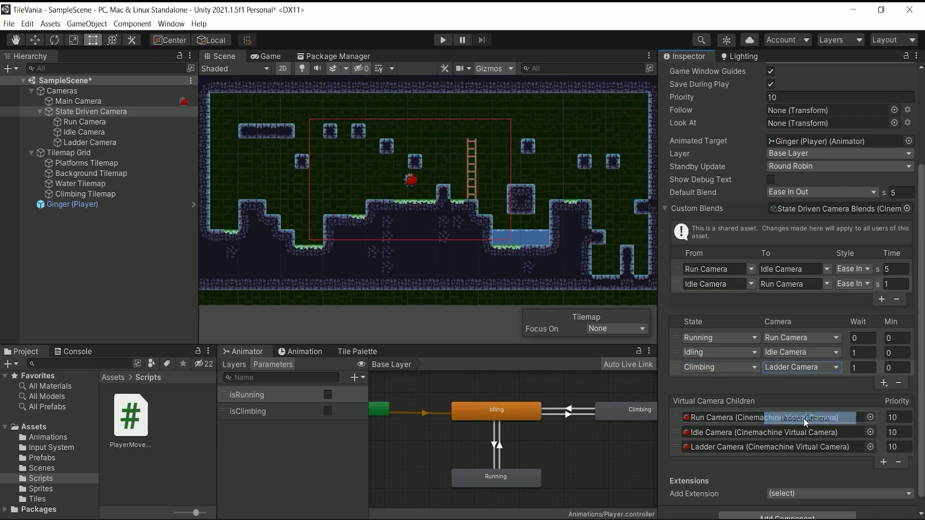
click(860, 369)
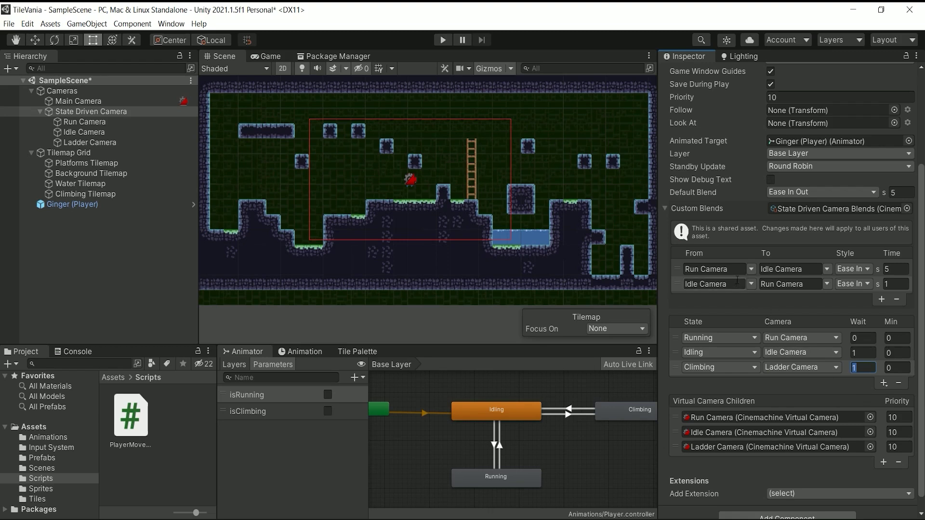
Step: Add a third custom blend from **ANY CAMERA** to Ladder Camera with a time of 0.5 seconds
click(883, 298)
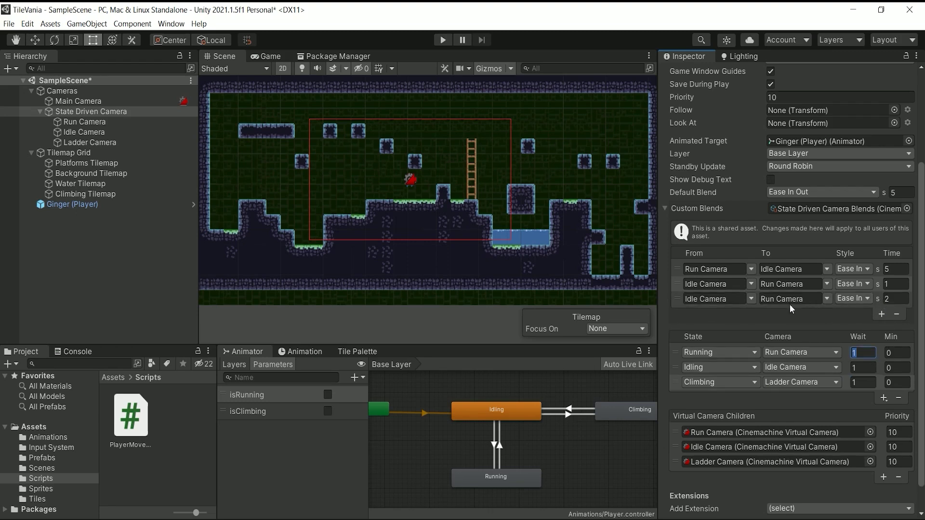
click(717, 296)
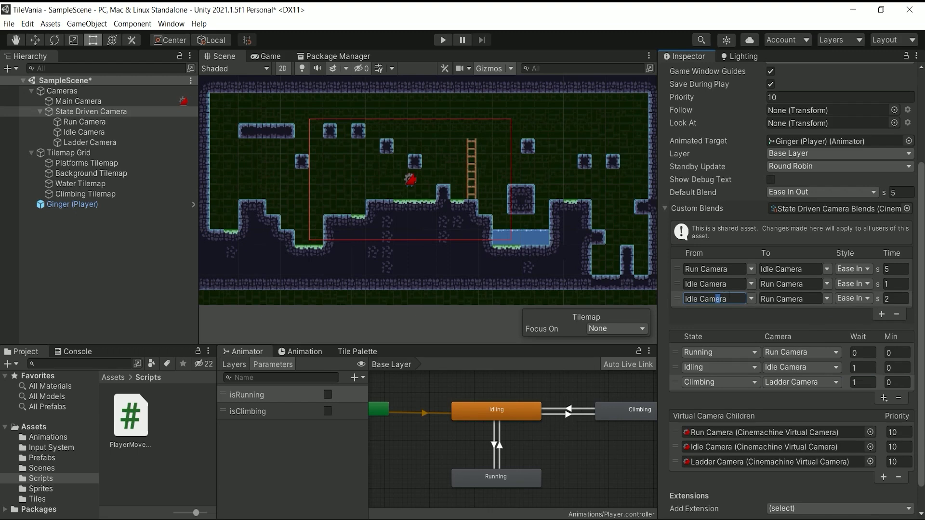
click(753, 300)
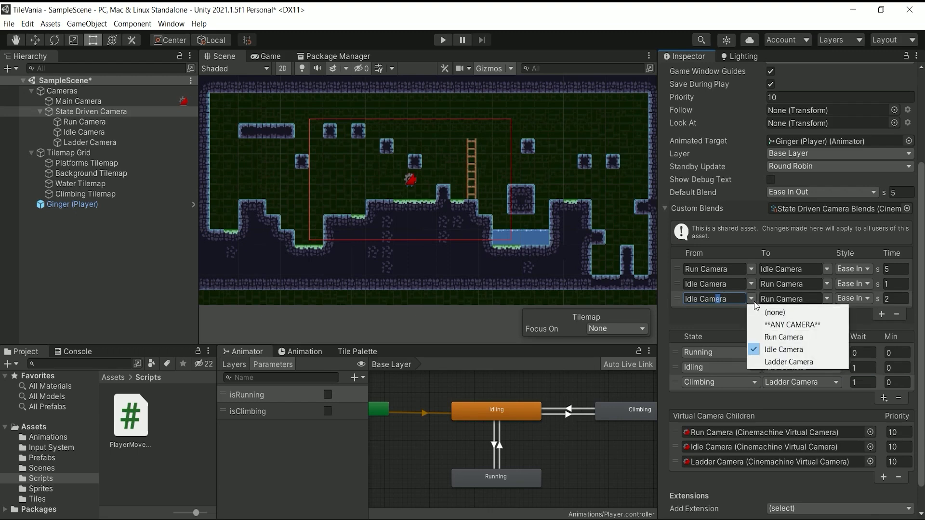
click(767, 326)
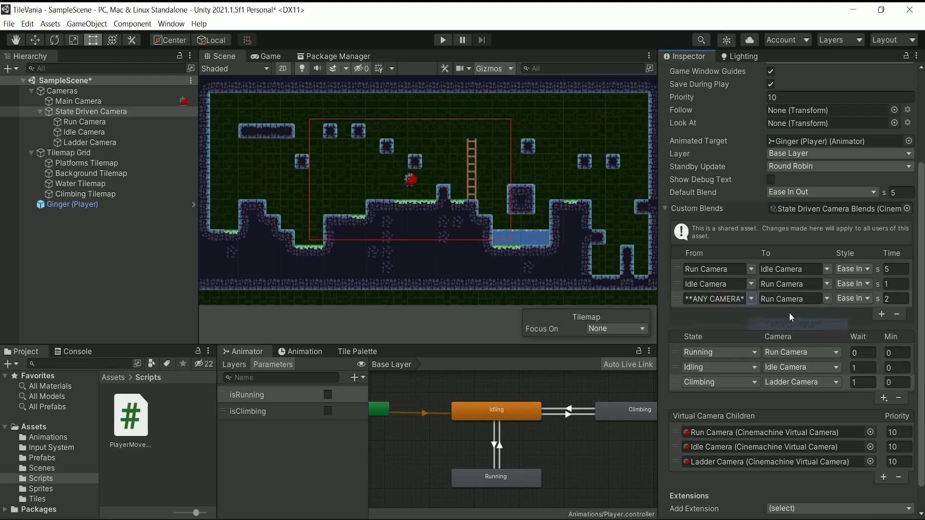
click(824, 299)
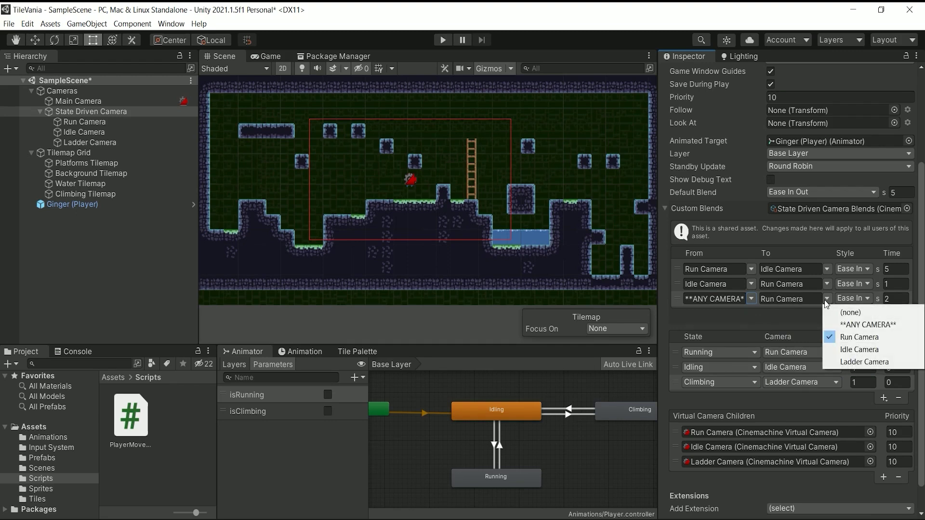
click(854, 361)
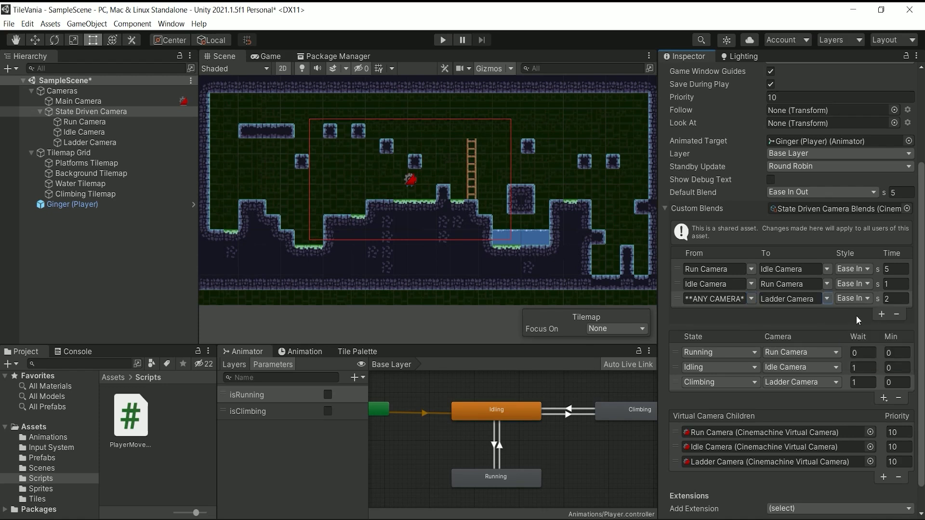
click(892, 304)
text(.5)
Step: Add a fourth custom blend from Ladder Camera to **ANY CAMERA** with a time of 1 second
click(881, 315)
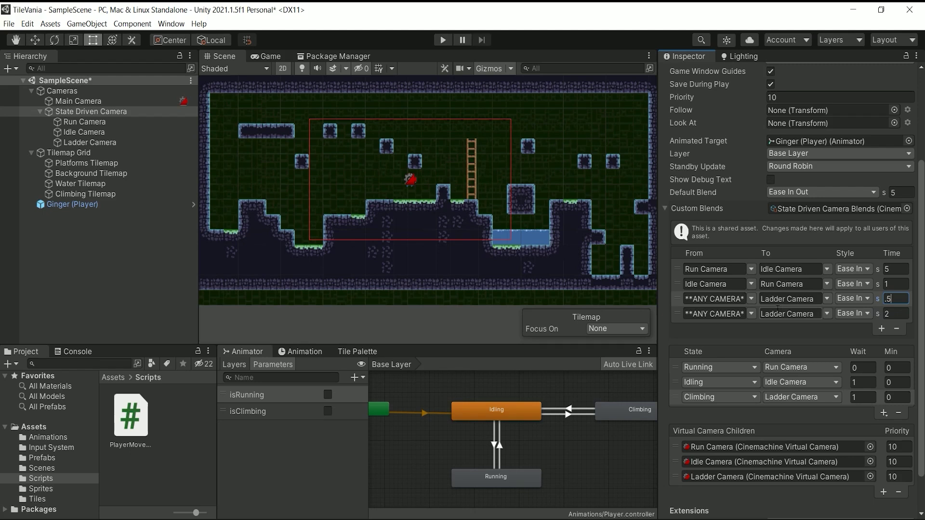
click(750, 313)
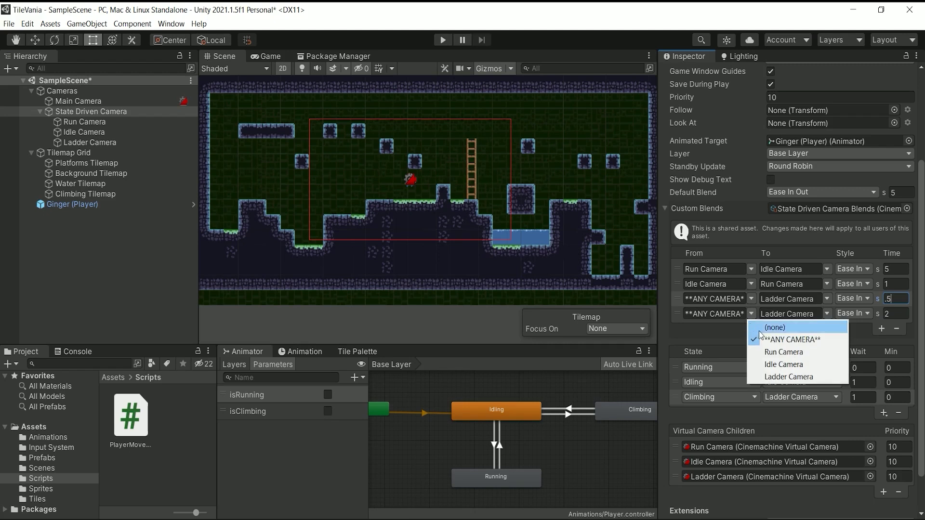
click(774, 379)
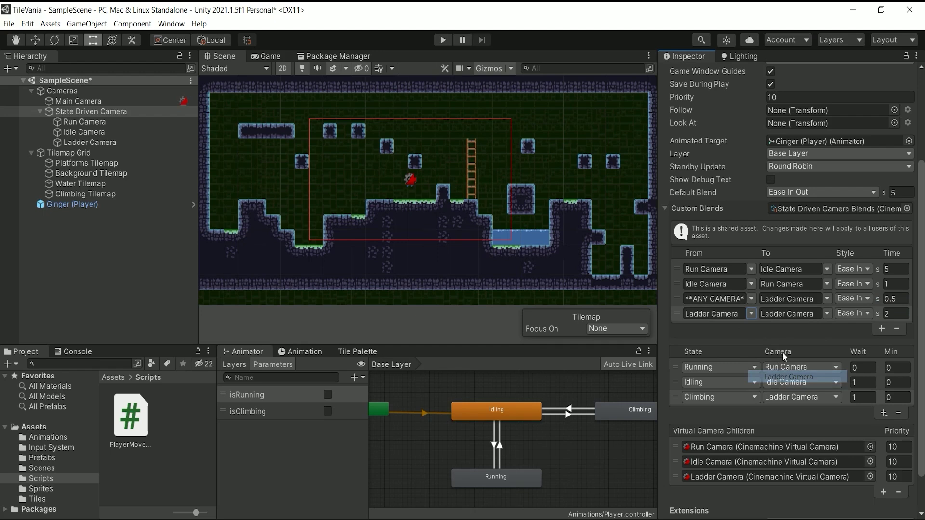
click(828, 314)
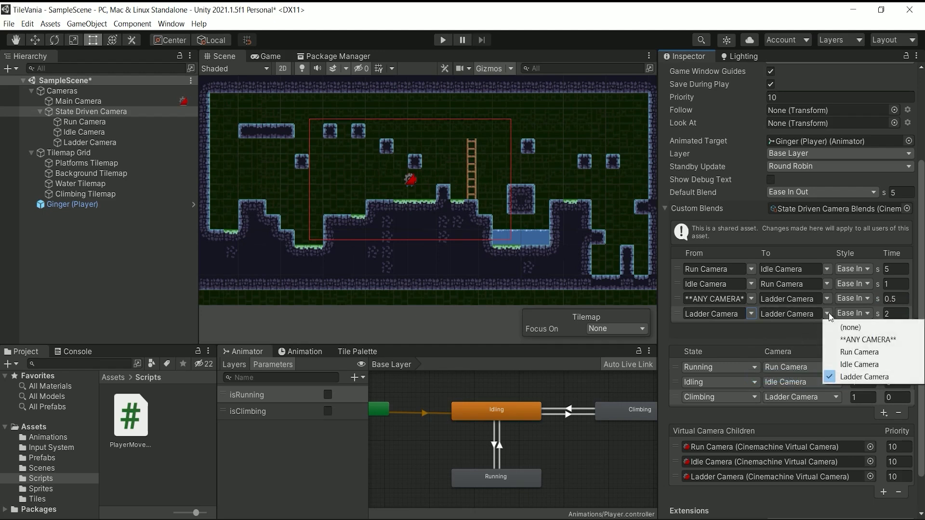
click(842, 340)
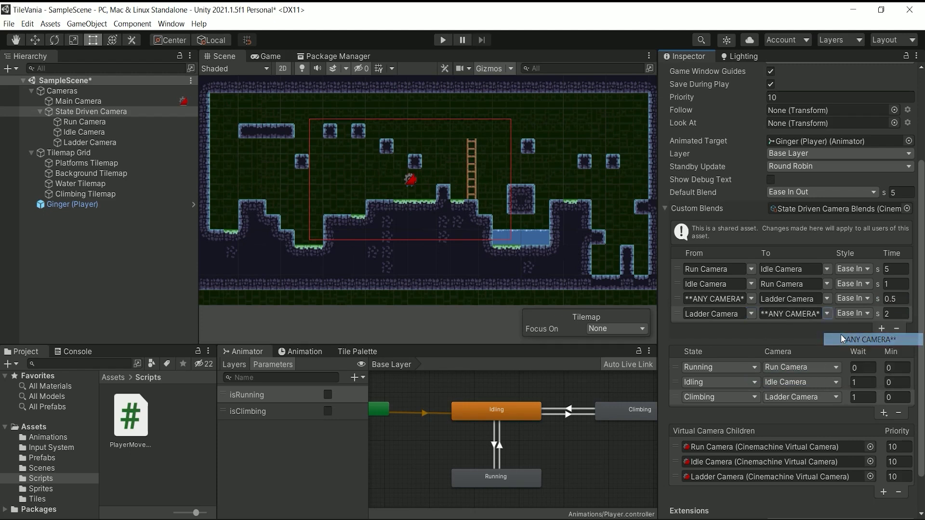
click(897, 313)
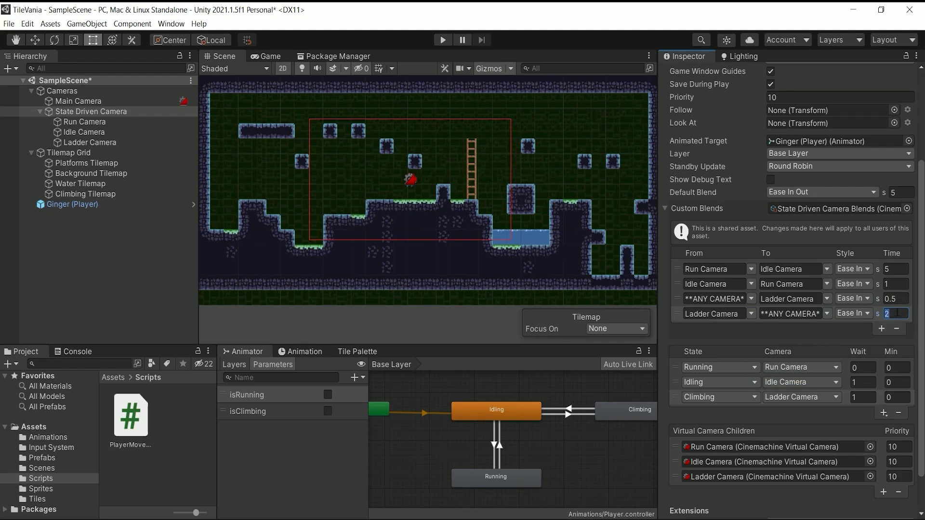
text(1)
Step: Play the scene and run the player back and forth to test switching between the Run and Idle cameras
click(440, 44)
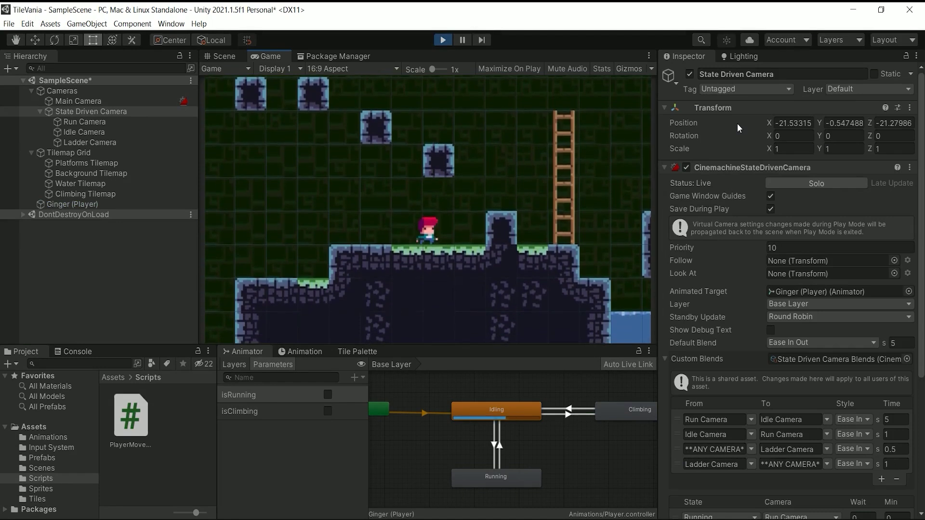
key(Left)
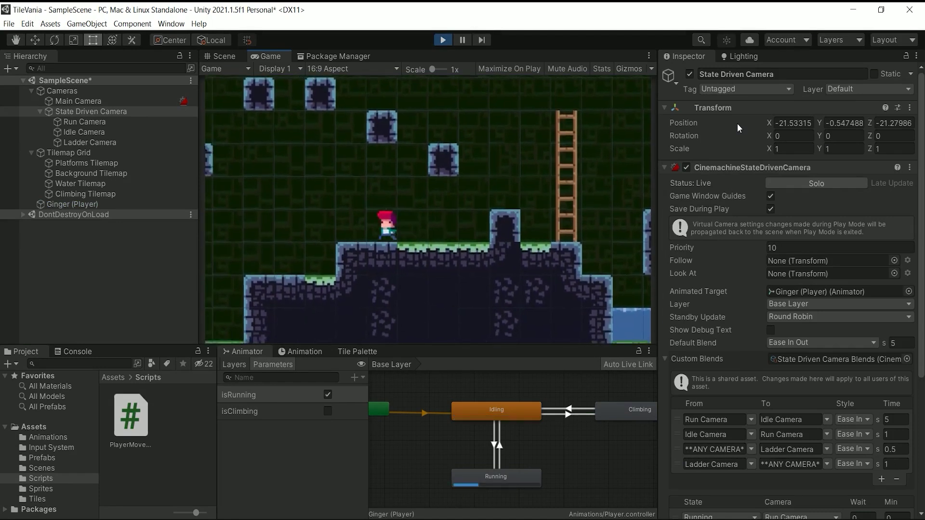
key(Right)
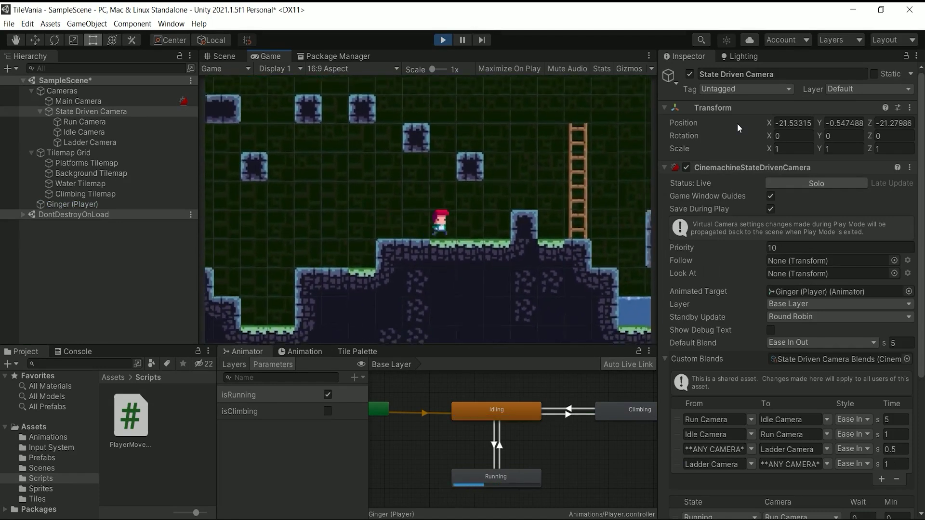
key(Left)
key(Right)
key(Right)
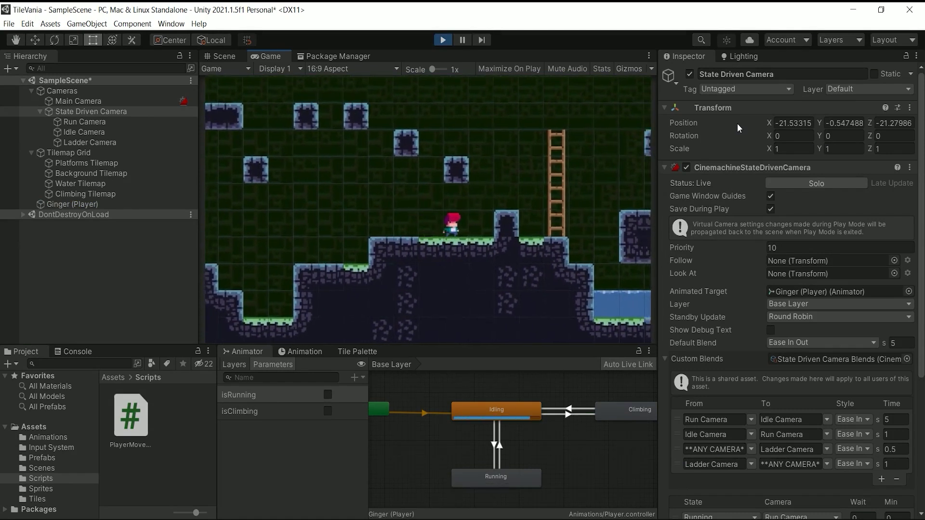
Step: Test the Ladder Camera by running the player to the ladder and moving along it, and stop the game
key(Right)
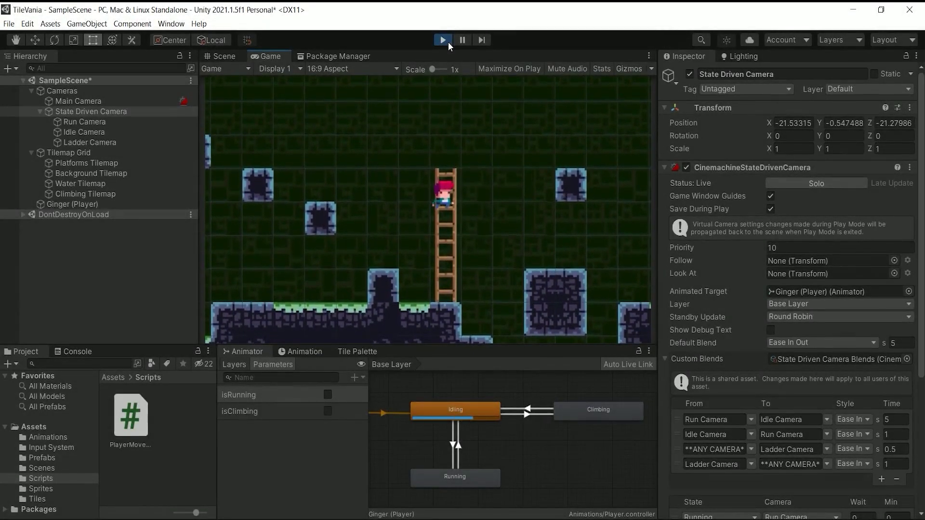
key(Down)
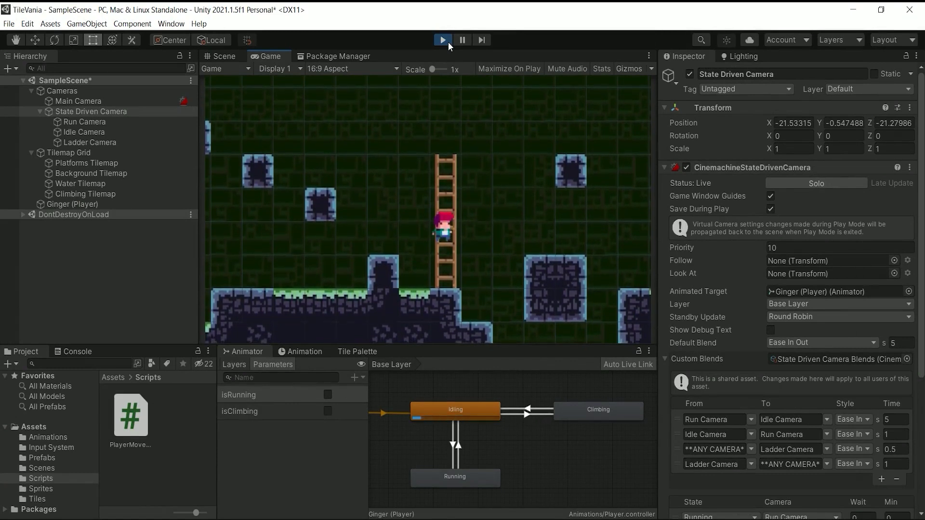
key(Down)
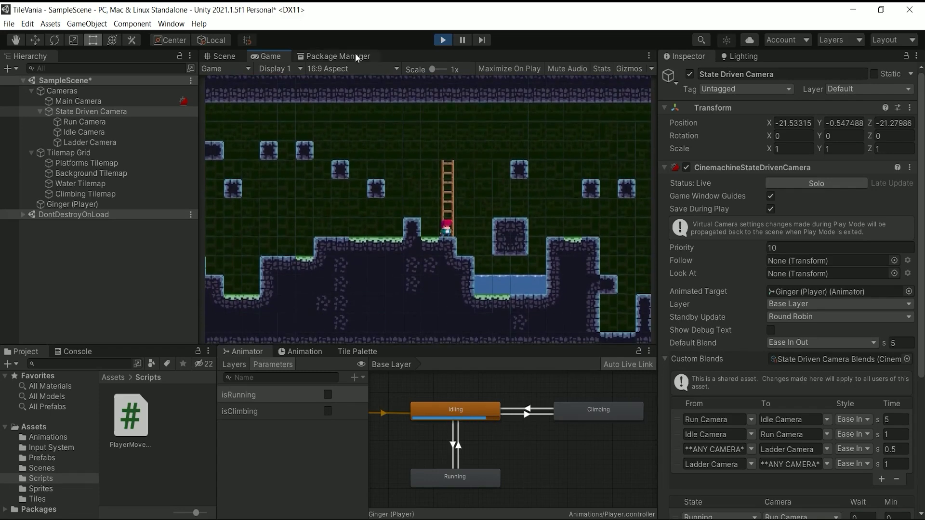
click(443, 40)
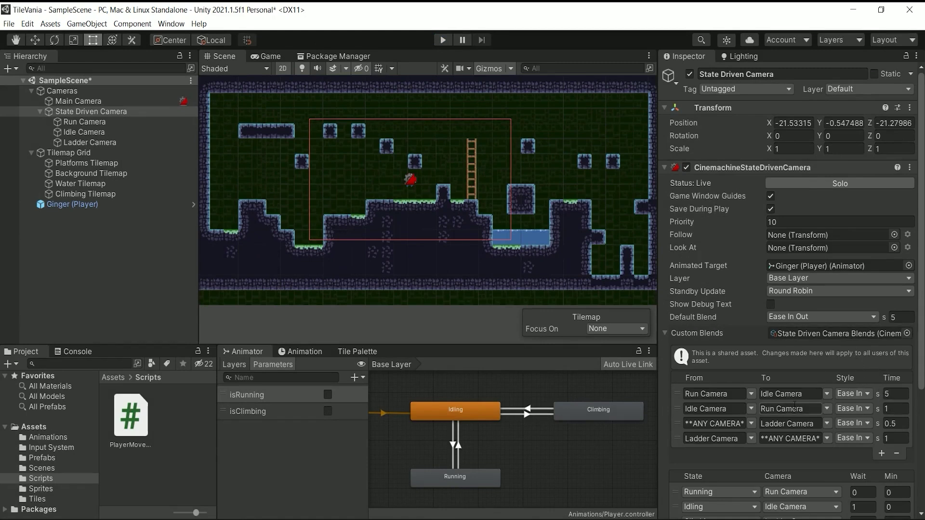
Step: Set the Climbing state's Wait to 0 in the State Driven Camera's state list
scroll(794, 405, down, 4)
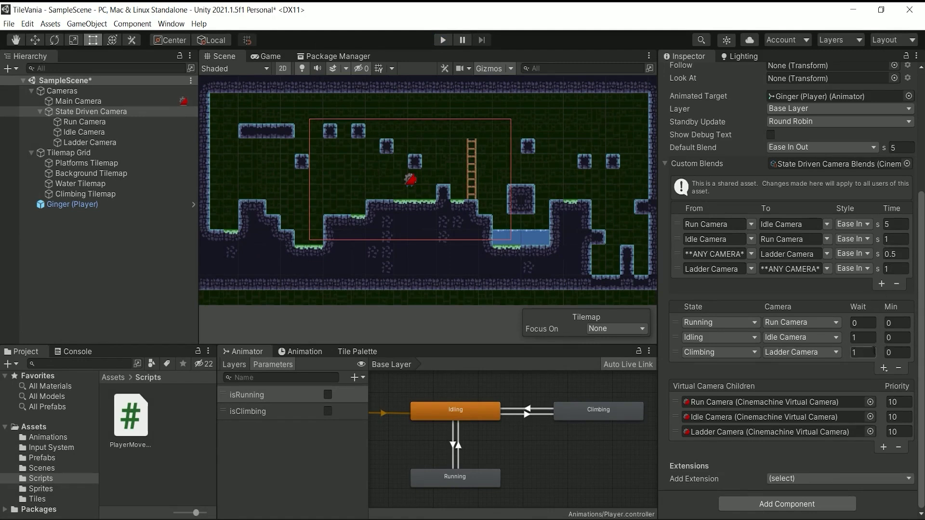
click(861, 355)
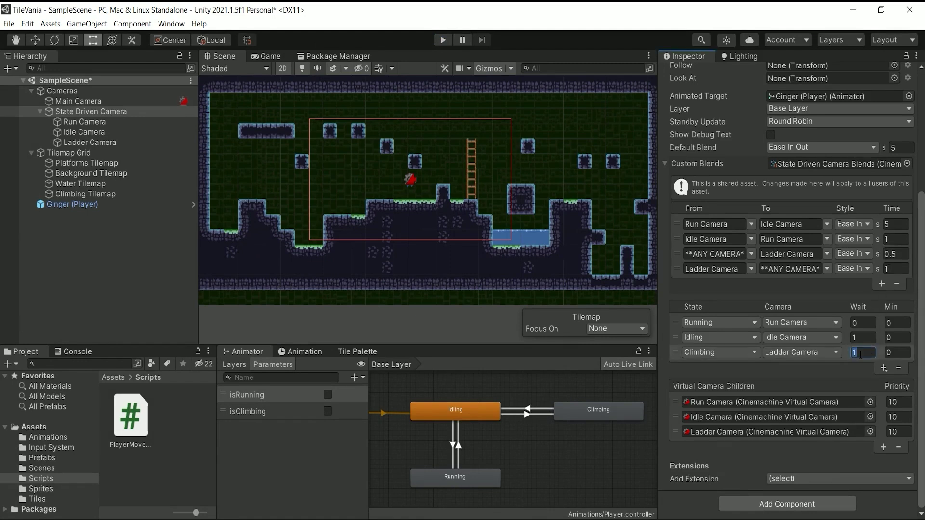
text(0)
click(882, 272)
Step: Play the scene, climb up and down the ladder to test the Ladder Camera's response, and stop the game
click(443, 40)
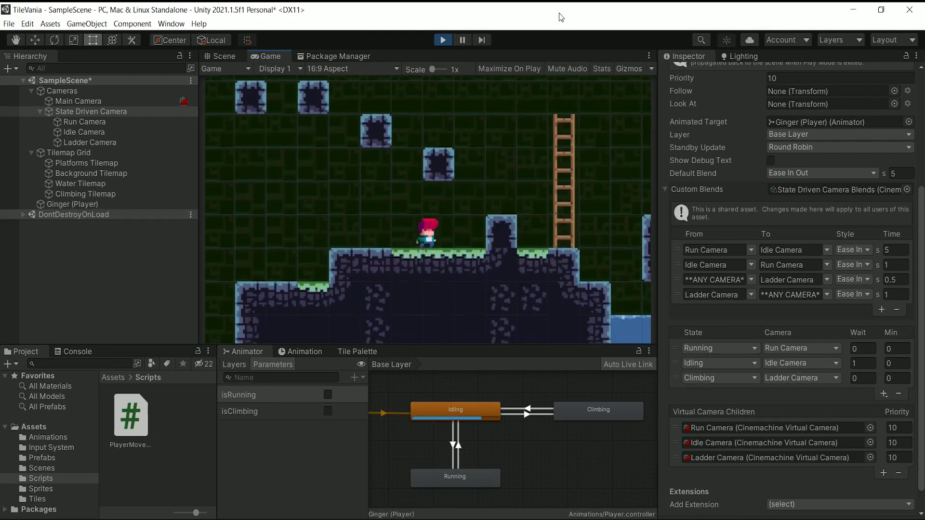
key(Right)
key(Right)
key(space)
key(Right)
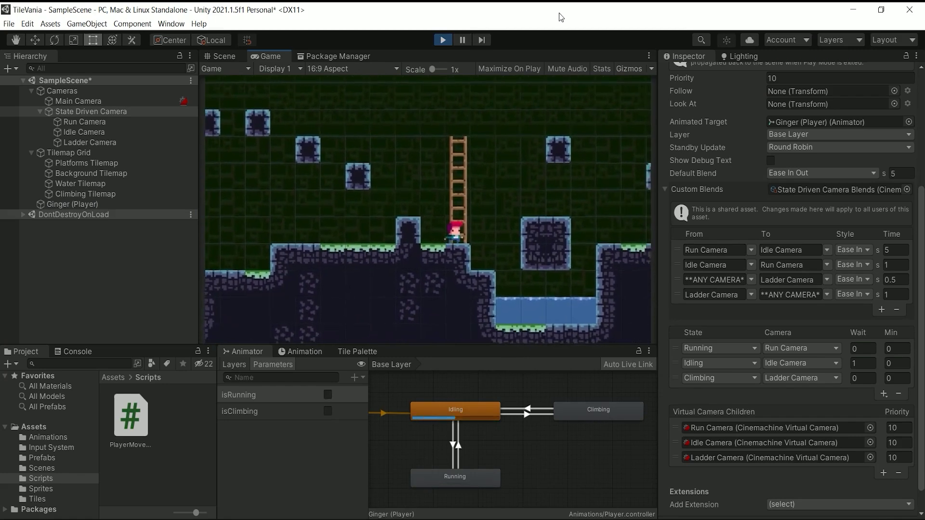
key(Up)
key(Up)
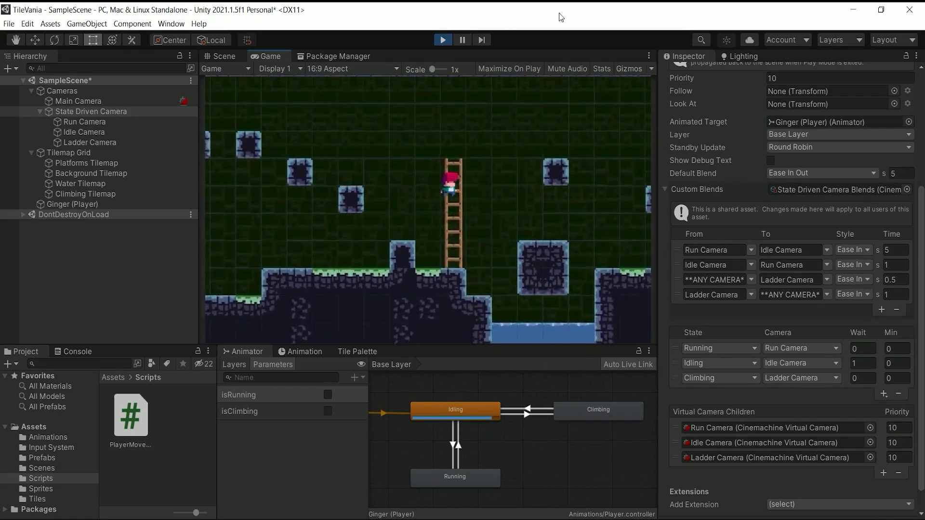
key(Down)
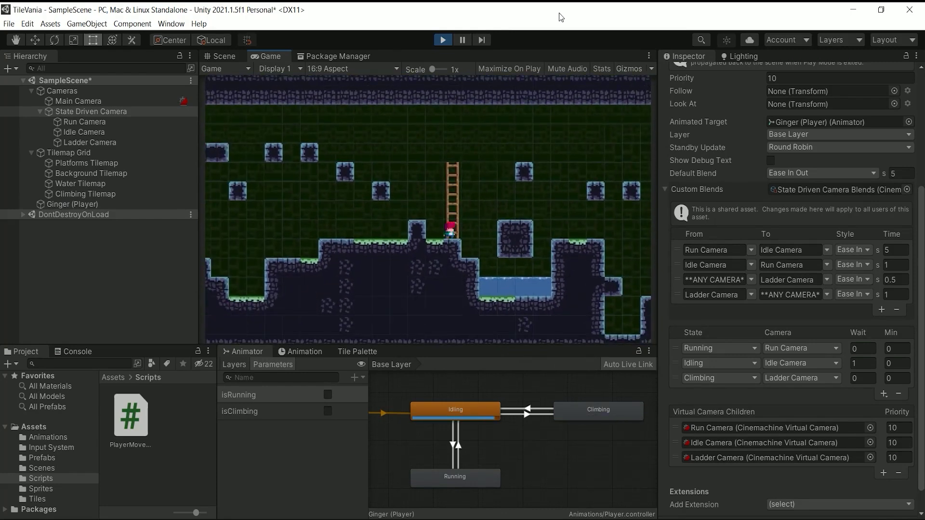
key(Up)
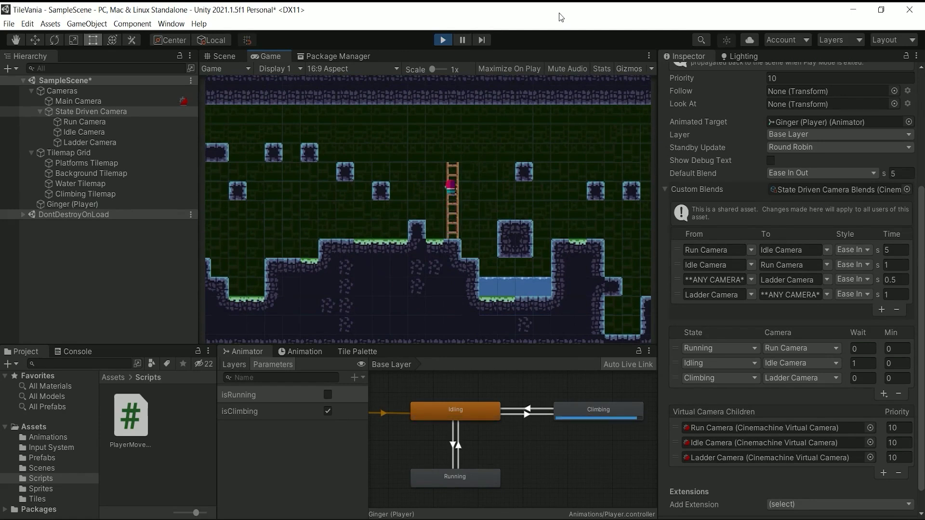
key(Down)
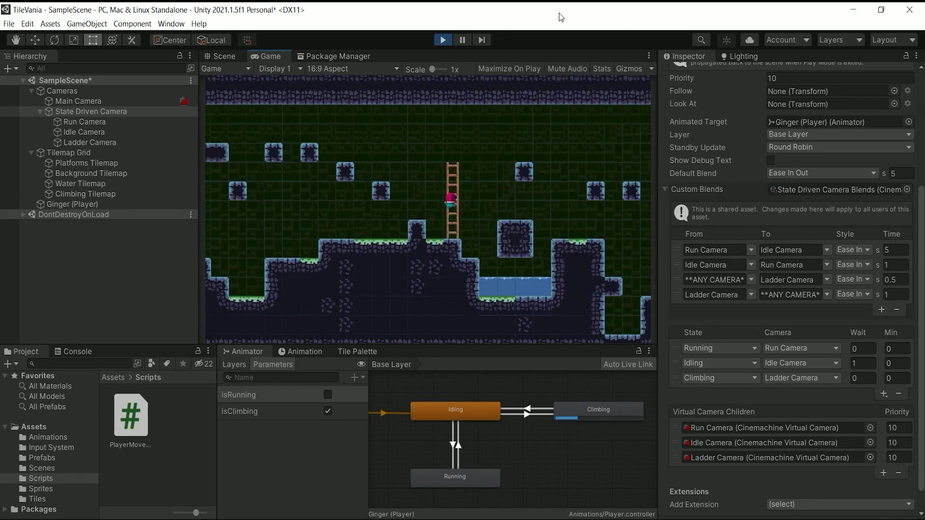
key(Up)
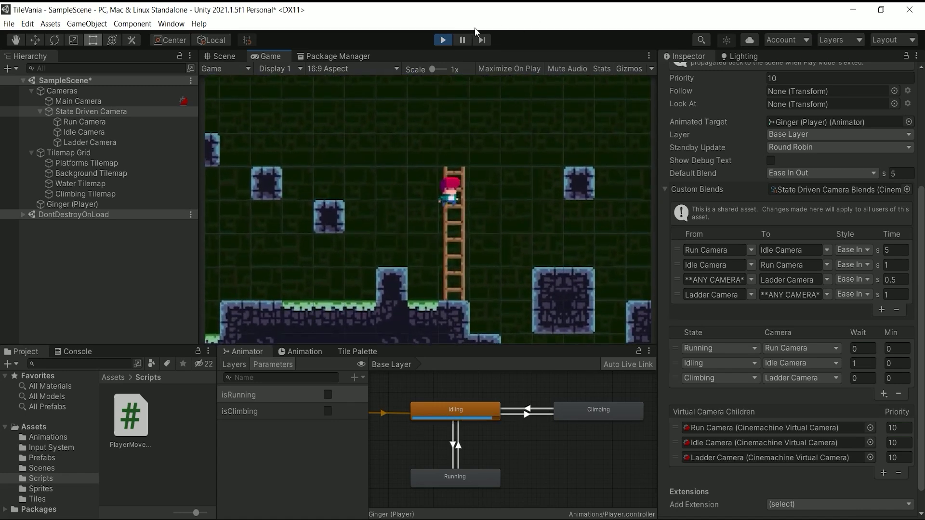
click(444, 41)
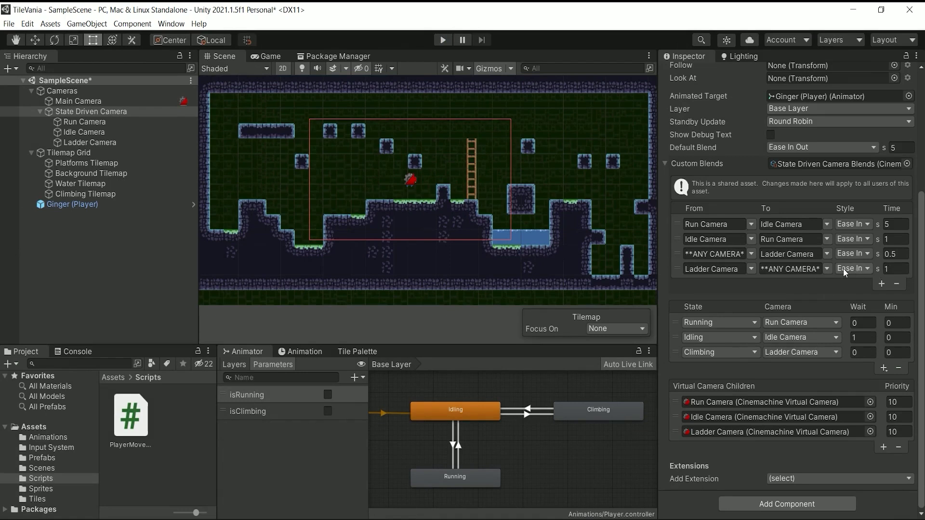
Step: Set the Ladder Camera to **ANY CAMERA** blend time to 3 seconds and play-test it by moving down and up the ladder
click(896, 268)
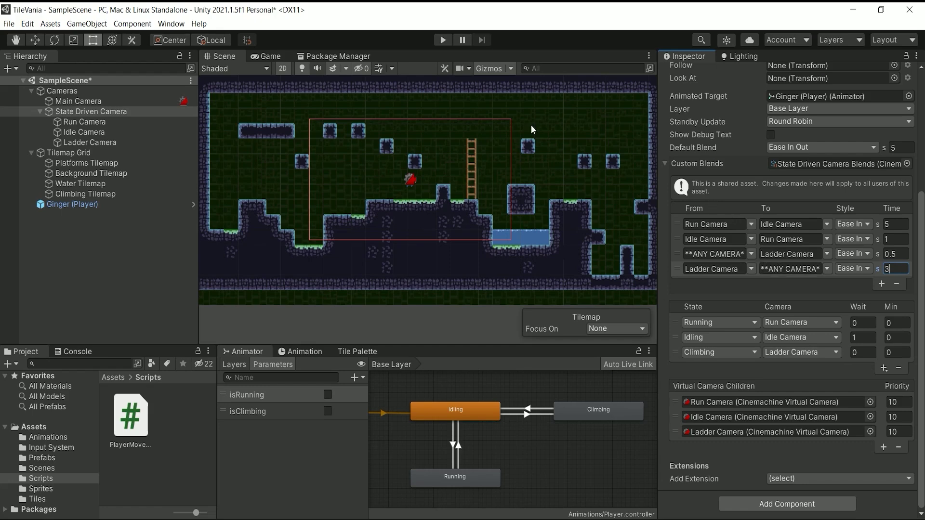
click(446, 40)
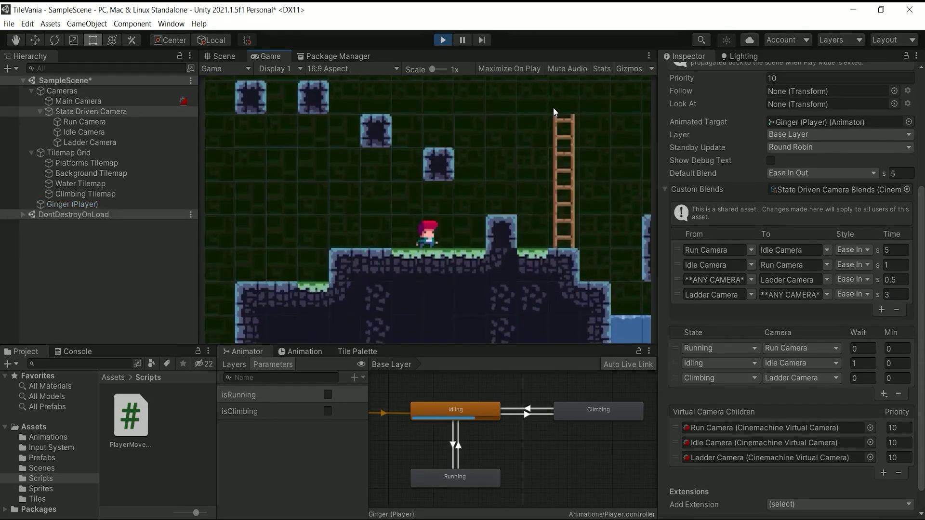
key(Right)
key(space)
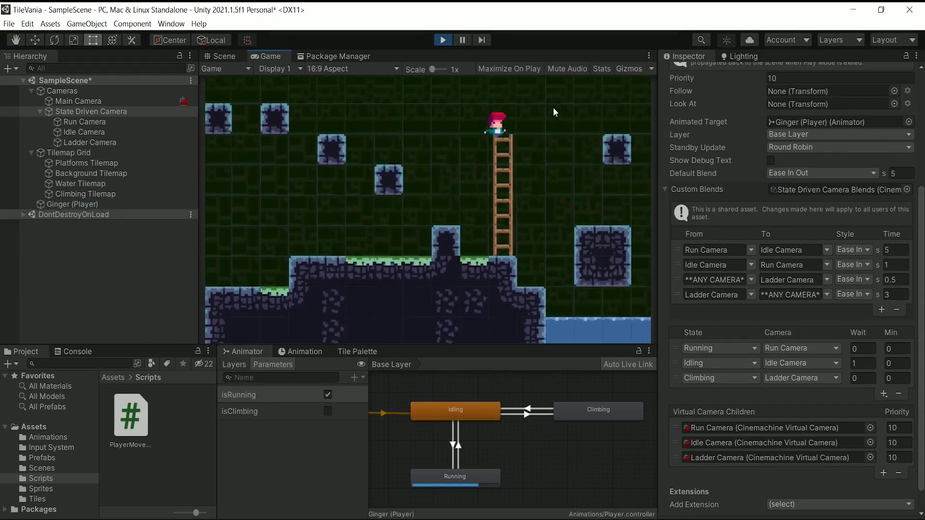
key(Down)
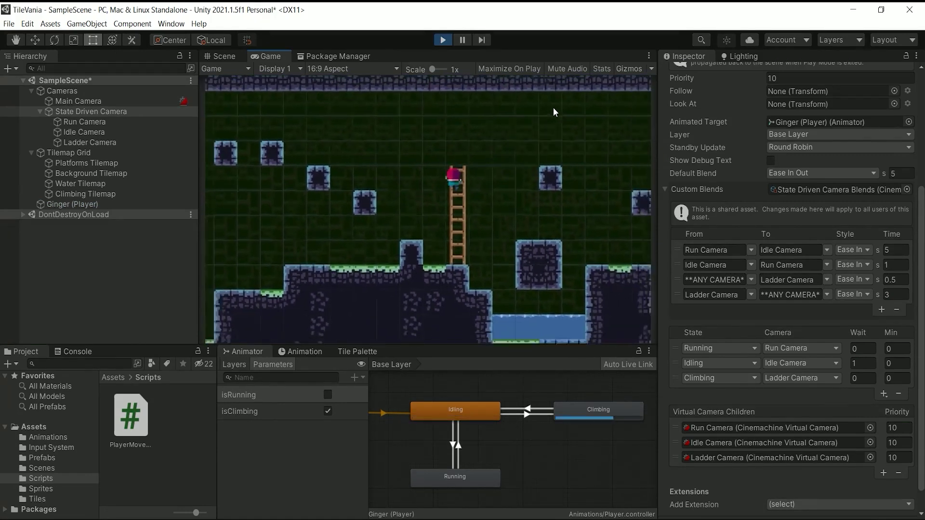
key(Down)
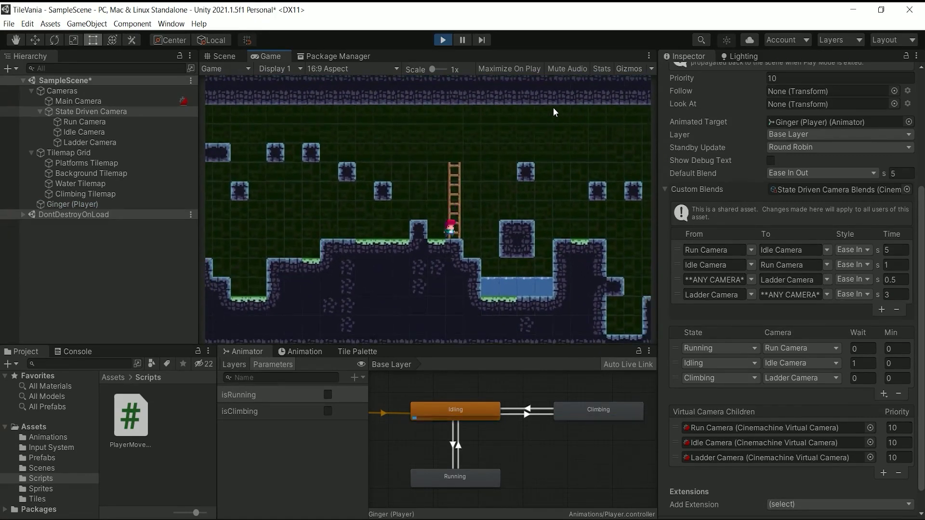
key(Up)
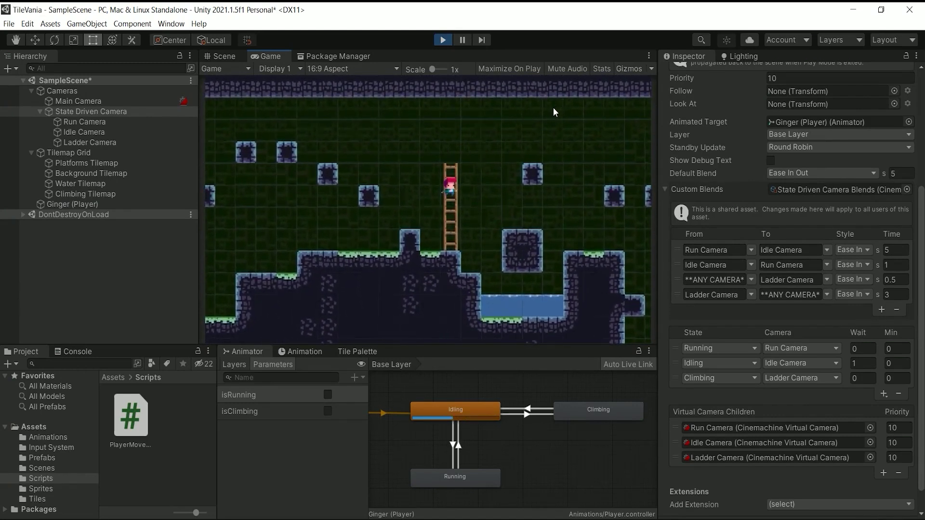
Step: Run the player off the ladder into the water and back up the ladder to check the camera blends
key(Right)
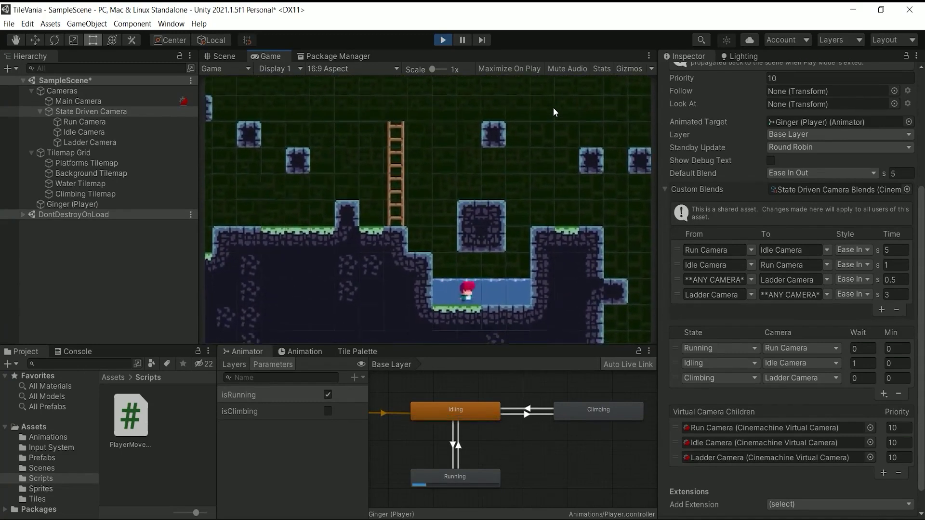
key(Left)
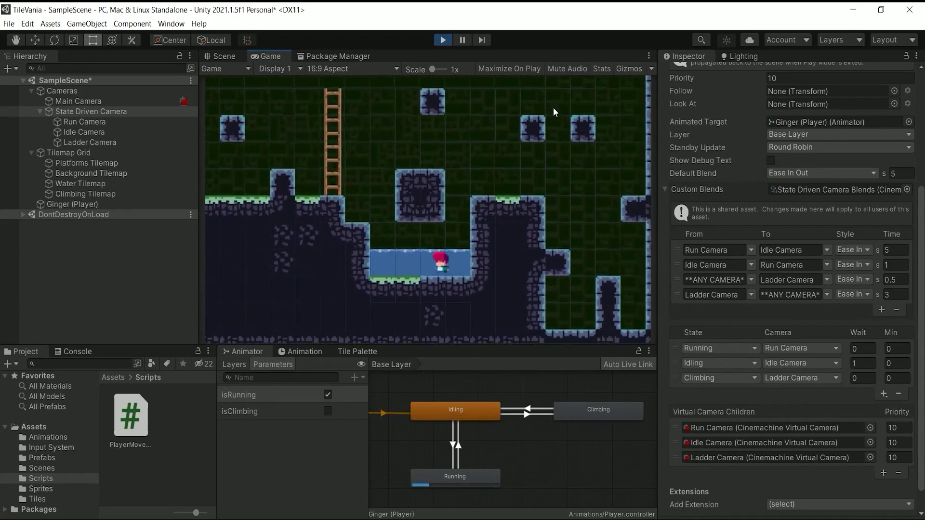
key(space)
key(space)
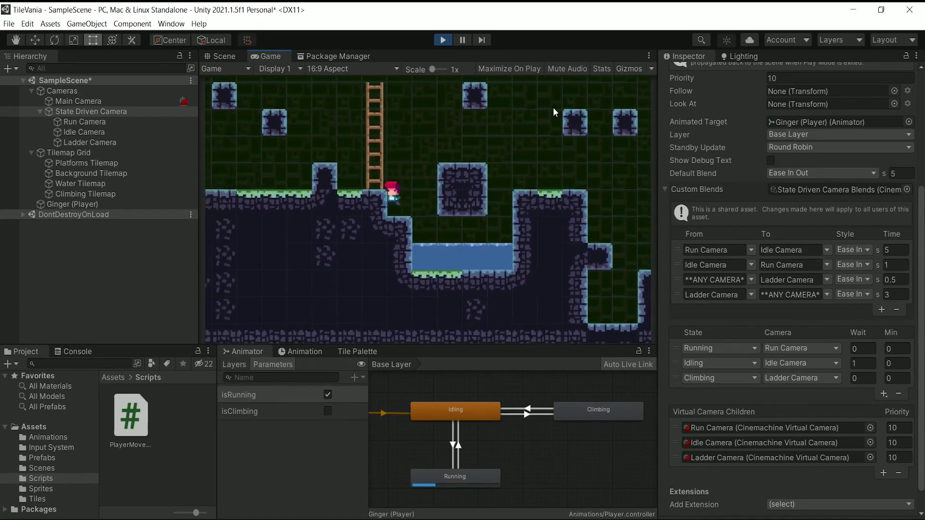
key(Right)
key(Up)
key(Up)
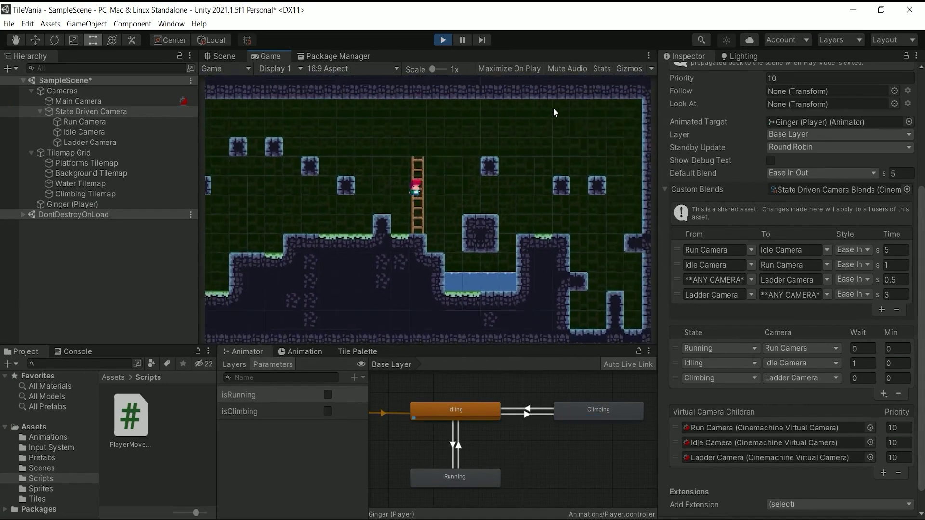
key(Up)
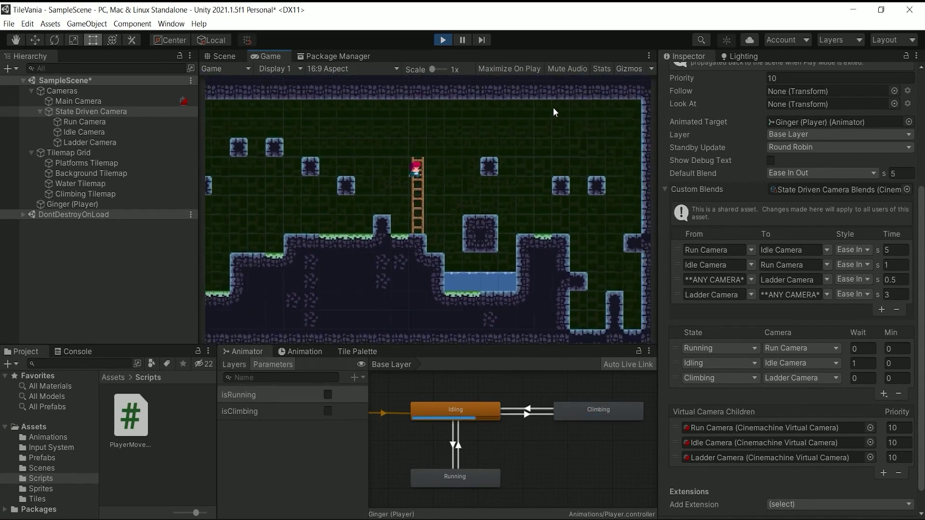
Step: Run the player off the ladder to the far ledge, back past the ladder and onto it again to test the slower blend
key(Right)
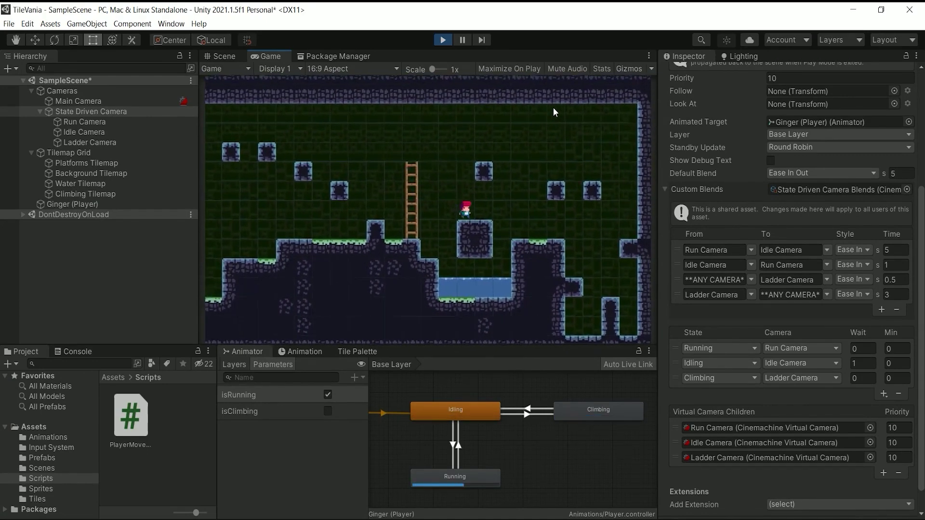
key(Right)
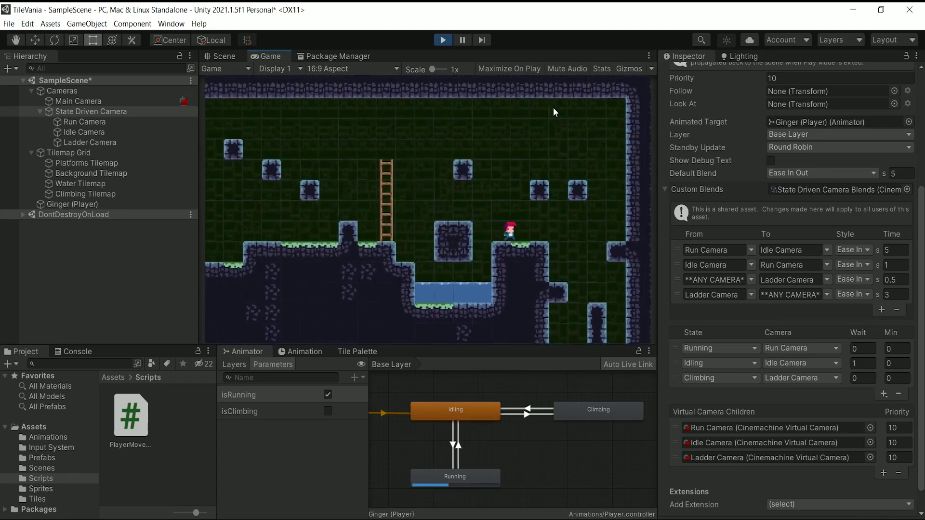
key(Left)
key(space)
key(Left)
key(Left)
key(space)
key(Left)
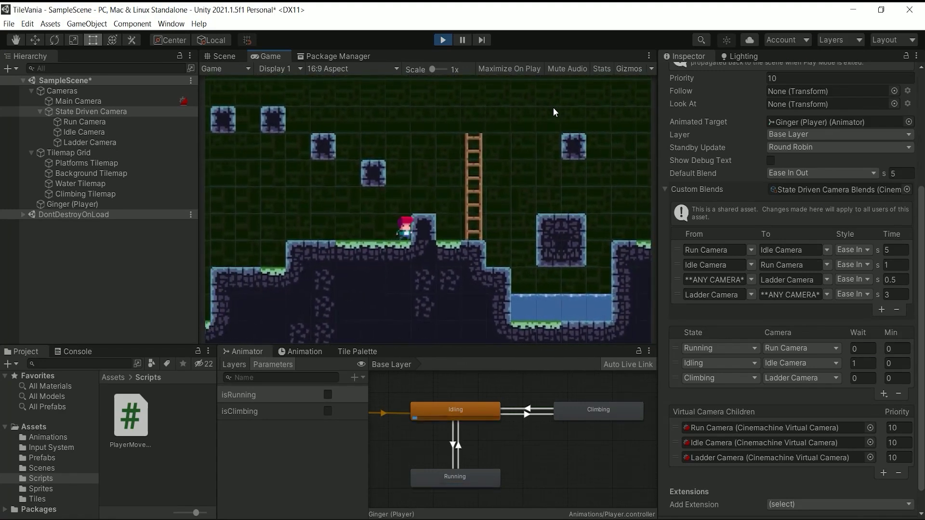
key(space)
key(Right)
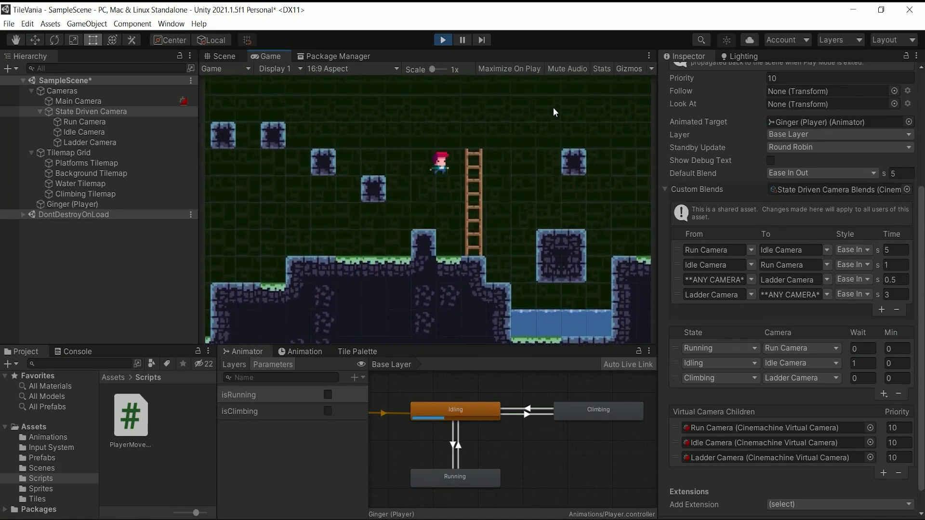
key(space)
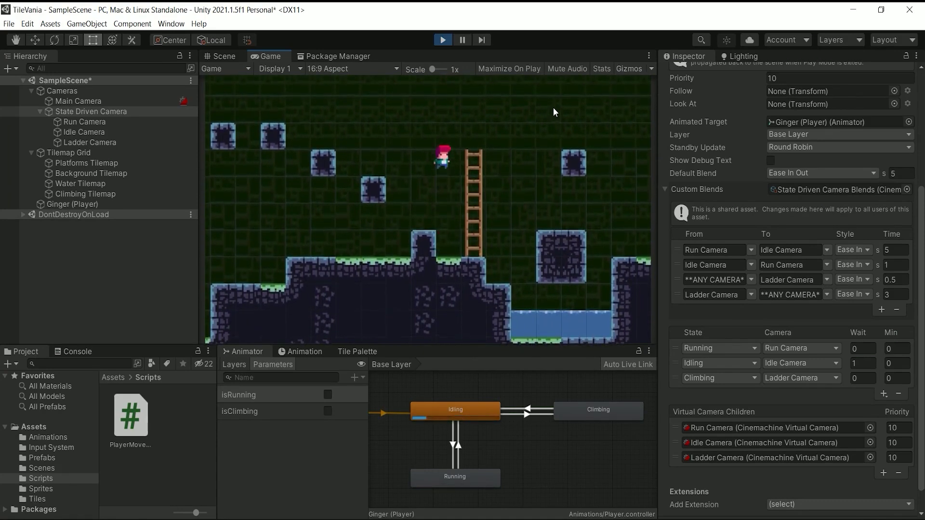
key(Right)
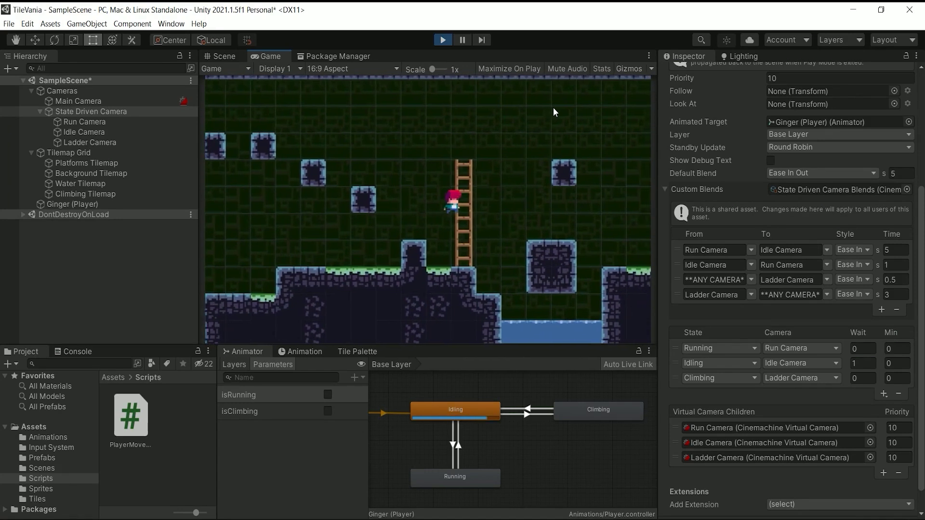